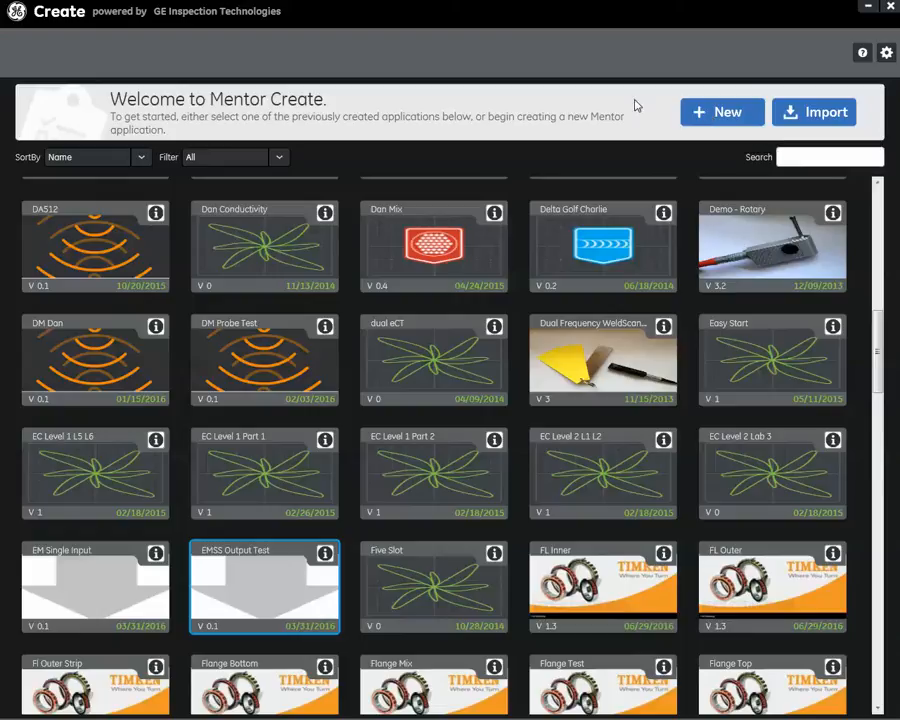
# Step: Create a new Mentor EM application named Example, entering the author's name and GE as the company
pyautogui.click(701, 115)
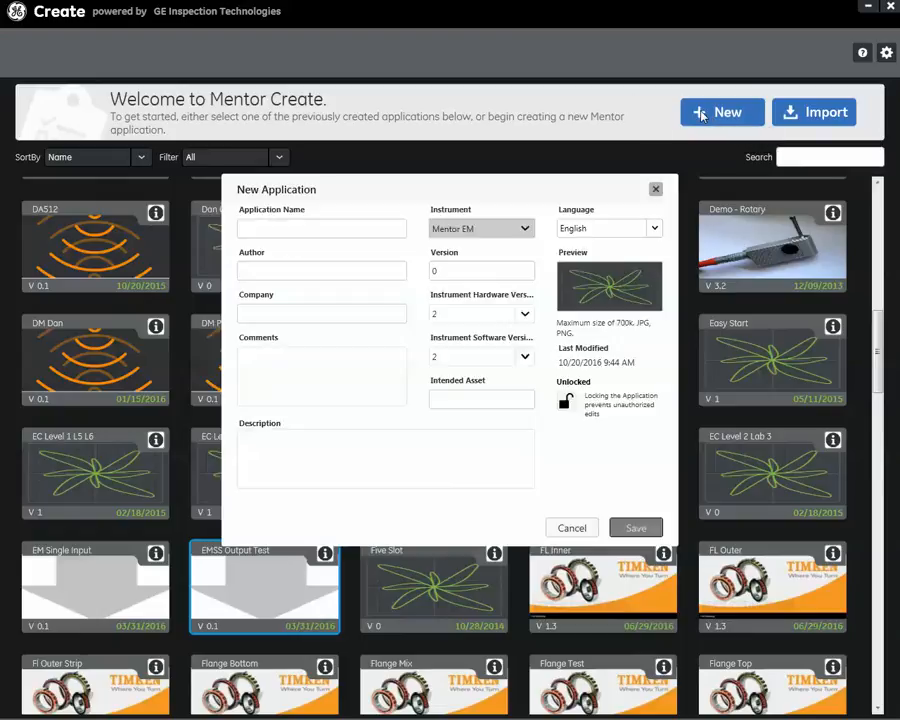
pyautogui.click(524, 230)
pyautogui.click(524, 230)
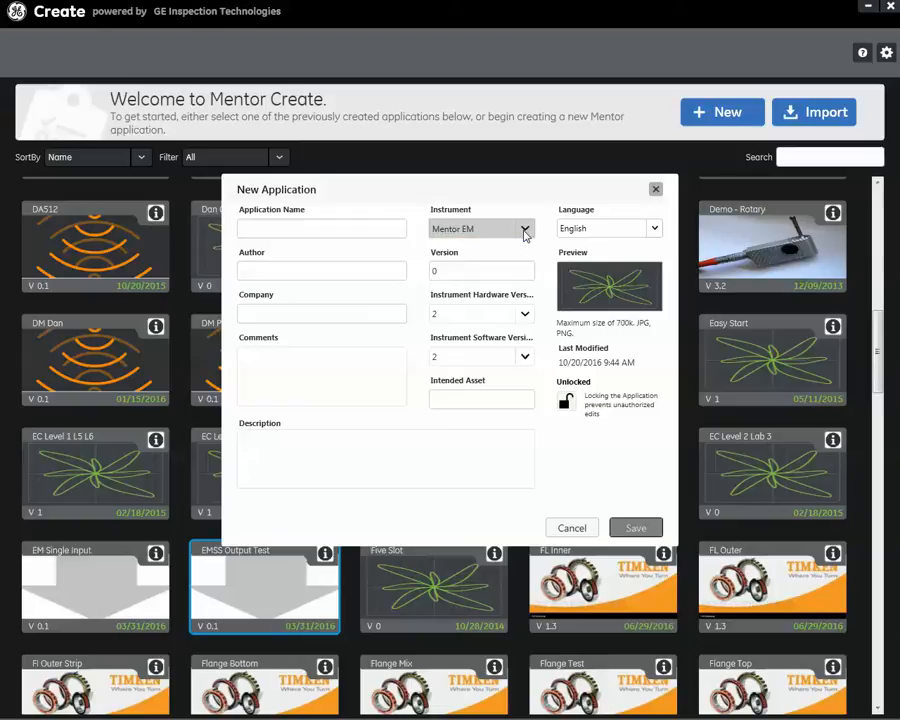
pyautogui.click(285, 229)
pyautogui.write('Ex')
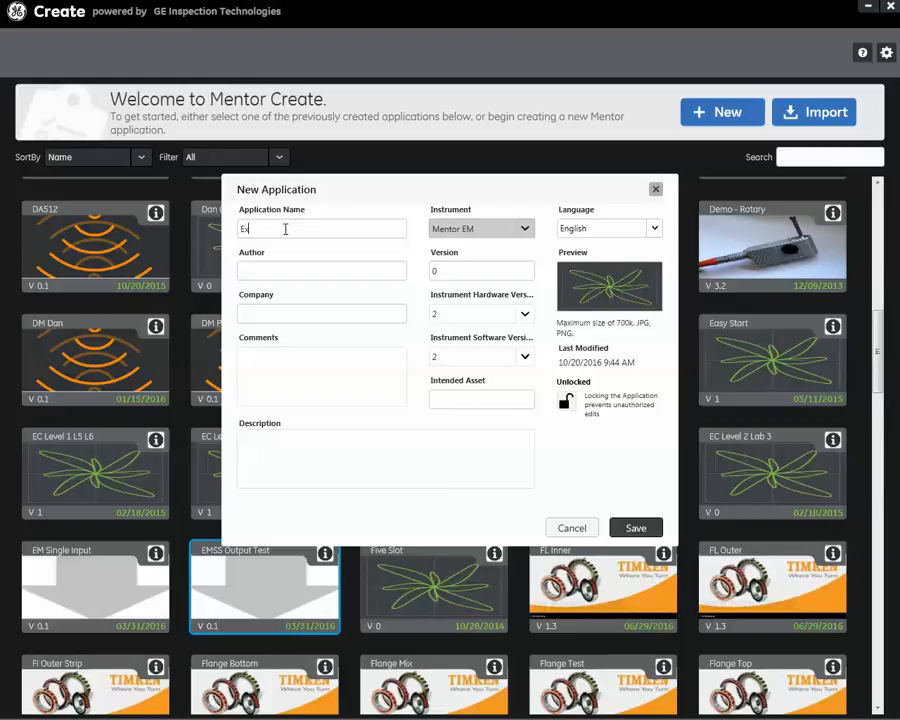
pyautogui.write('ample')
pyautogui.click(283, 275)
pyautogui.write('Groninger')
pyautogui.click(276, 313)
pyautogui.write('GE')
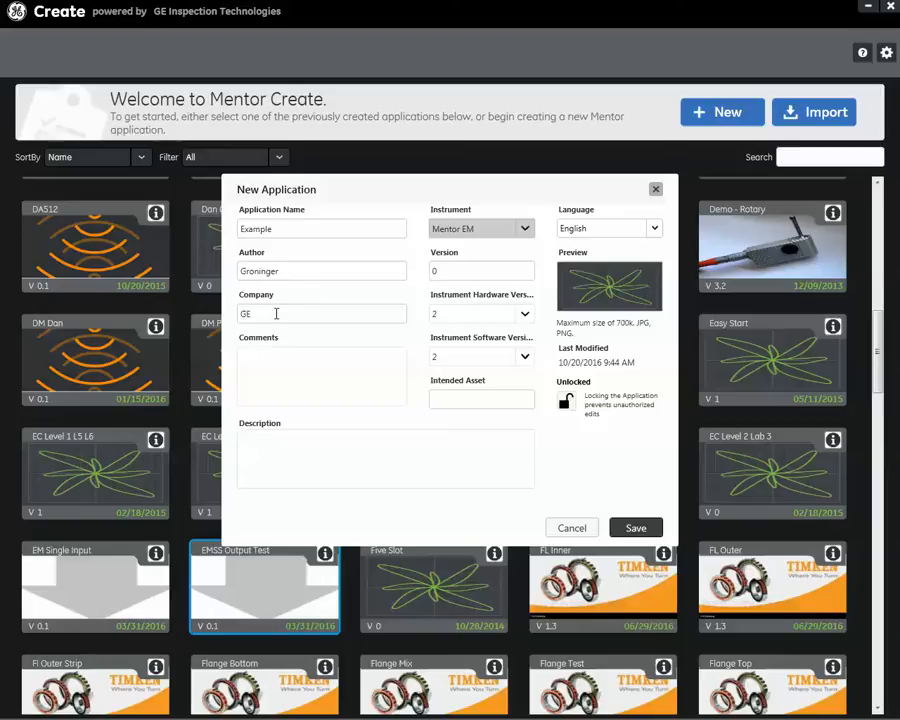
# Step: Enter the comment "An example app for EM creation" and set the application version to 1.0
pyautogui.click(277, 352)
pyautogui.write('An example app for ')
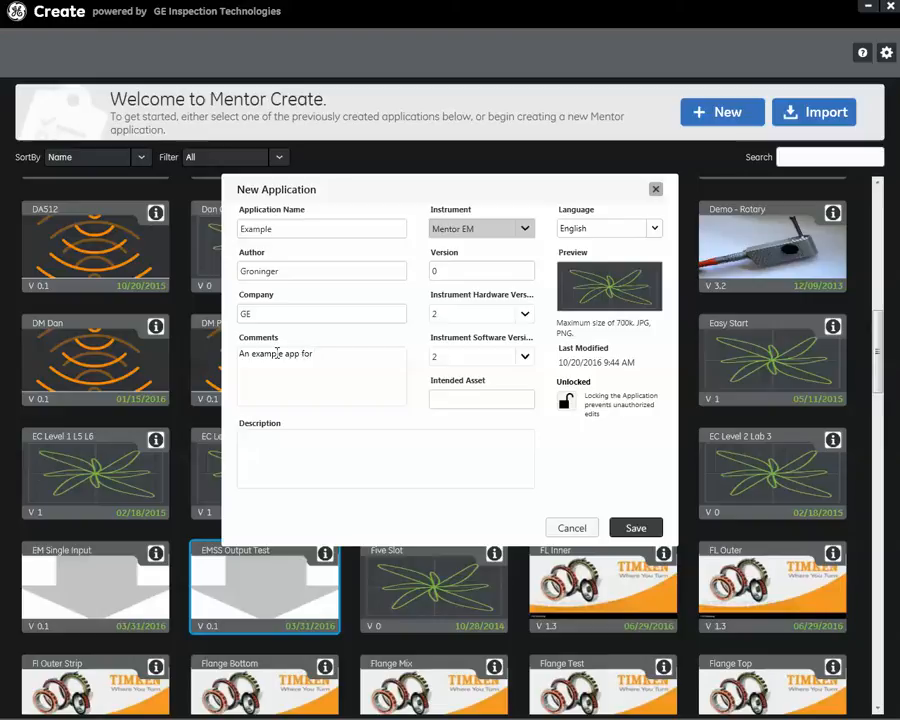
pyautogui.write('EM creation')
pyautogui.doubleClick(435, 271)
pyautogui.write('1.0')
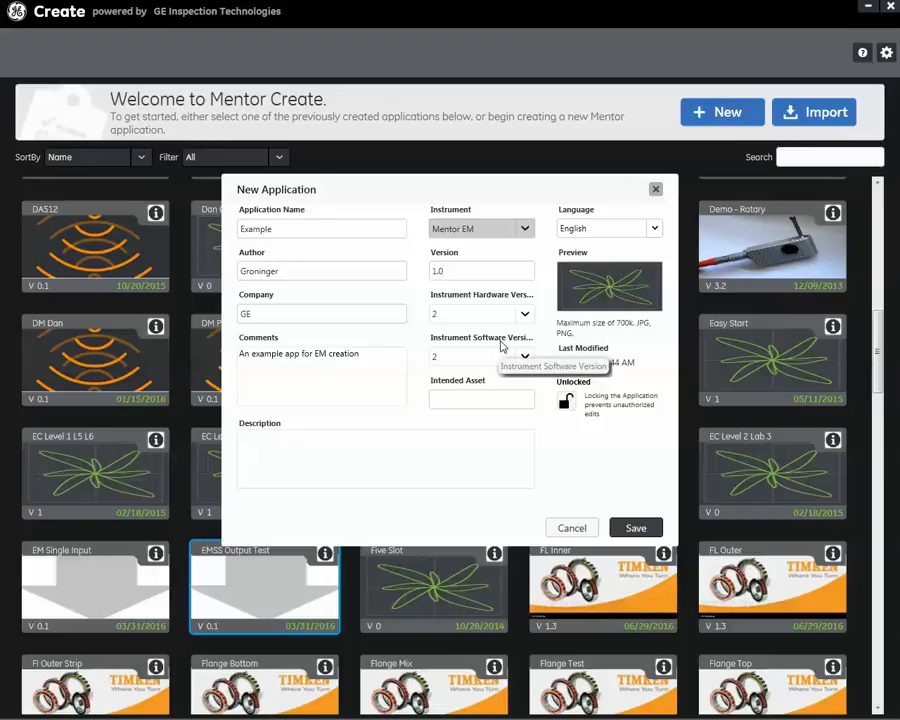
# Step: Save the new application with its default preview image and open Example for editing
pyautogui.click(622, 298)
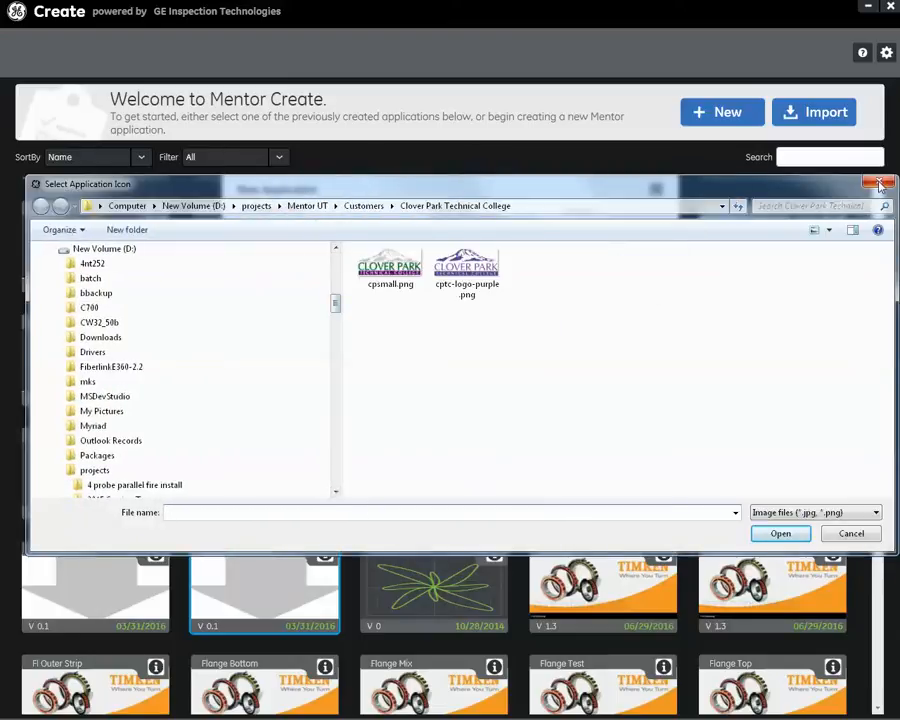
pyautogui.click(879, 184)
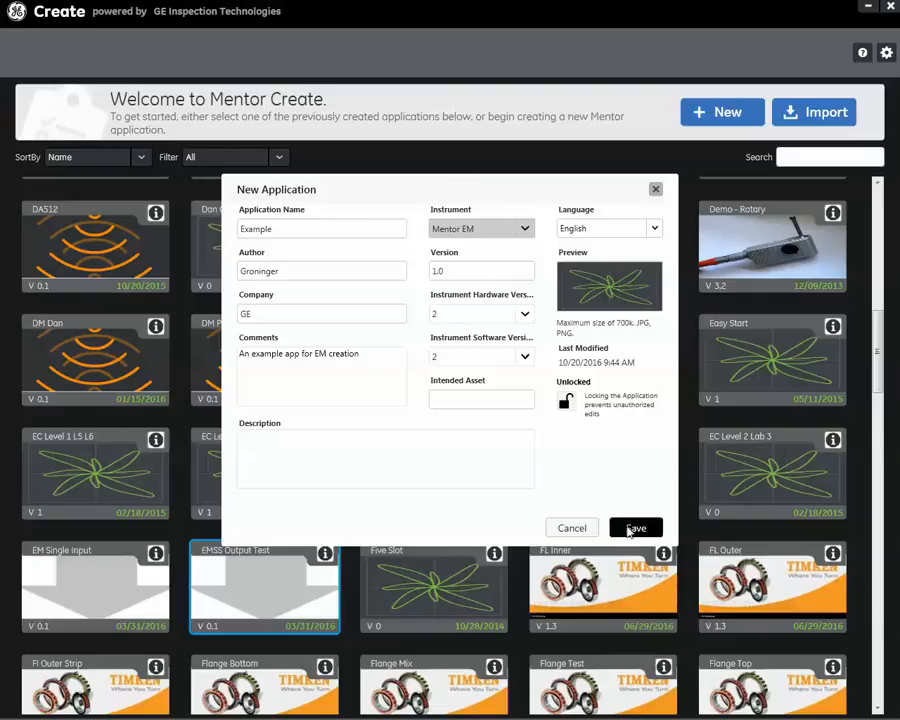
pyautogui.click(630, 530)
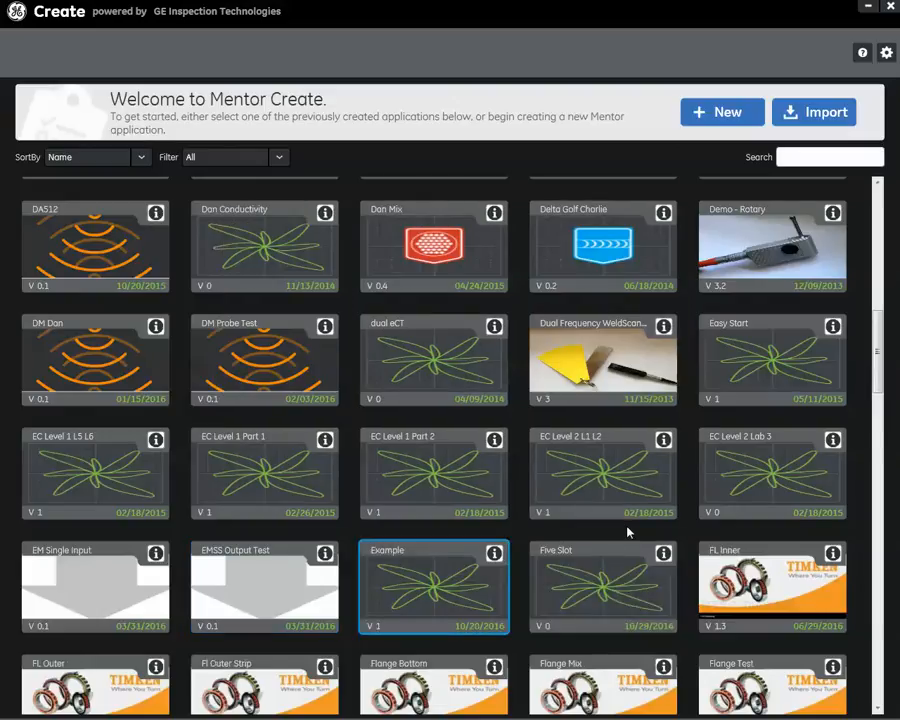
pyautogui.doubleClick(436, 555)
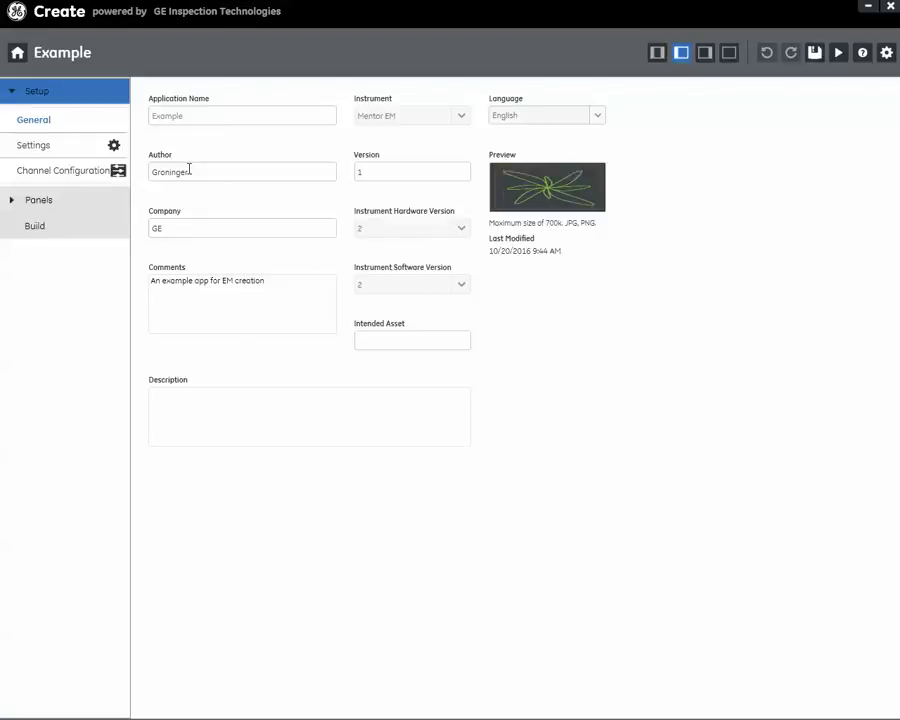
# Step: Switch on the Start Acquisition parameter in the application's settings
pyautogui.click(34, 146)
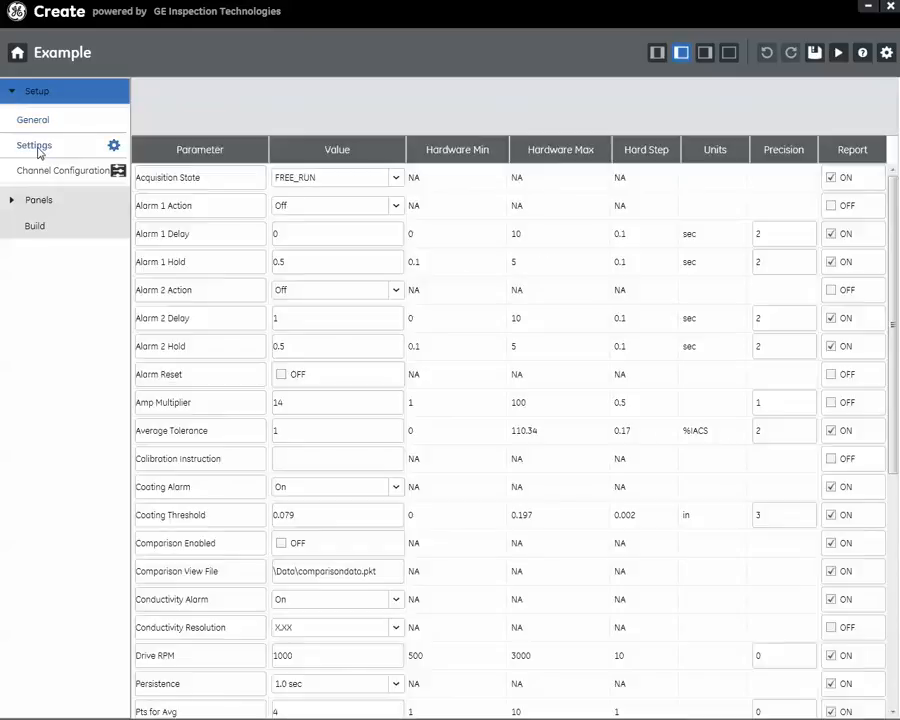
pyautogui.scroll(-1, 896, 313)
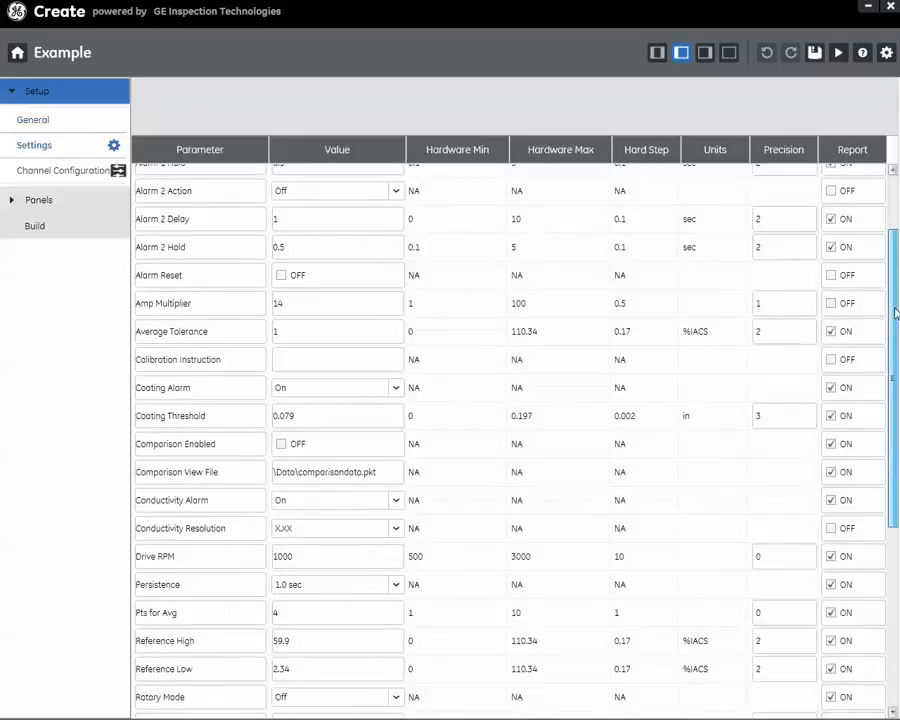
pyautogui.moveTo(896, 313); pyautogui.dragTo(890, 488)
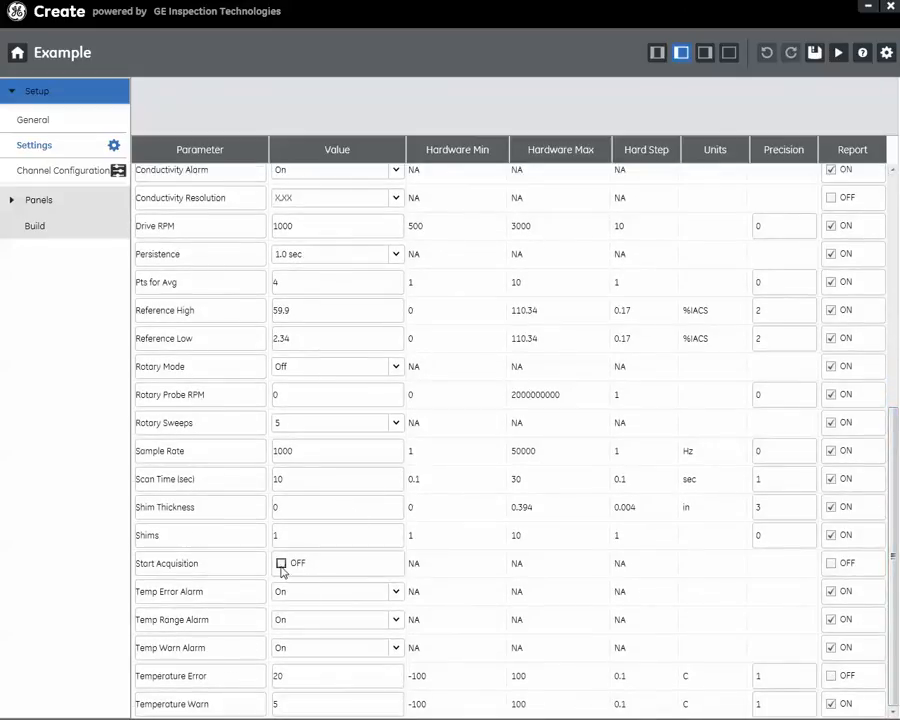
pyautogui.click(281, 564)
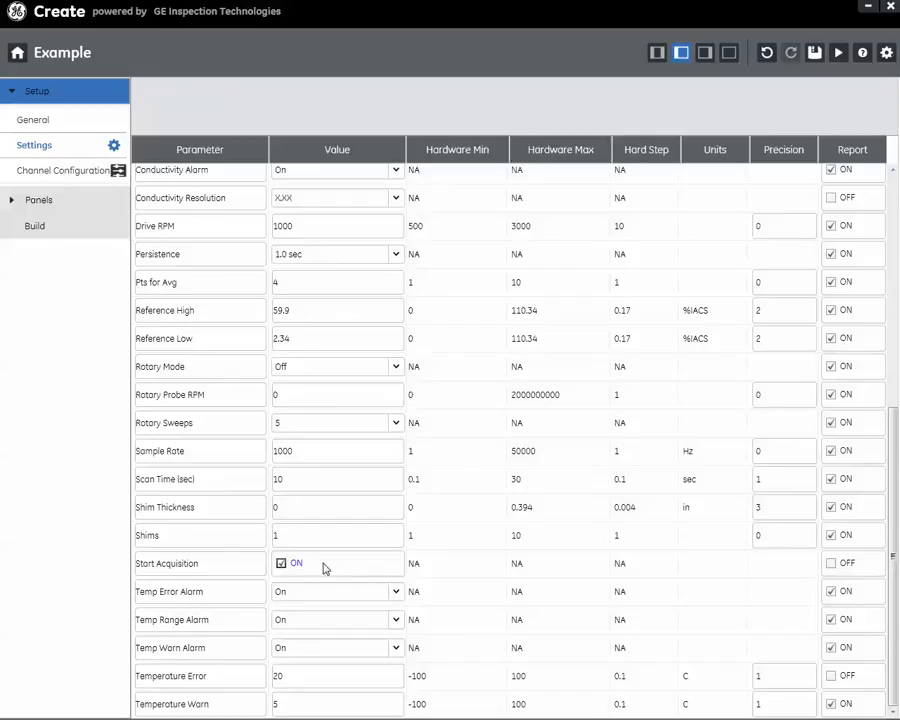
# Step: Set the channel configuration type to Pencil Probe and the number of inputs to 1
pyautogui.click(89, 177)
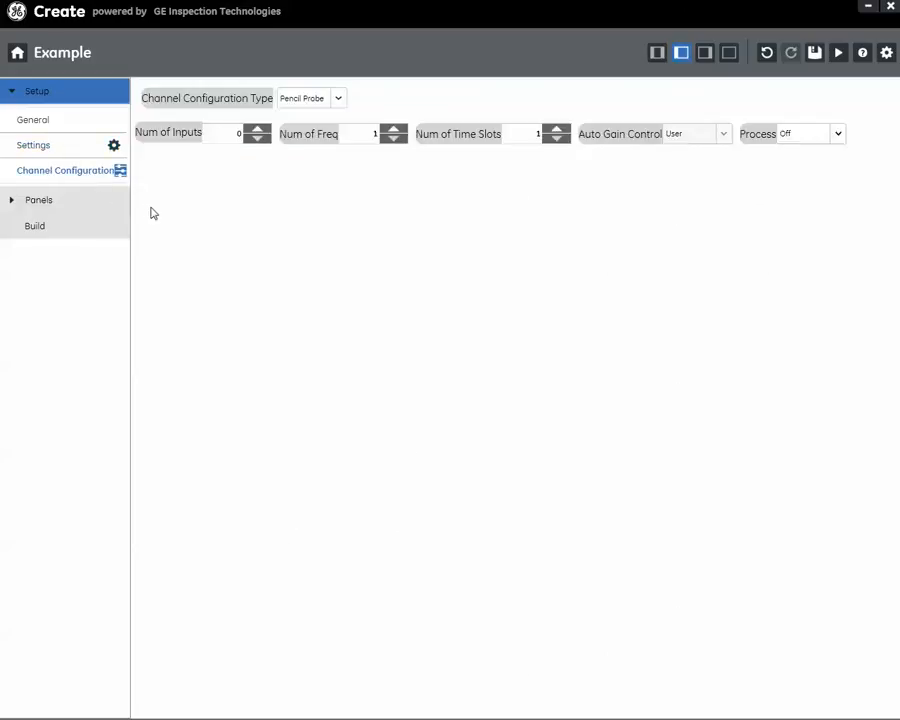
pyautogui.click(339, 100)
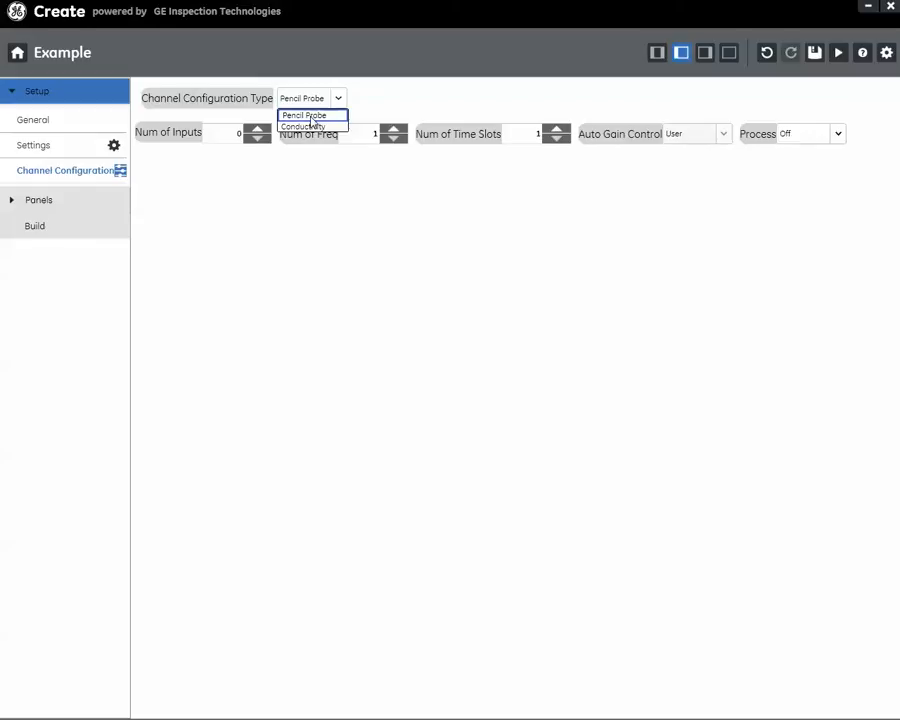
pyautogui.click(311, 117)
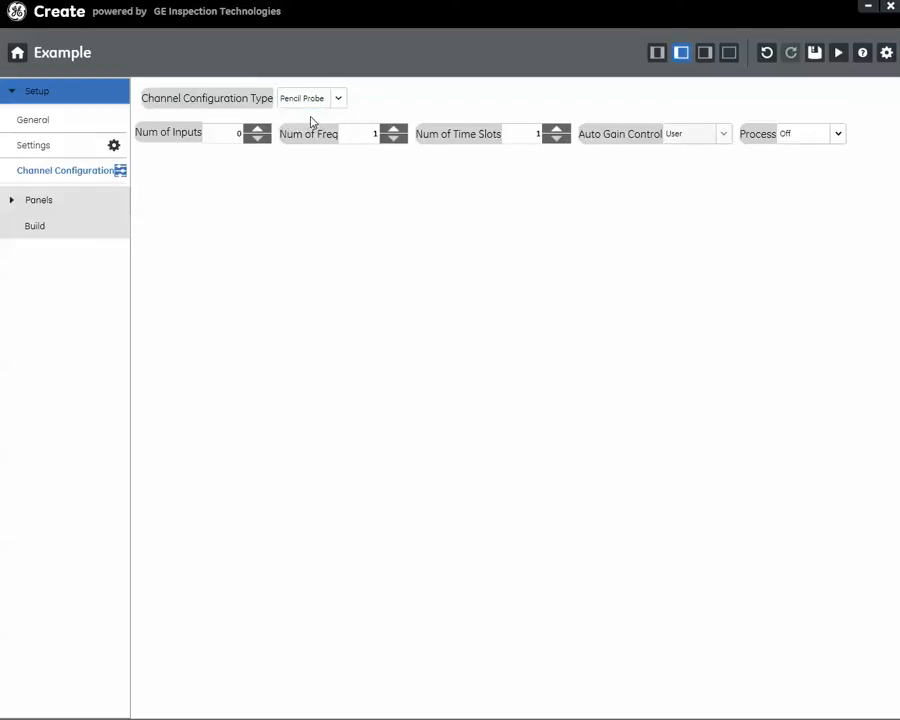
pyautogui.click(258, 132)
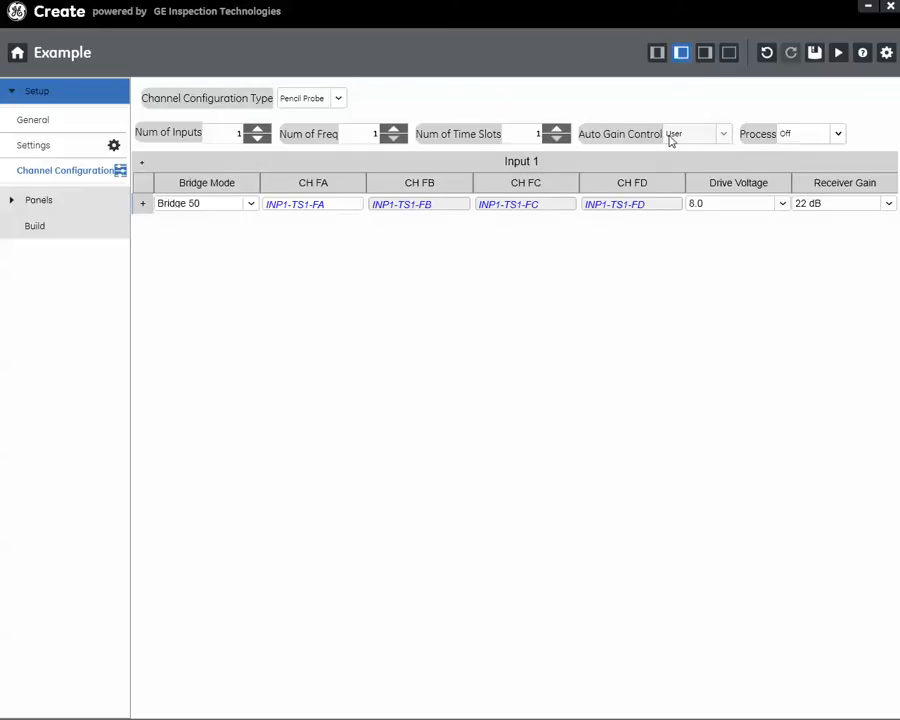
# Step: Review the available Process options, leaving it Off, and inspect the frequency and drive percentage parameters of Input 1
pyautogui.click(841, 139)
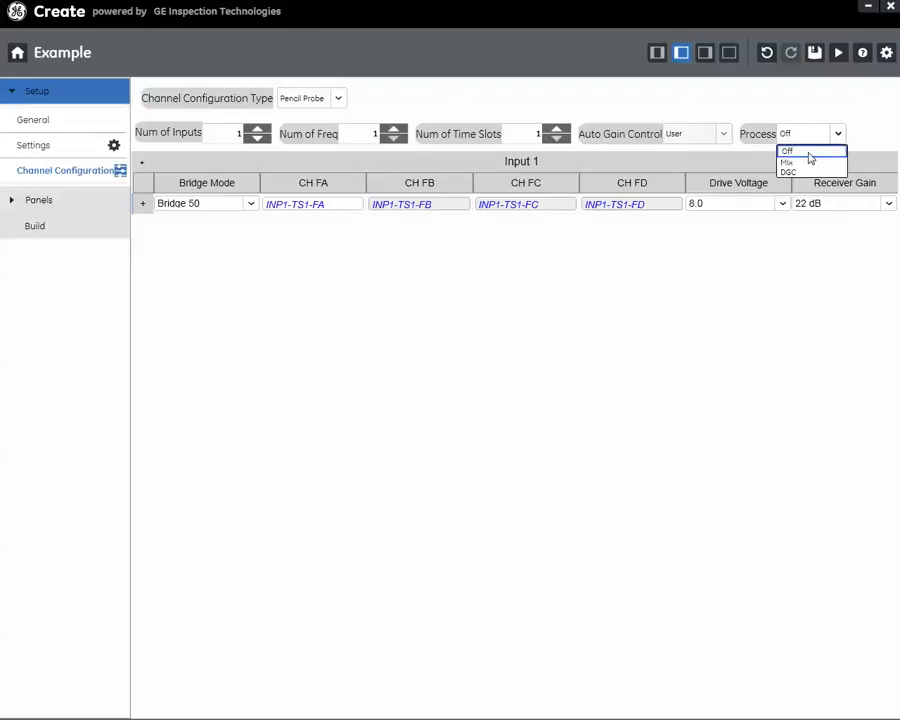
pyautogui.click(810, 155)
pyautogui.click(838, 136)
pyautogui.click(802, 152)
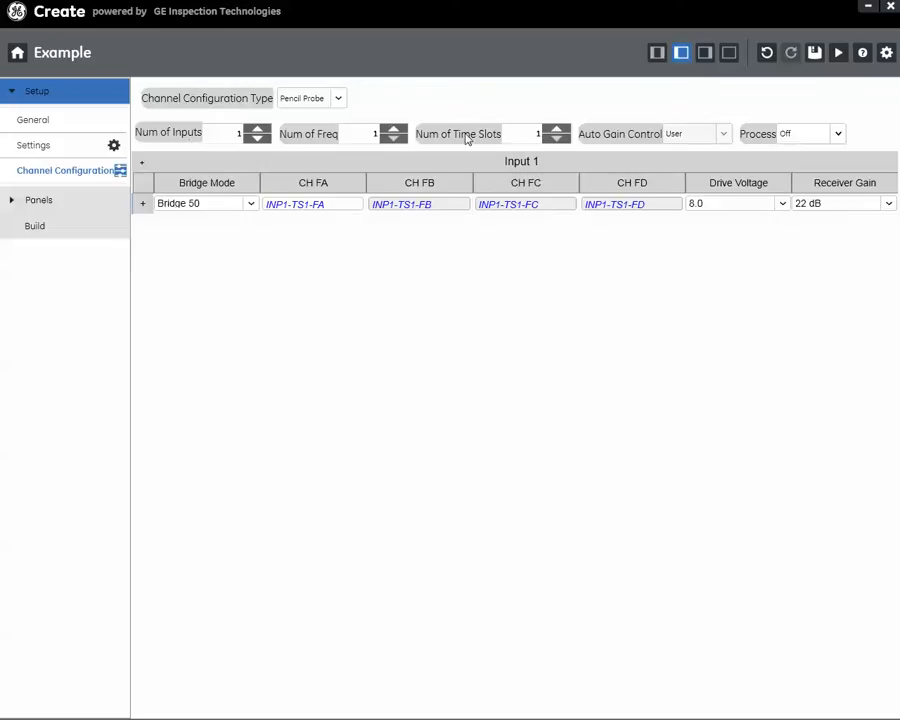
pyautogui.click(142, 210)
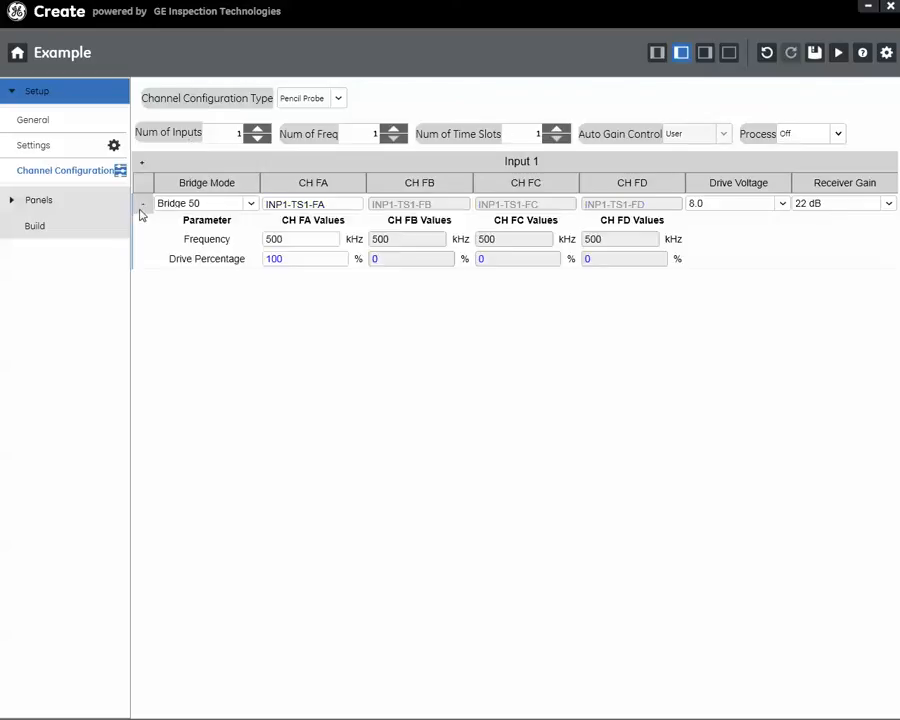
pyautogui.click(142, 205)
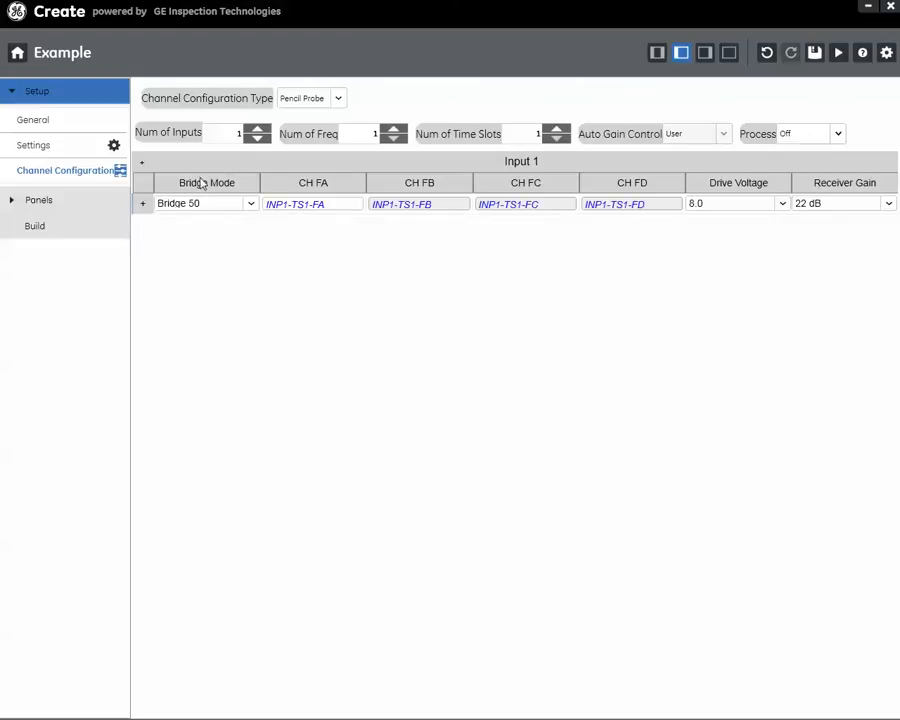
# Step: Try a second input and a second frequency in the channel configuration, returning each count to 1
pyautogui.click(257, 130)
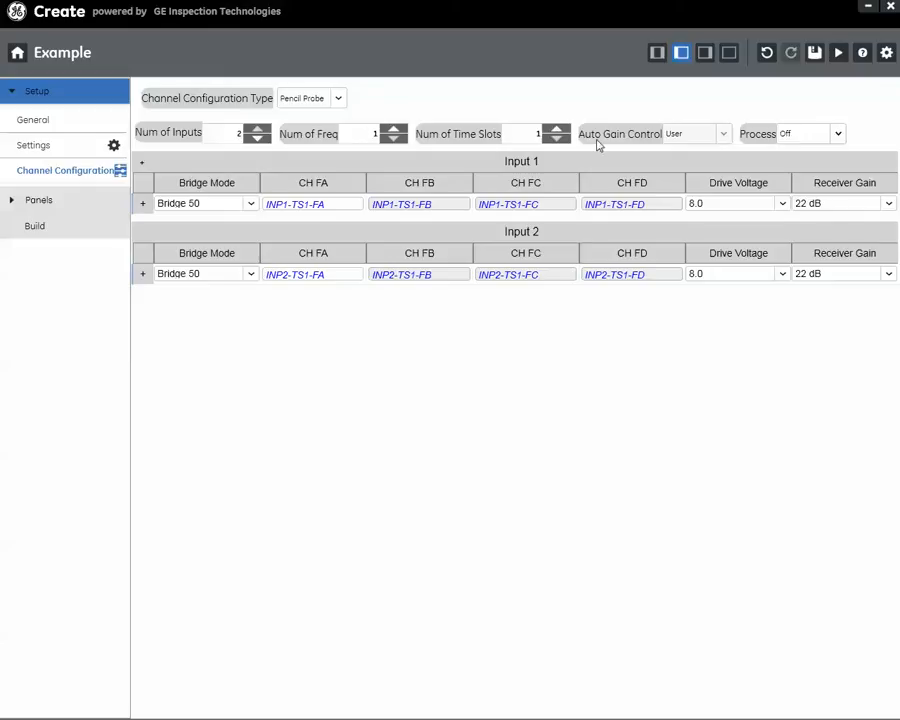
pyautogui.click(256, 141)
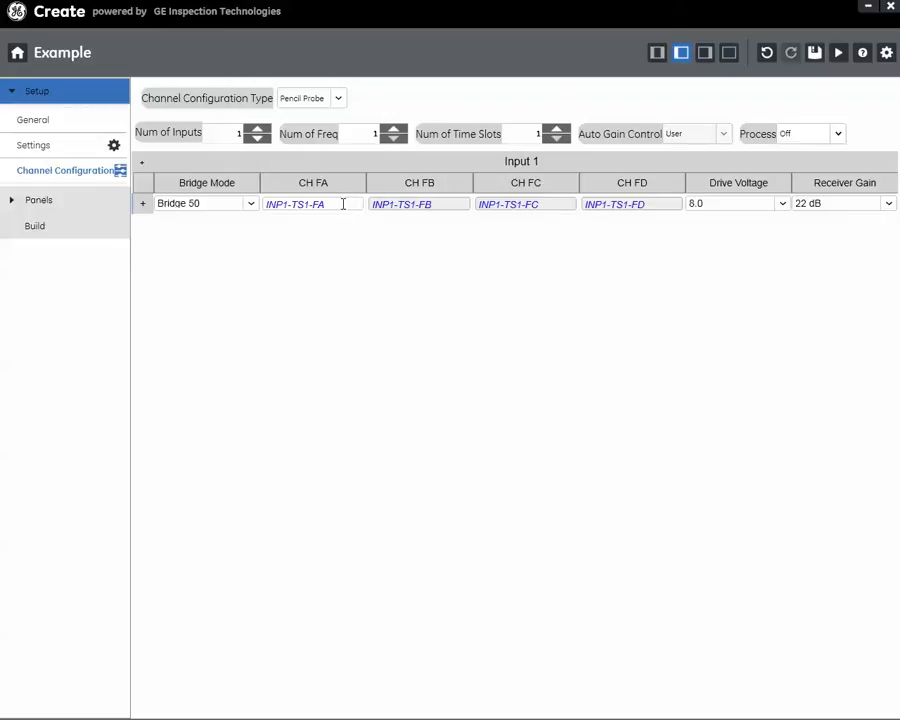
pyautogui.click(395, 130)
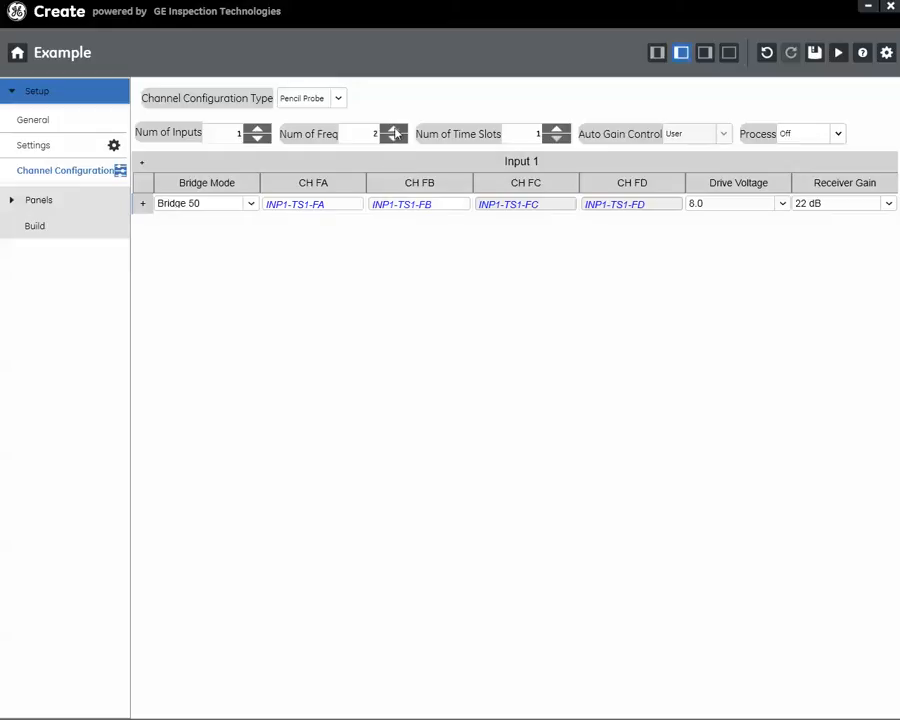
pyautogui.click(142, 205)
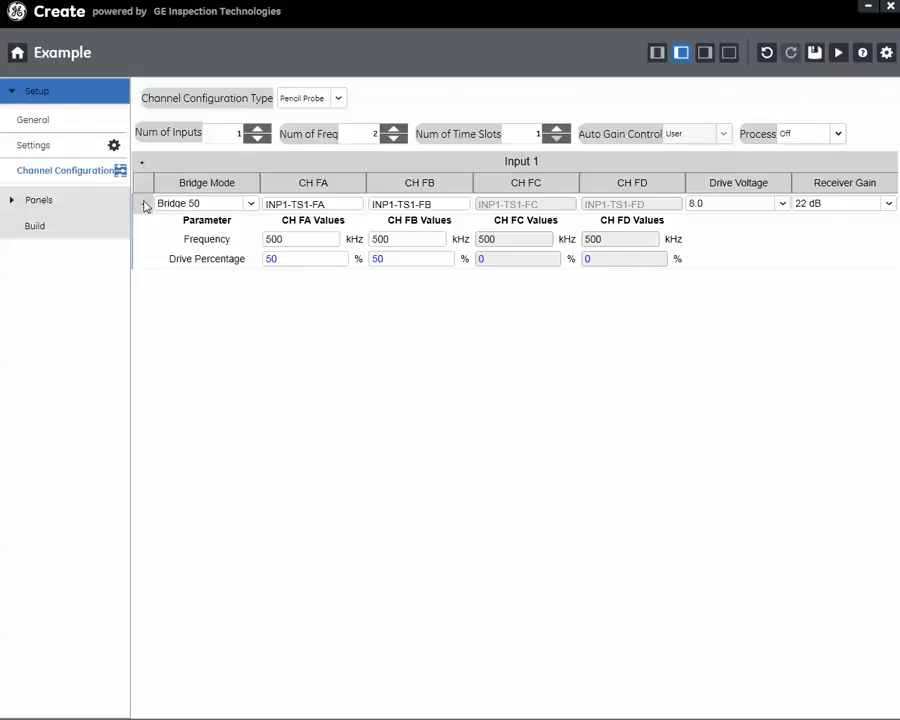
pyautogui.click(143, 204)
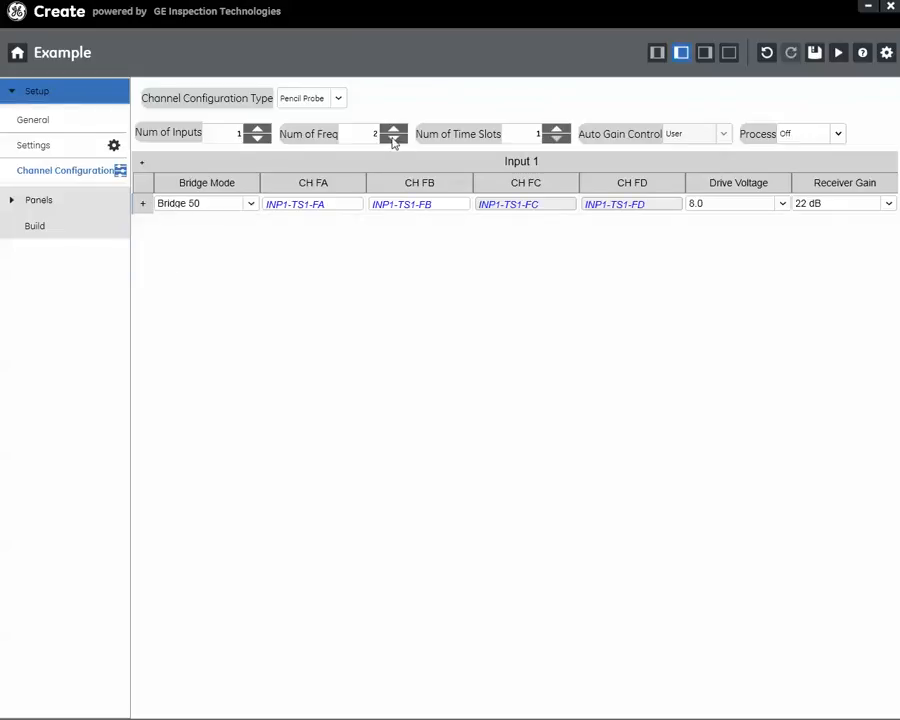
pyautogui.click(393, 140)
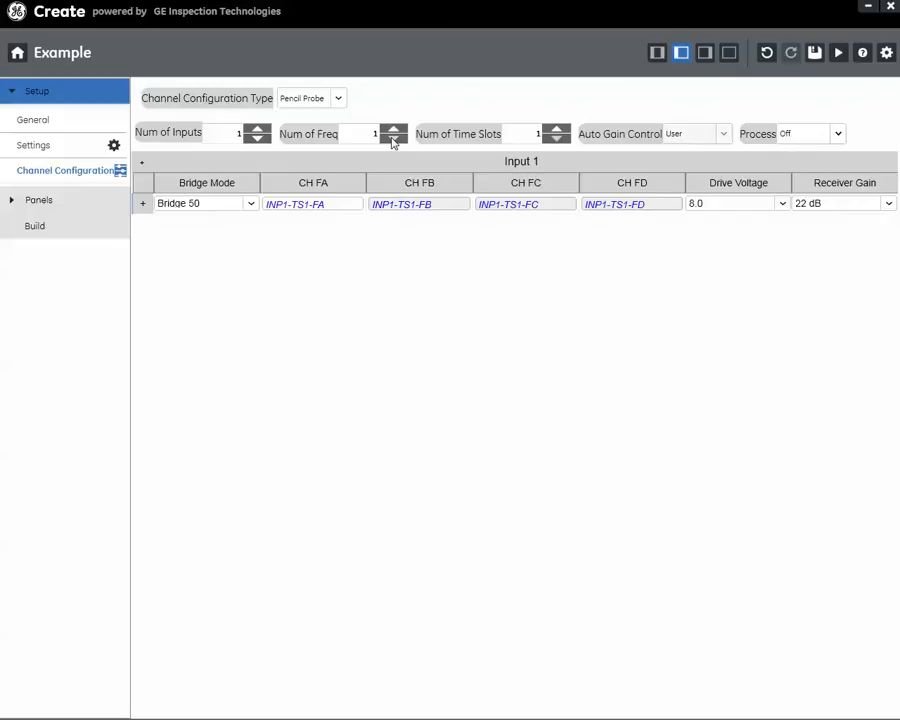
# Step: Set the number of frequencies to 2, trying two time slots and returning to a single one
pyautogui.click(556, 131)
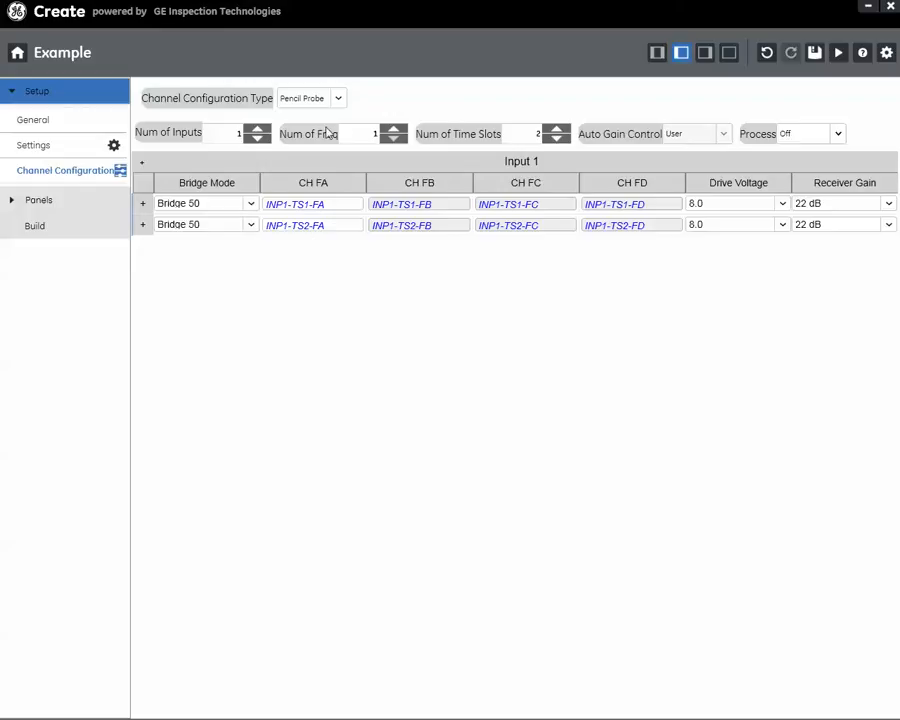
pyautogui.click(395, 130)
pyautogui.click(557, 140)
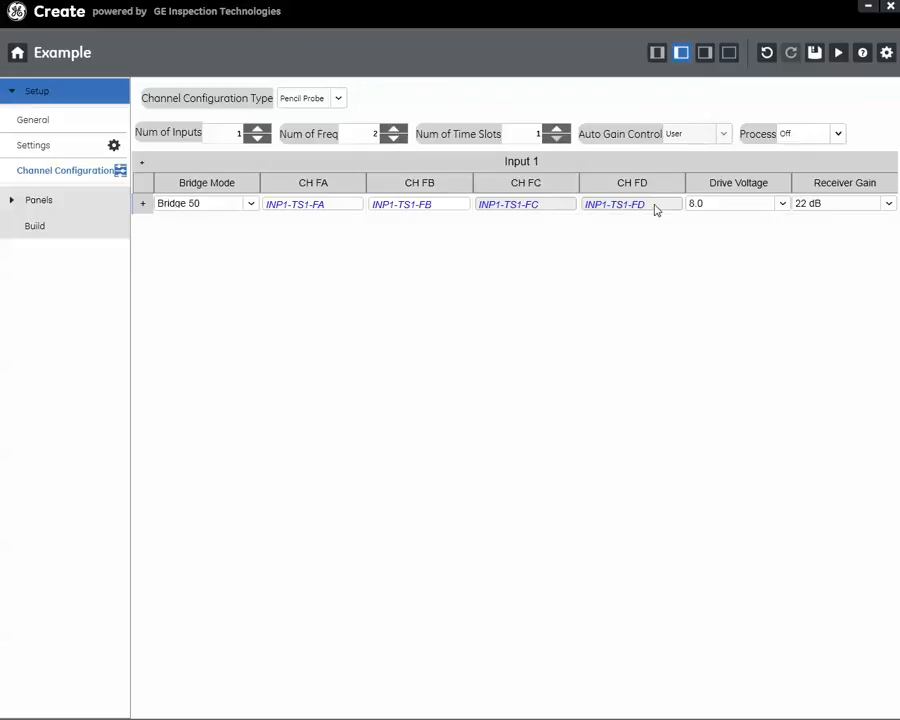
# Step: Expand the first time slot's parameters and examine the circuit diagram in Mentor EM Bridge.pdf, returning to Mentor Create
pyautogui.click(142, 204)
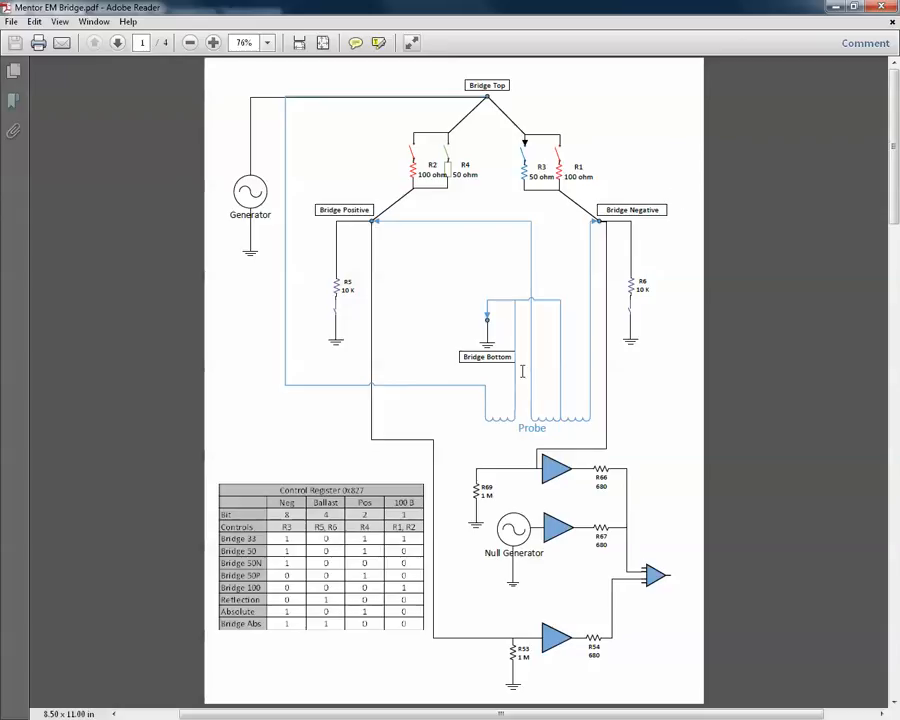
pyautogui.click(835, 10)
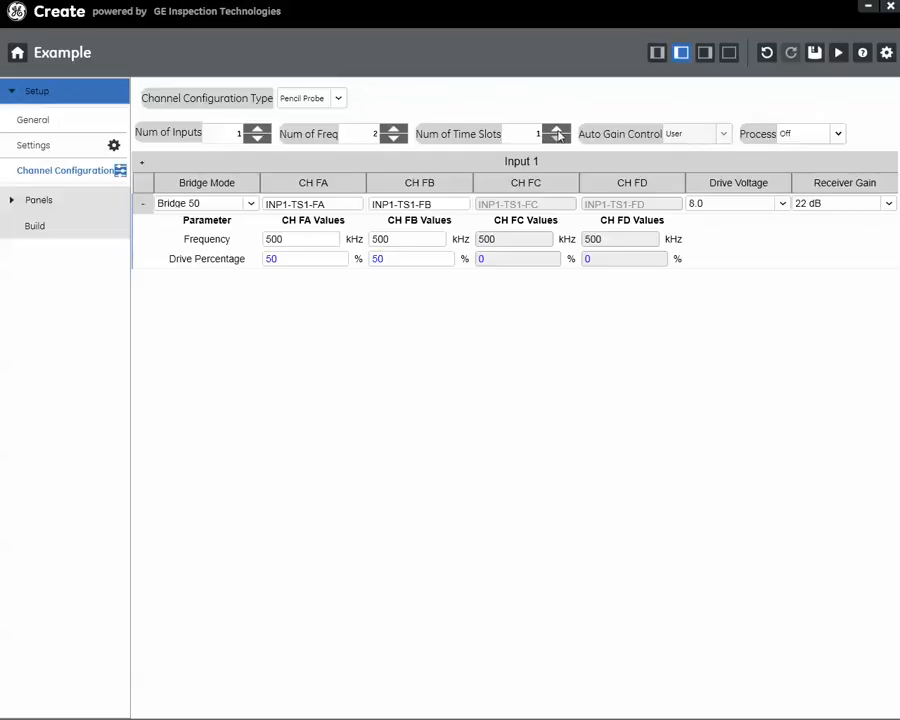
# Step: Set the number of time slots to 2 and the second slot's bridge mode to Bridge Abs
pyautogui.click(557, 133)
pyautogui.click(144, 281)
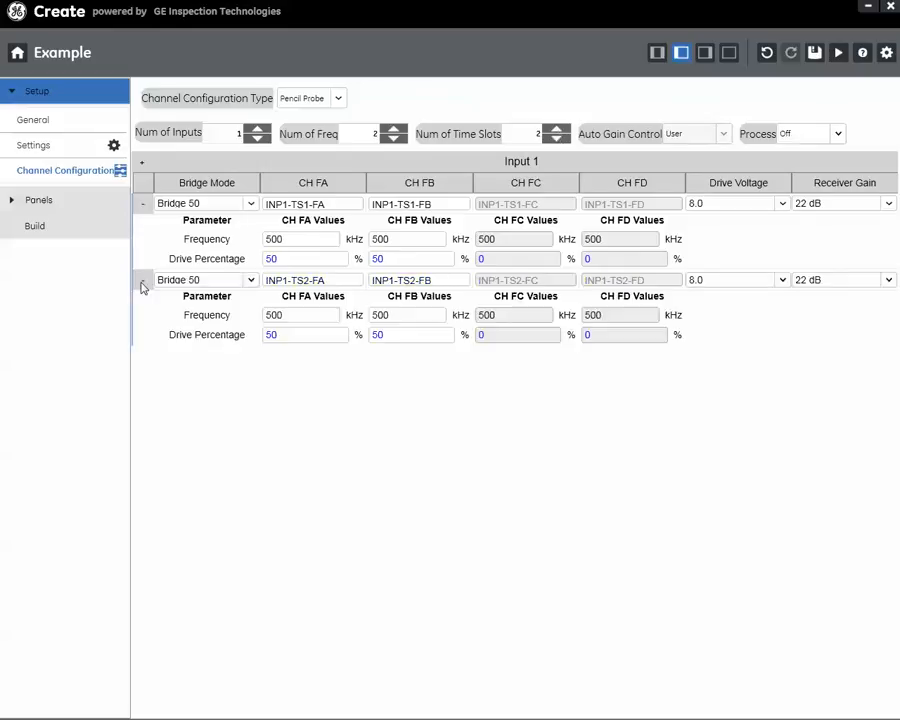
pyautogui.click(251, 280)
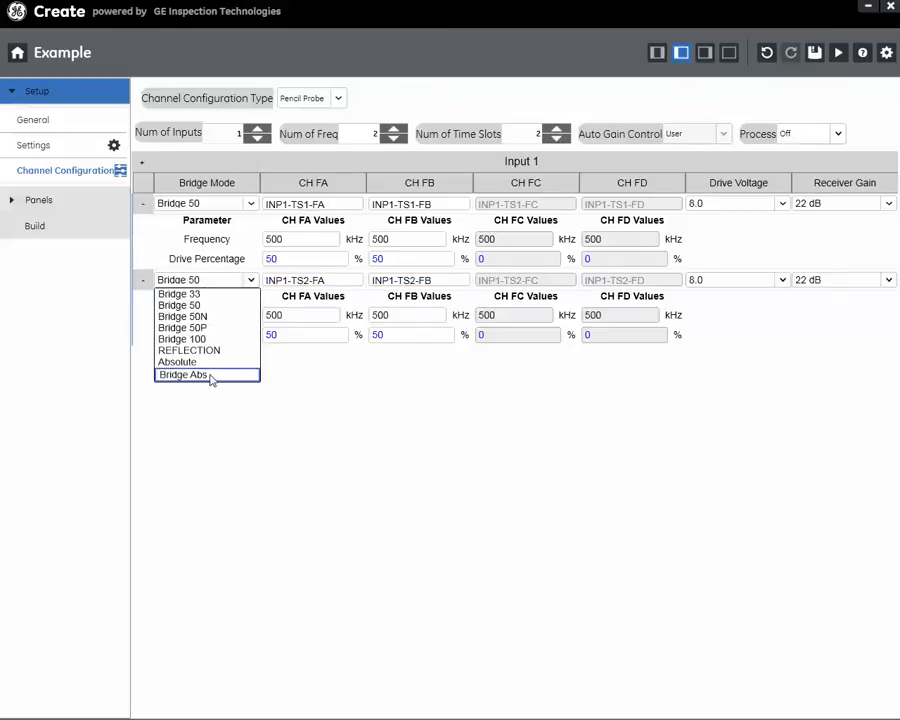
pyautogui.click(211, 376)
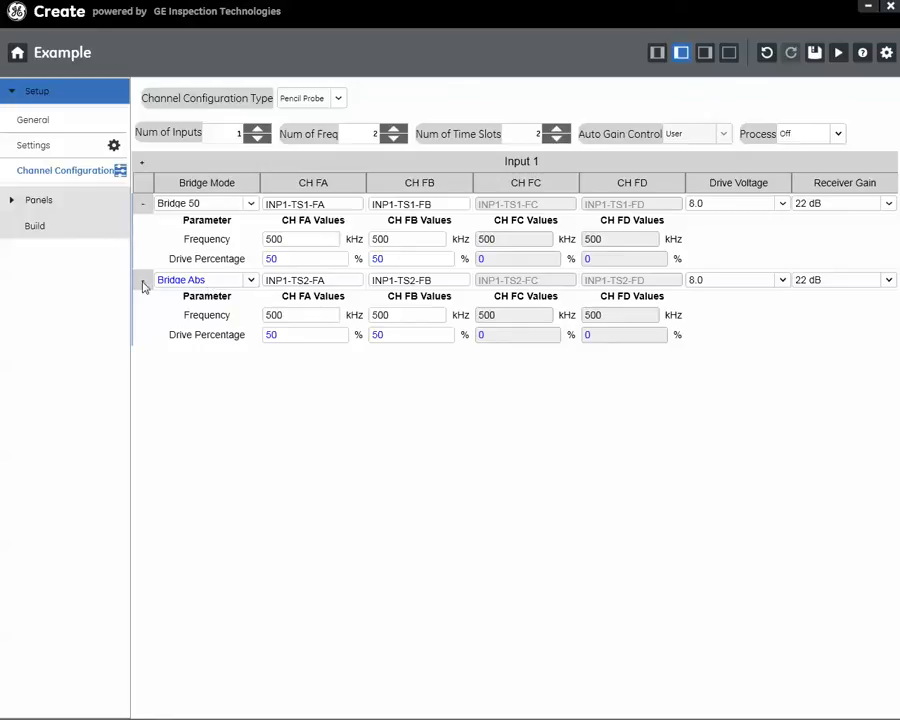
# Step: Reduce the number of frequencies and time slots to 1 each, and rename channel CH FA to Weld
pyautogui.click(393, 140)
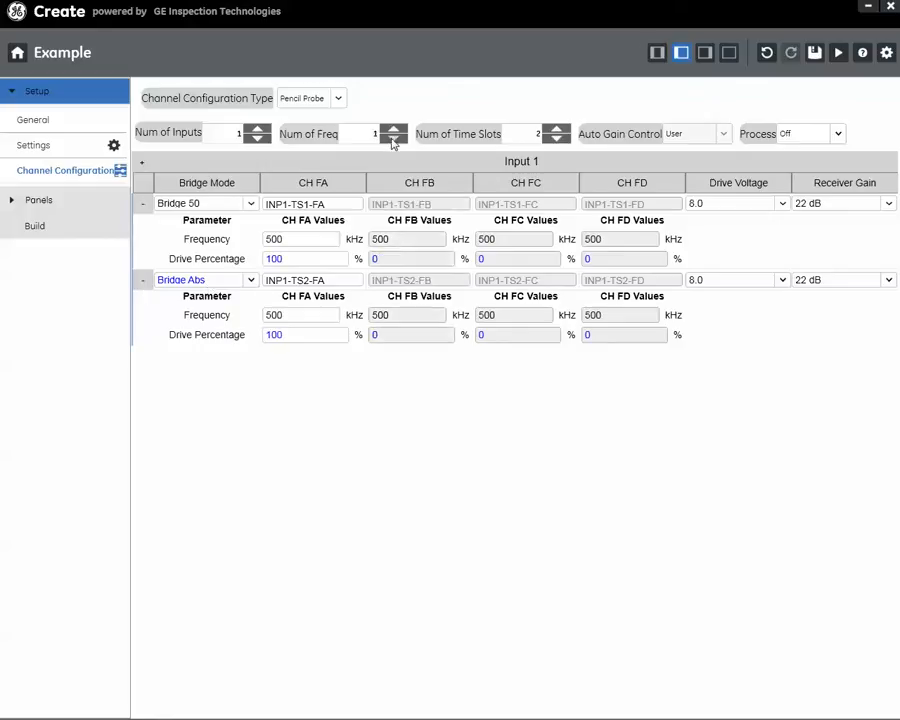
pyautogui.click(558, 140)
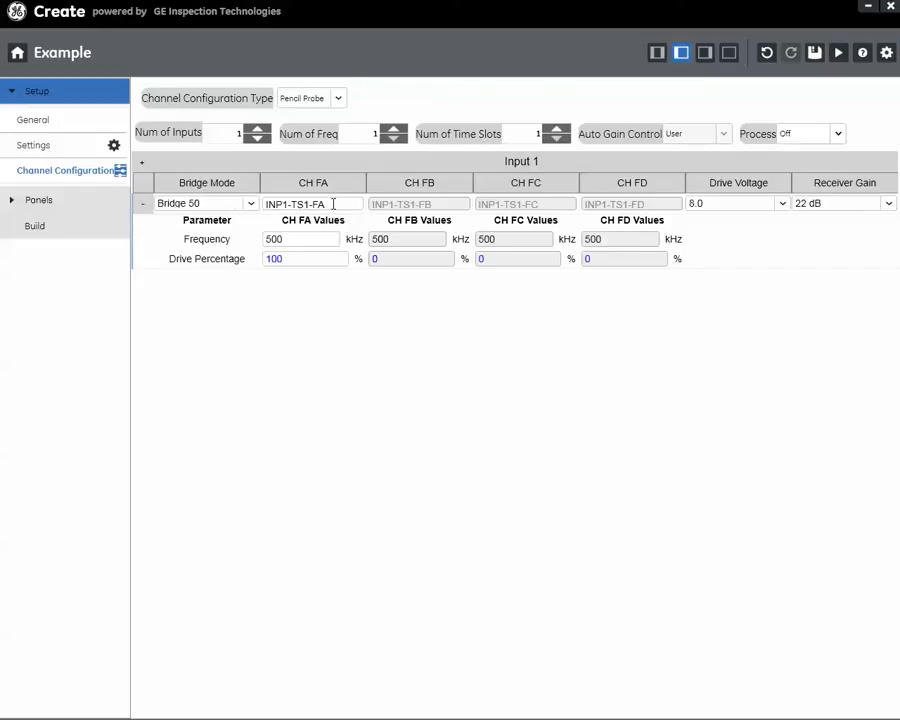
pyautogui.moveTo(333, 204); pyautogui.dragTo(240, 206)
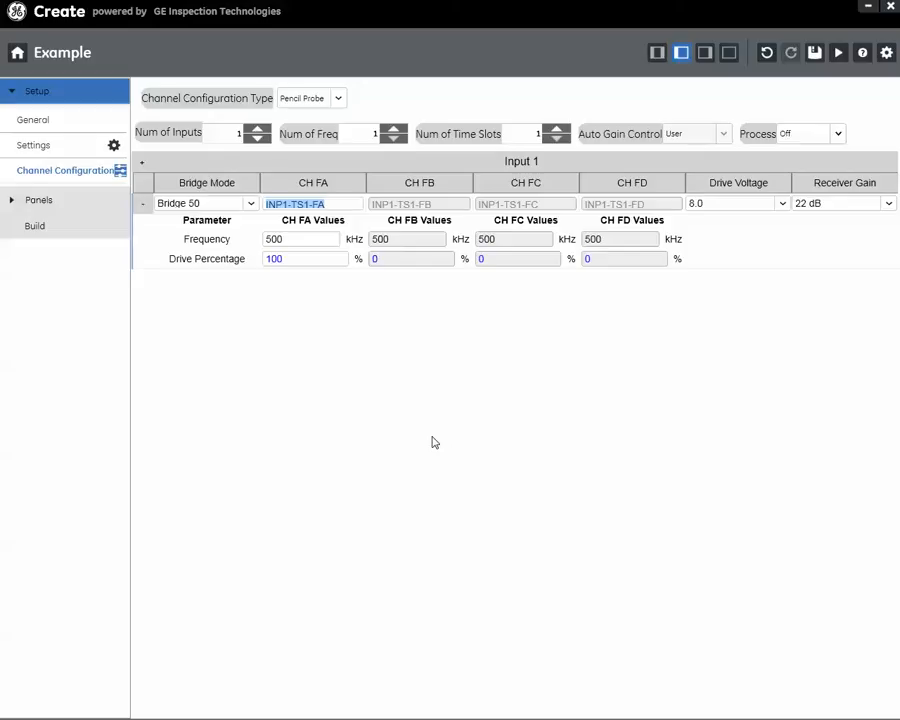
pyautogui.write('Weld')
pyautogui.press('Return')
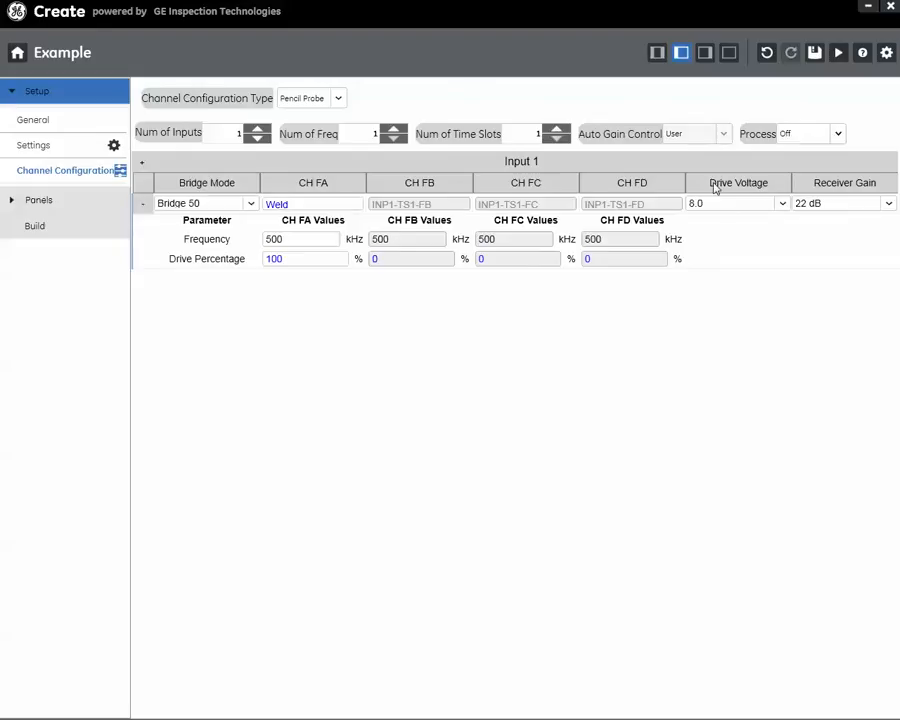
# Step: Try a drive voltage of 16.0 for the Weld channel, then set it to 2.0
pyautogui.click(782, 204)
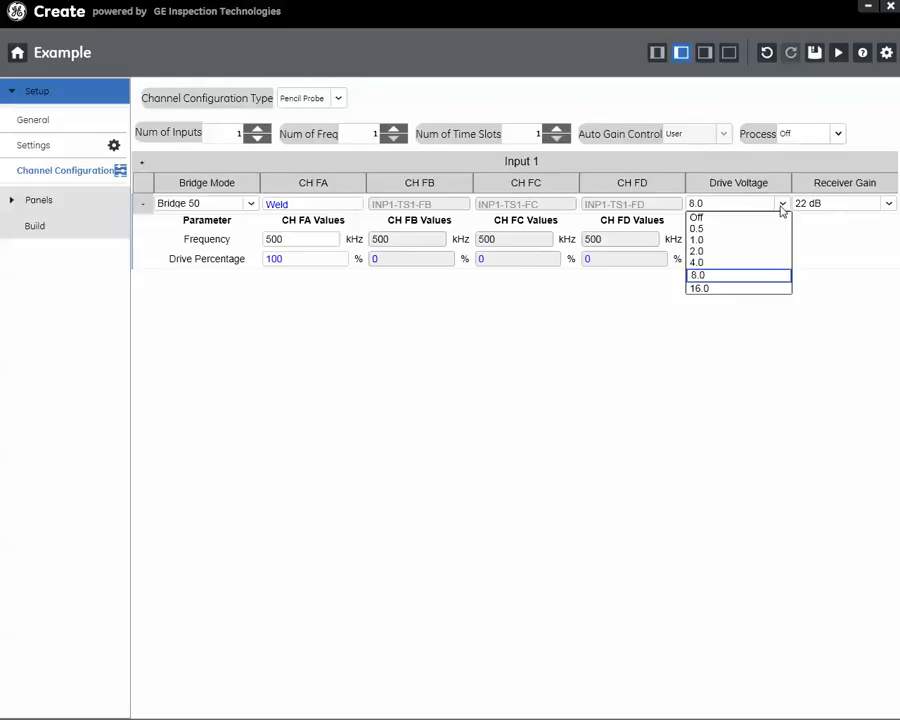
pyautogui.click(736, 289)
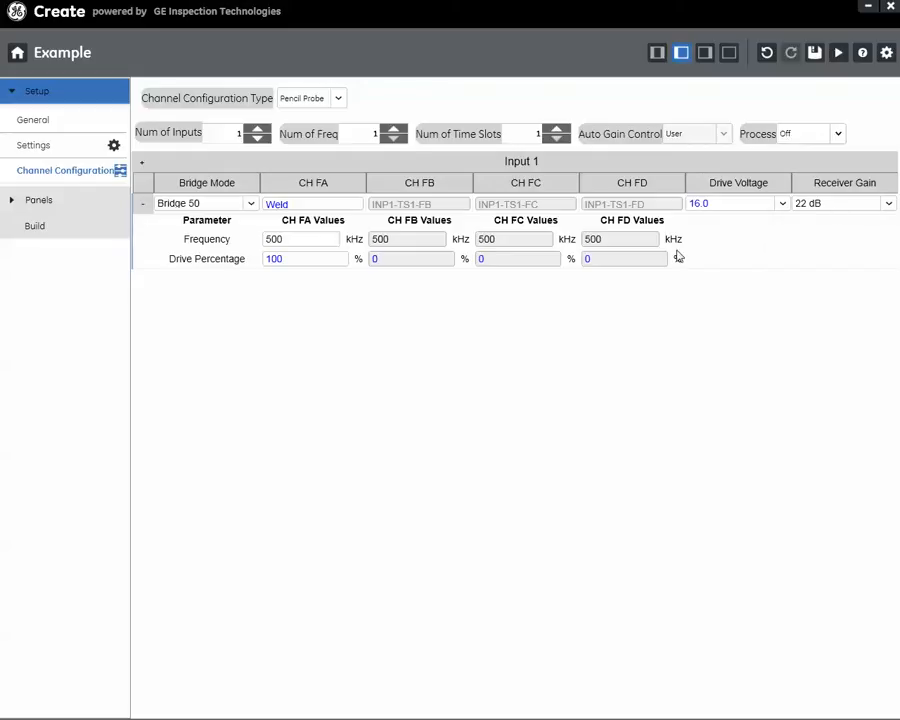
pyautogui.click(780, 207)
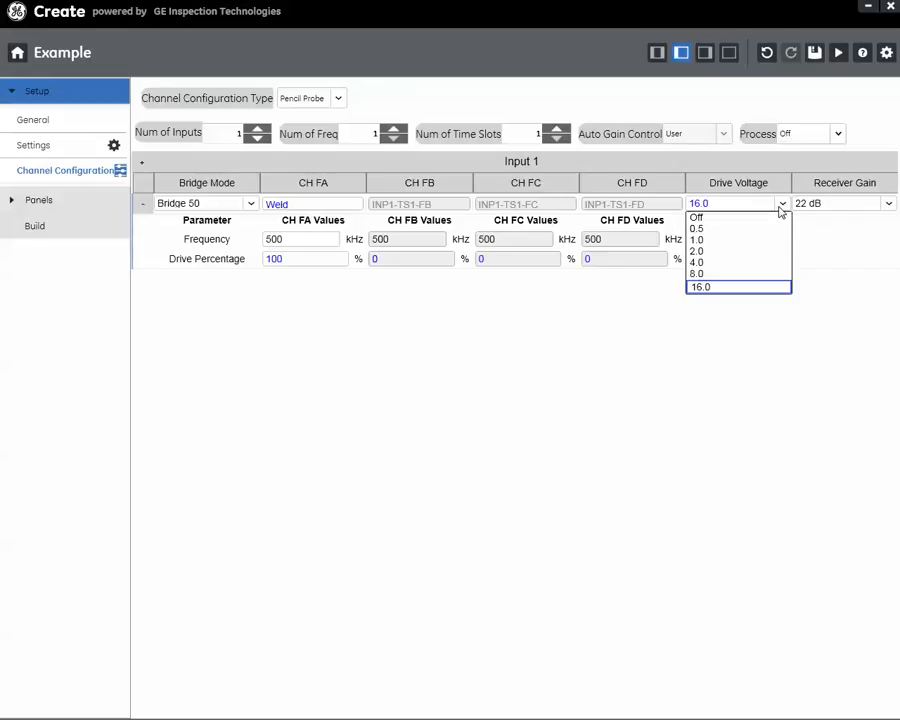
pyautogui.click(708, 255)
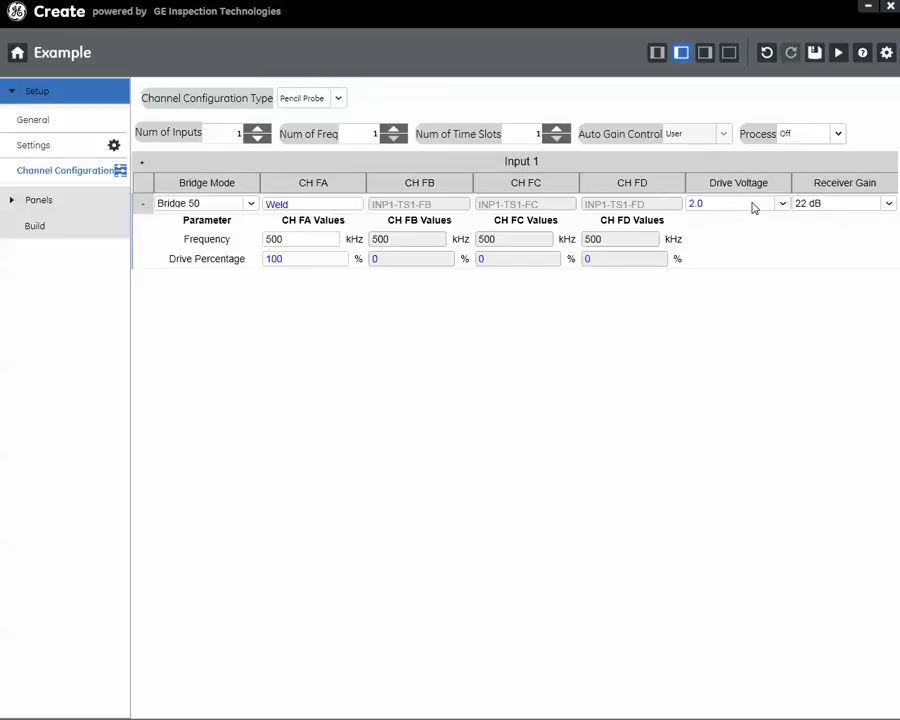
# Step: Try receiver gains of 10, 22 and 28 dB for the Weld channel, returning to 10 dB
pyautogui.click(887, 205)
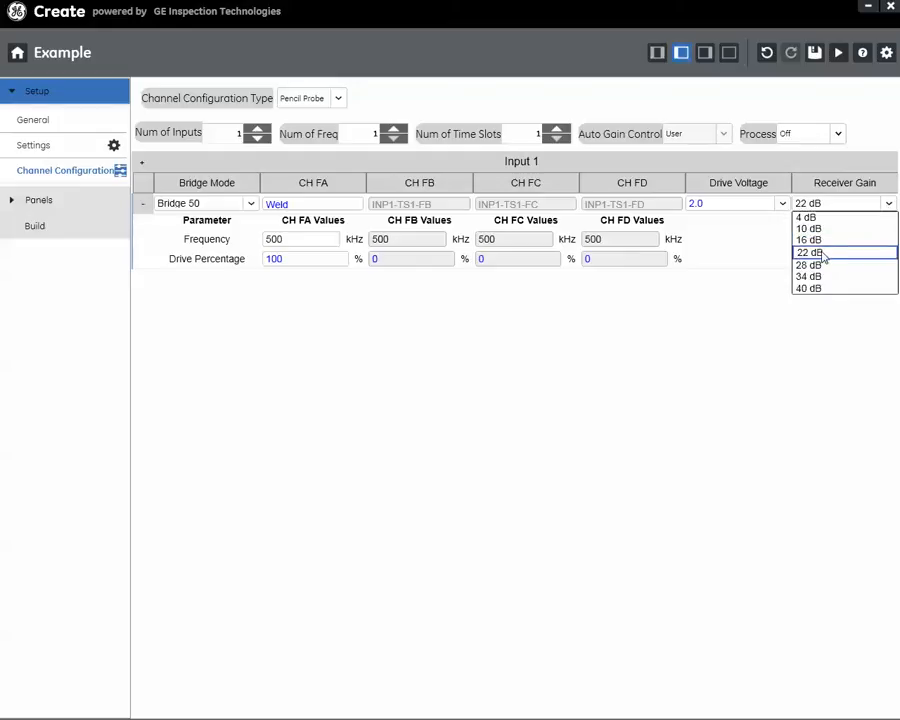
pyautogui.click(822, 254)
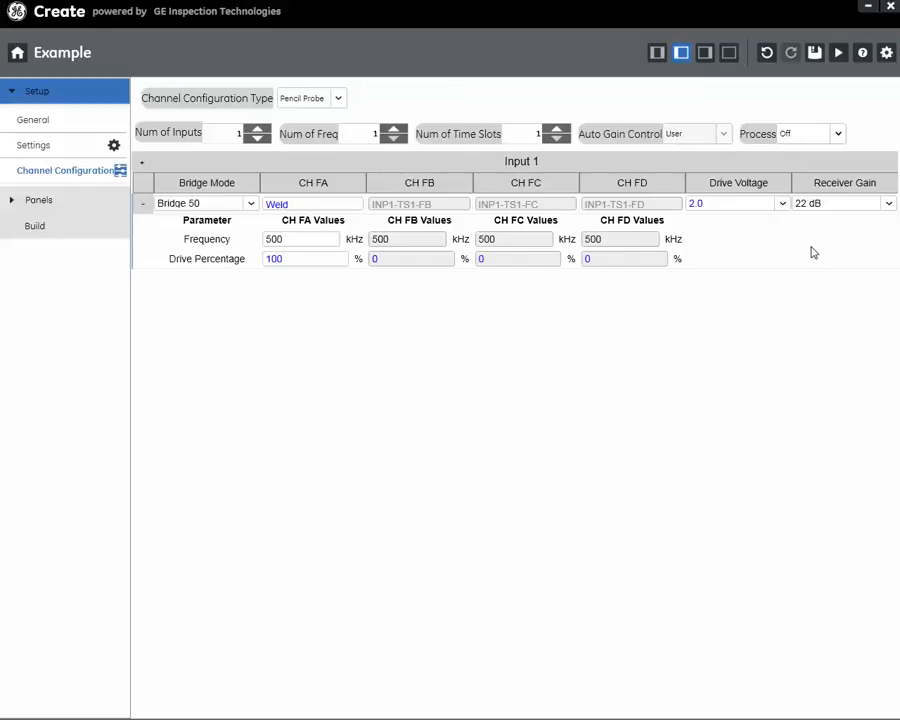
pyautogui.click(888, 206)
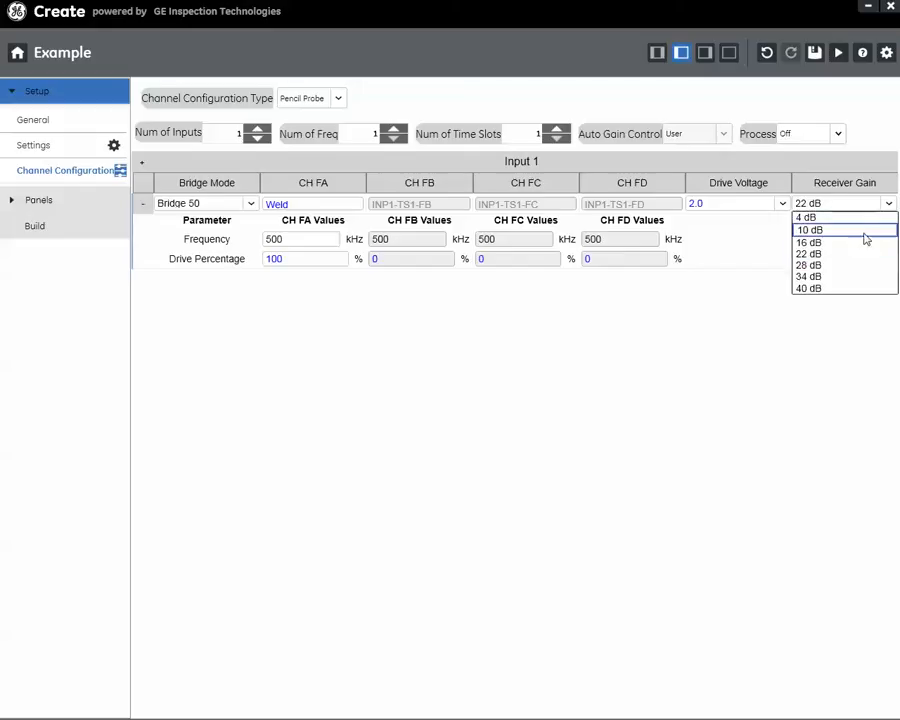
pyautogui.click(856, 231)
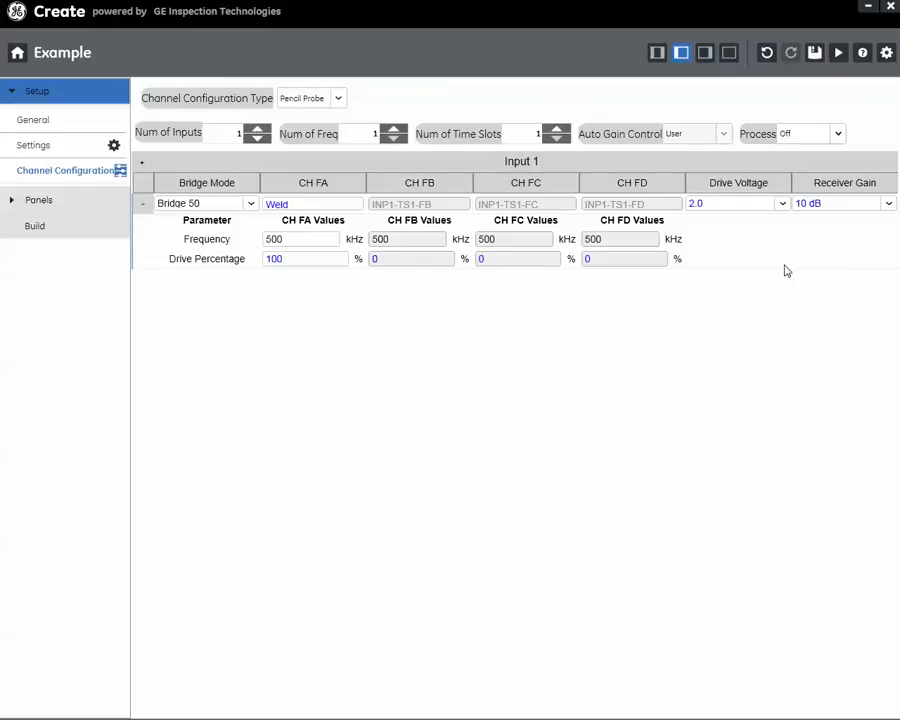
pyautogui.click(887, 204)
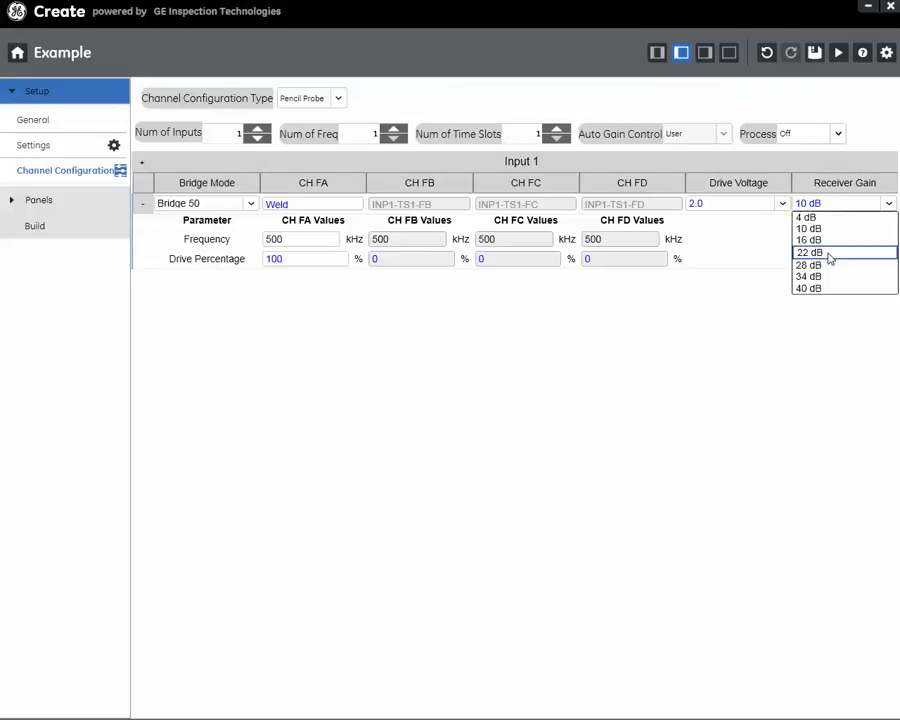
pyautogui.click(830, 255)
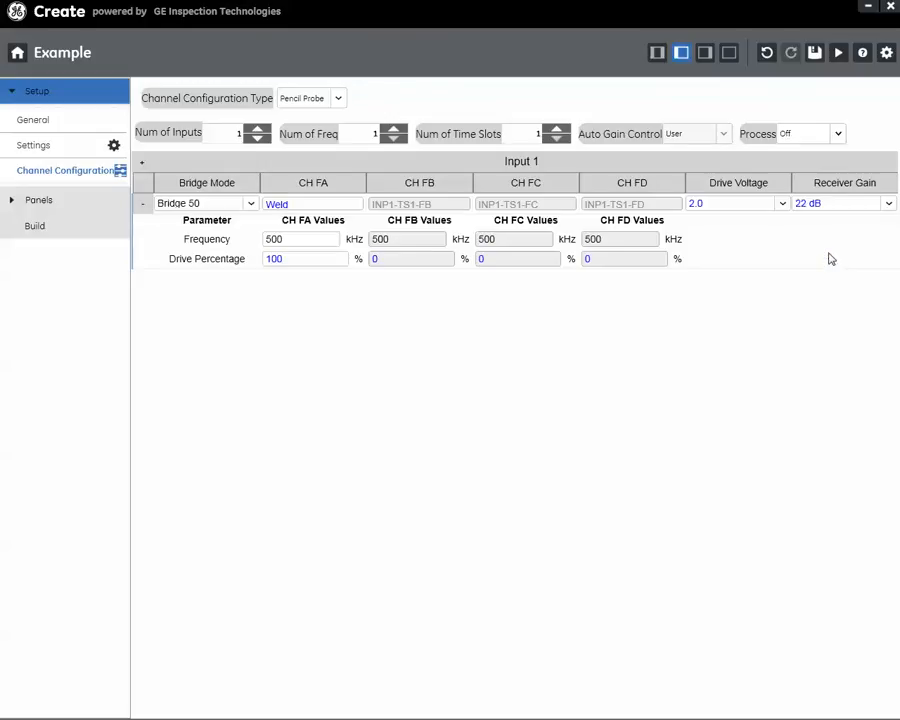
pyautogui.click(887, 203)
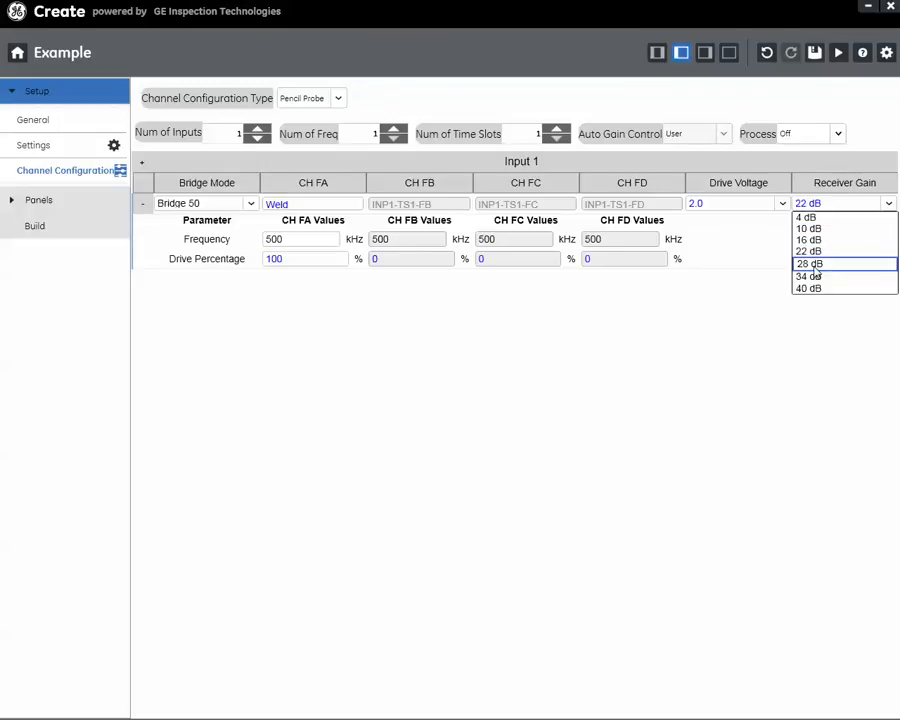
pyautogui.click(816, 265)
pyautogui.click(887, 204)
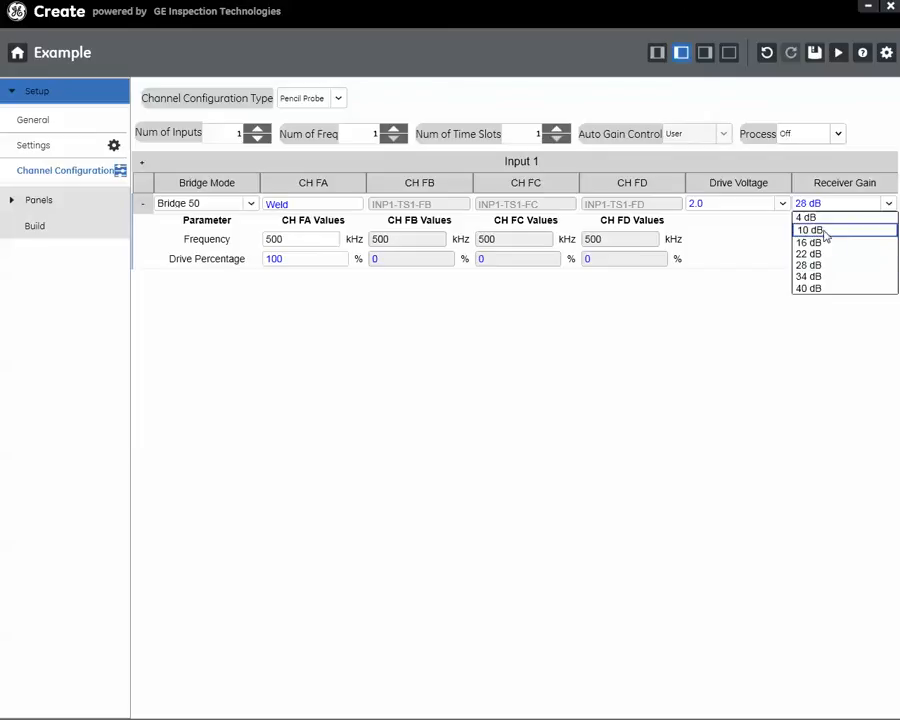
pyautogui.click(826, 231)
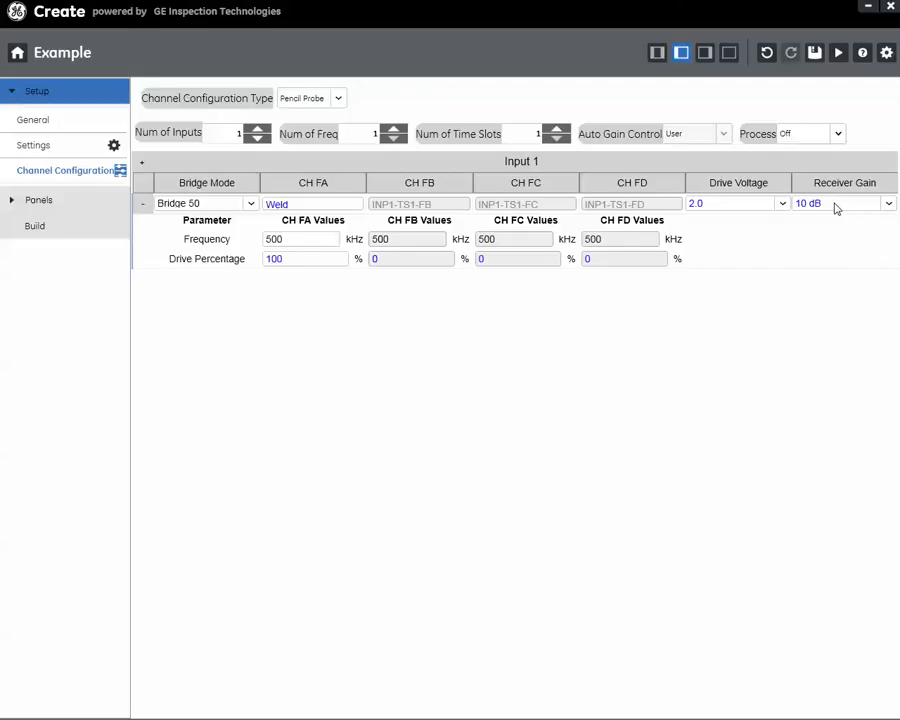
# Step: Set the receiver gain to 16 dB and look over the available drive voltage and receiver gain options
pyautogui.click(888, 204)
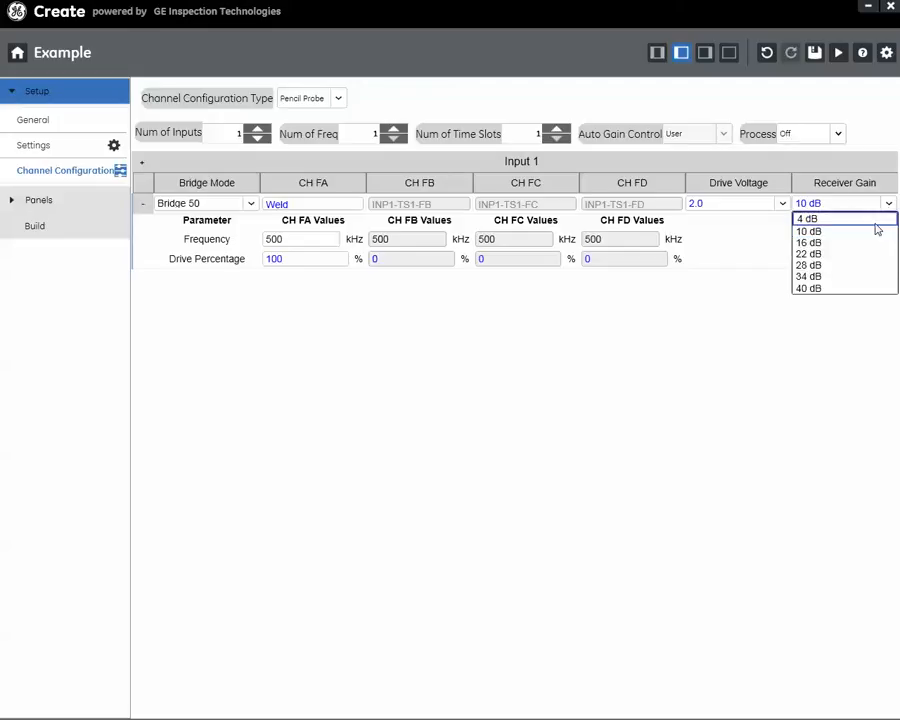
pyautogui.click(838, 245)
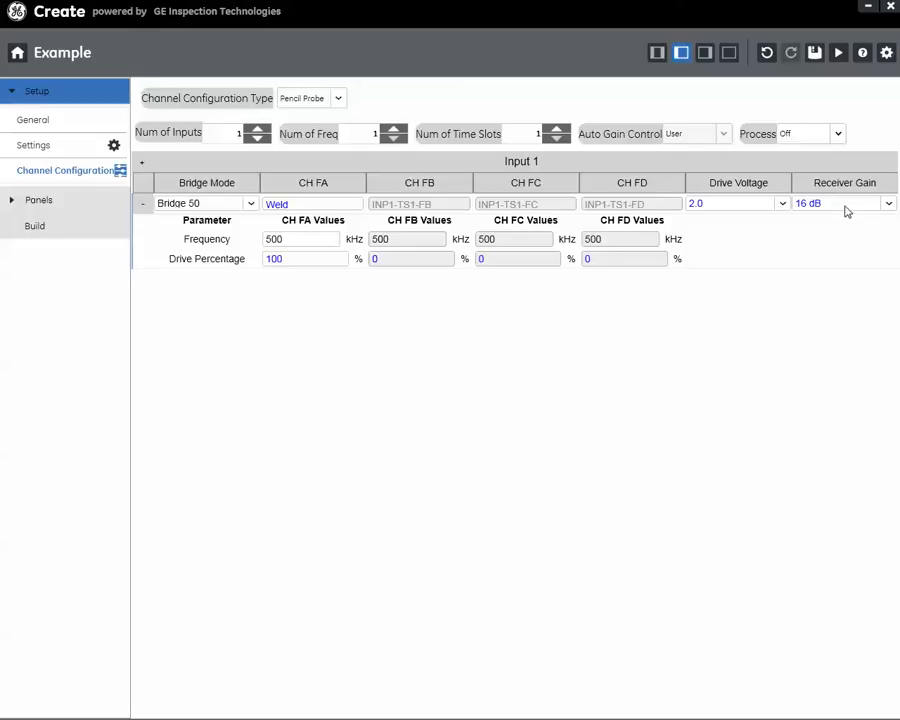
pyautogui.click(783, 204)
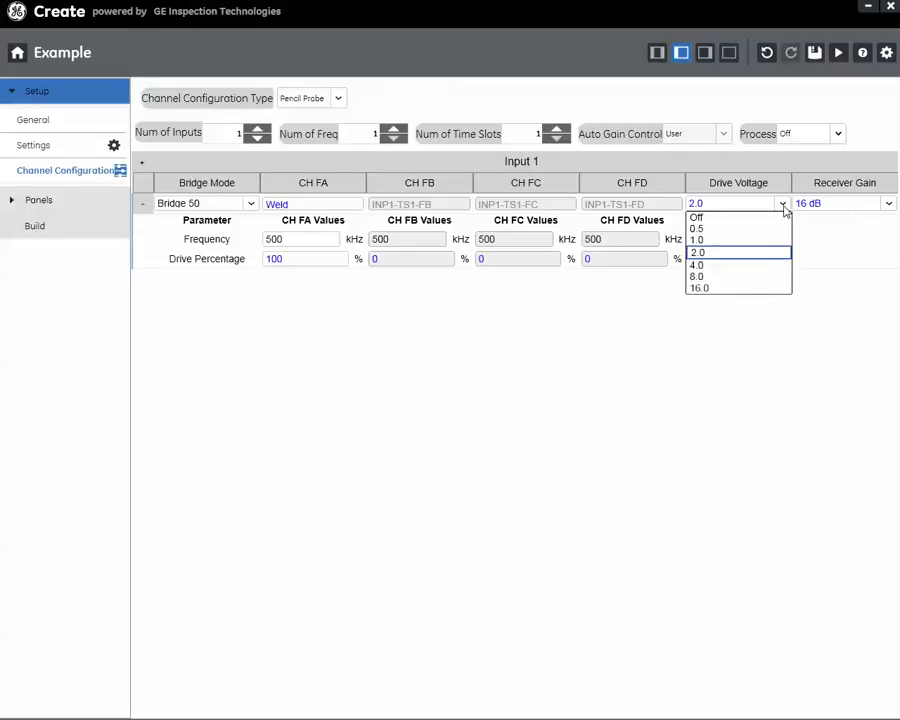
pyautogui.click(731, 208)
pyautogui.click(887, 205)
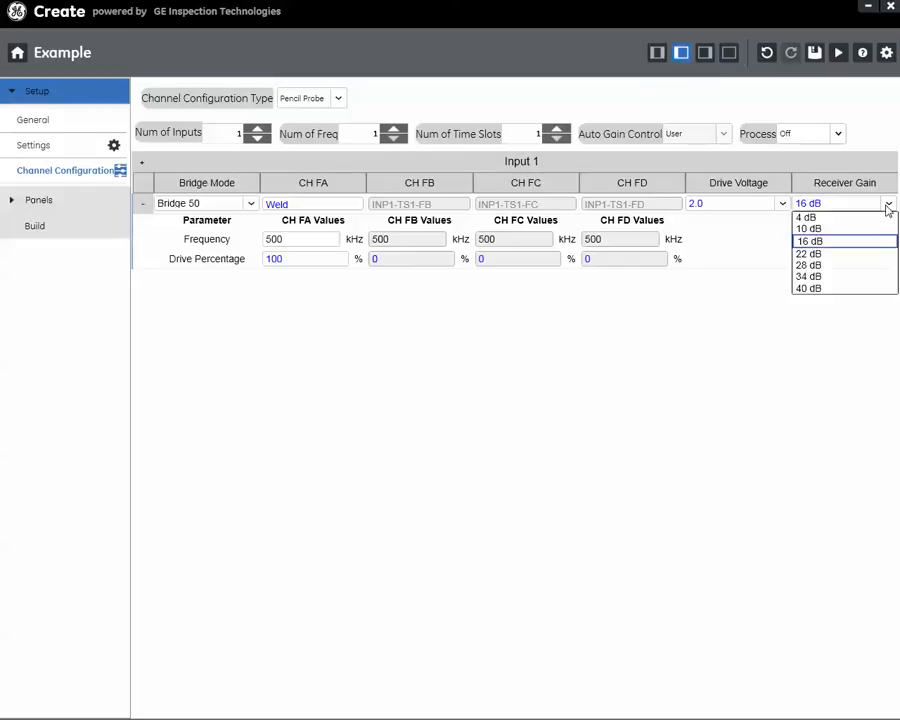
pyautogui.click(887, 206)
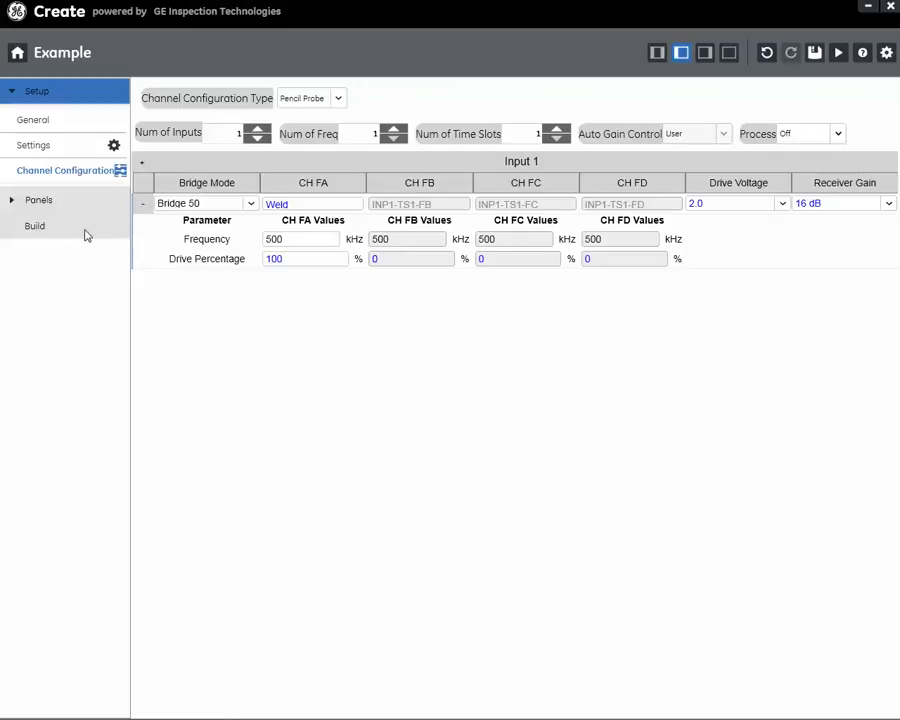
# Step: Add a new panel to the application and rename it Introduction
pyautogui.click(12, 202)
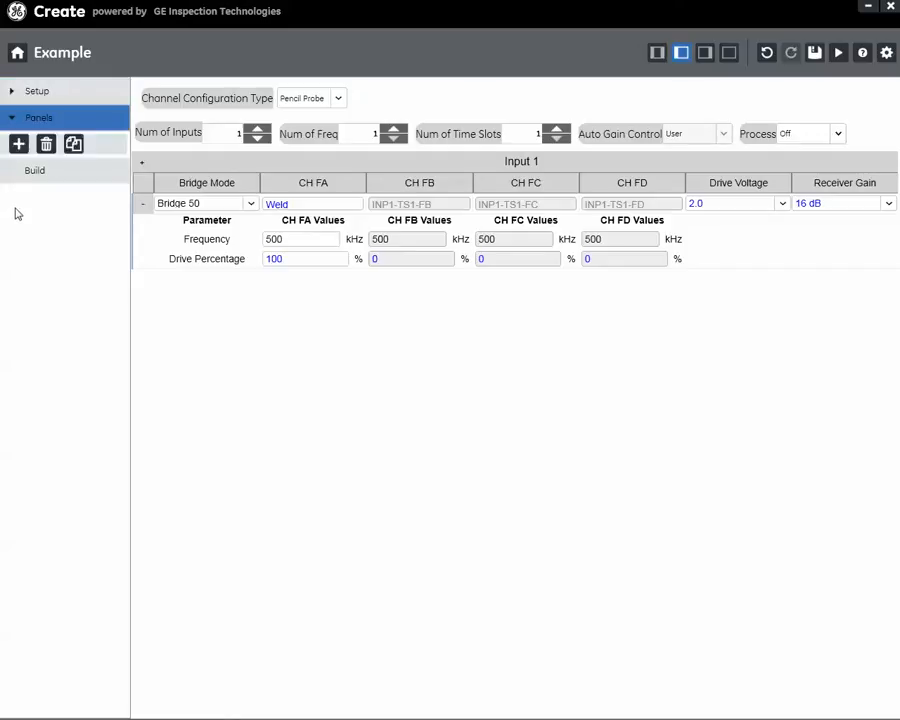
pyautogui.click(19, 146)
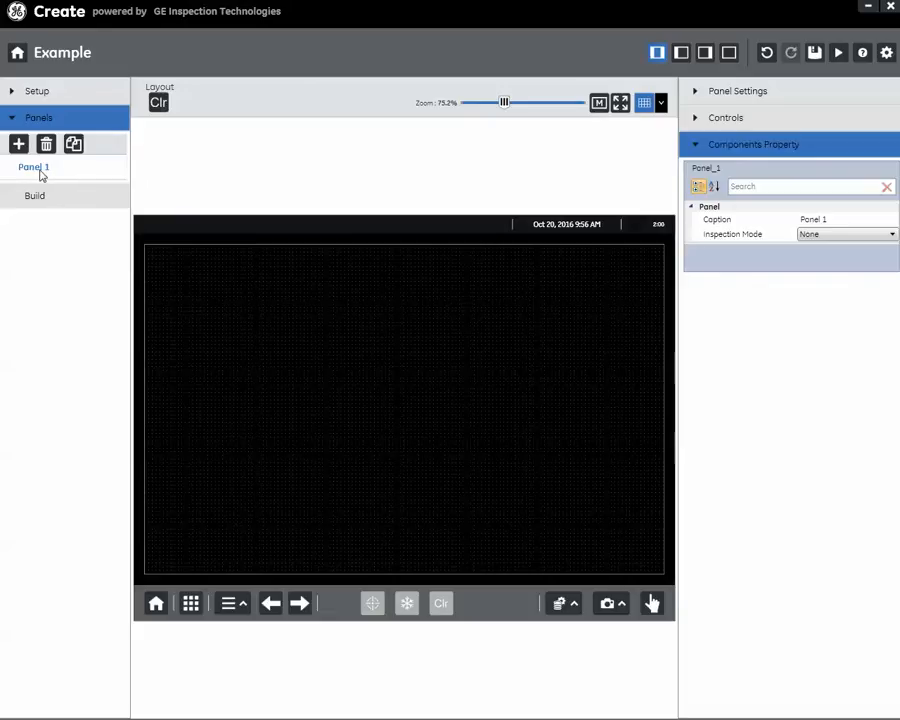
pyautogui.doubleClick(35, 170)
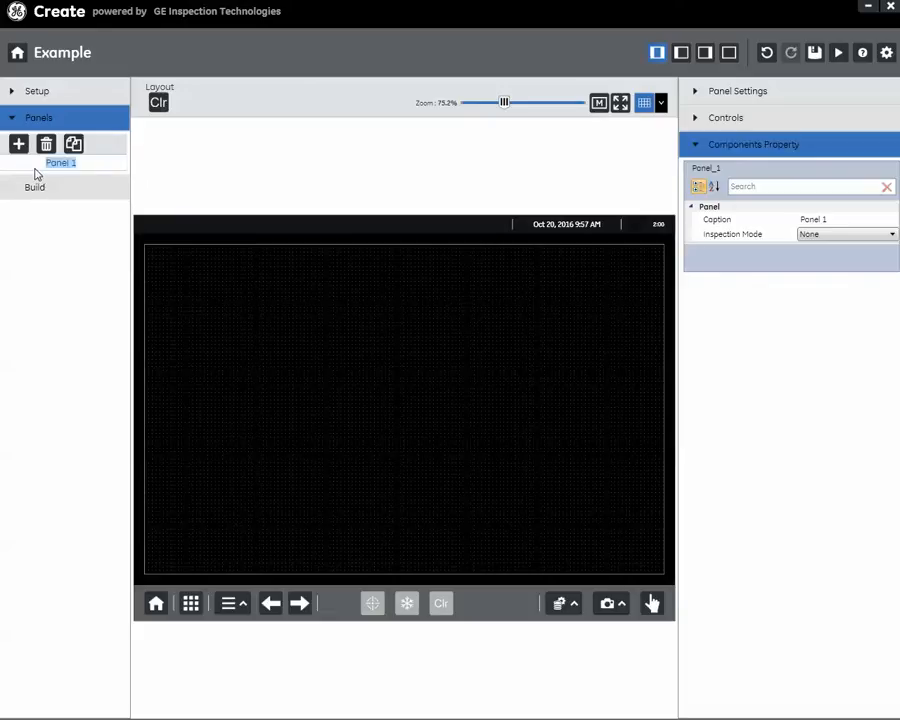
pyautogui.write('Introduction')
pyautogui.press('Return')
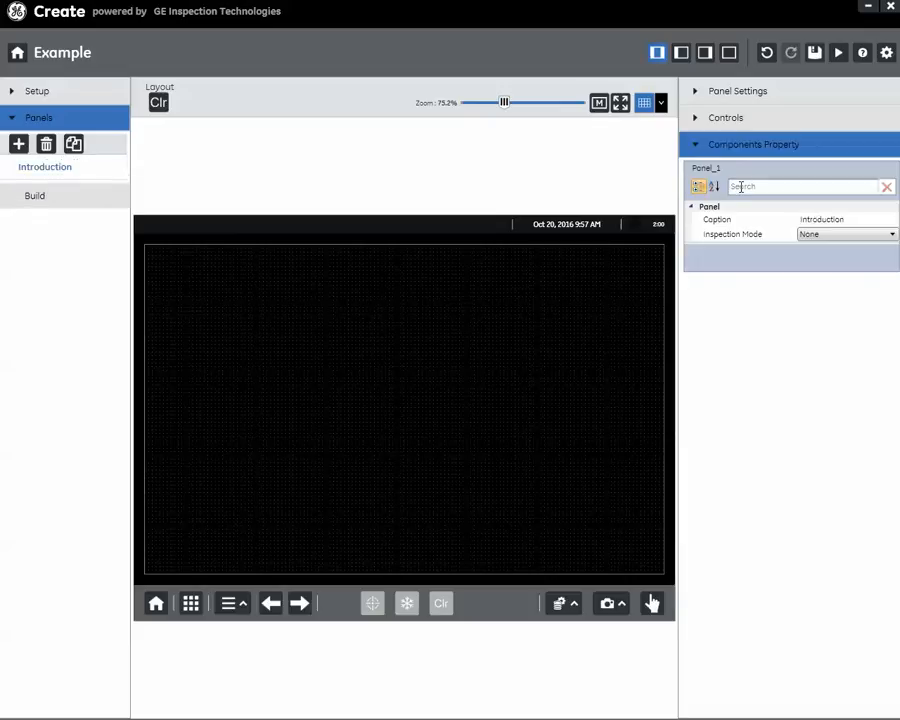
# Step: Add a RichText box reading "Welcome to Mentor EM" to the Introduction panel and resize it to about 205 wide by 184 high
pyautogui.click(692, 117)
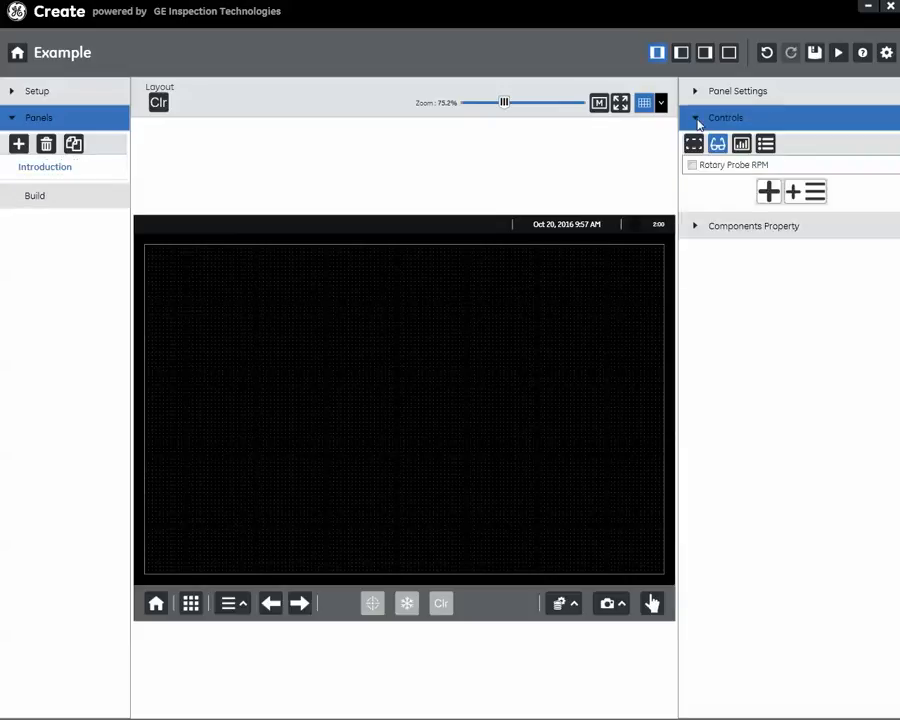
pyautogui.click(766, 145)
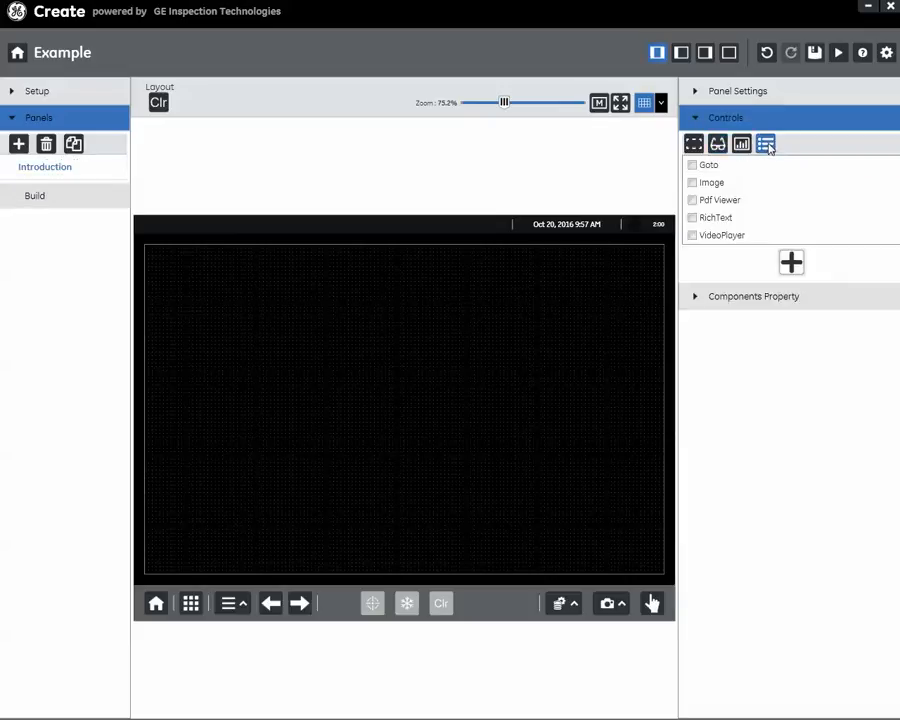
pyautogui.click(697, 120)
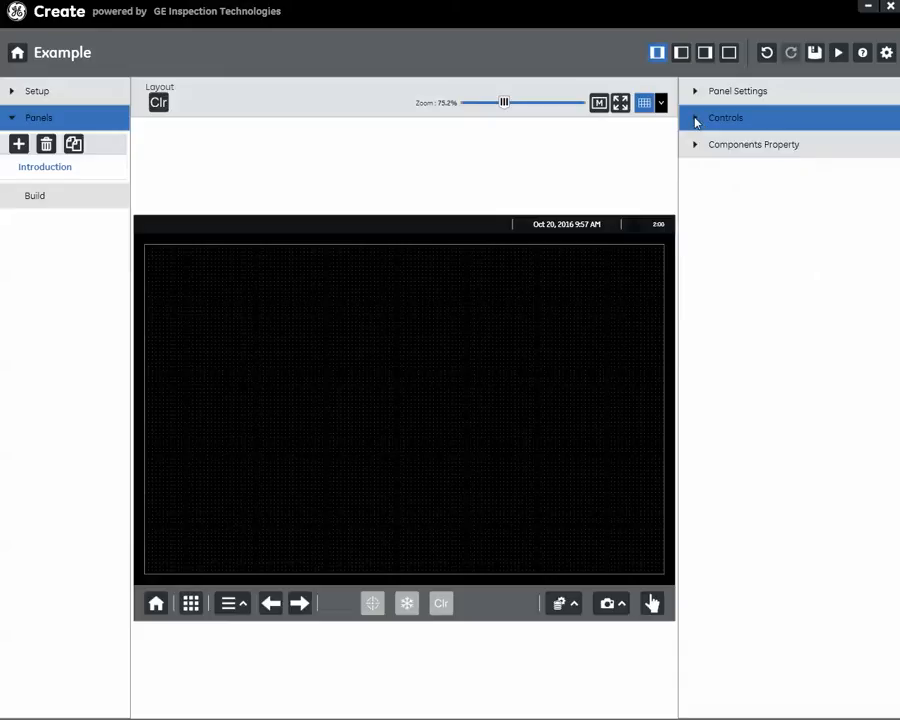
pyautogui.click(697, 120)
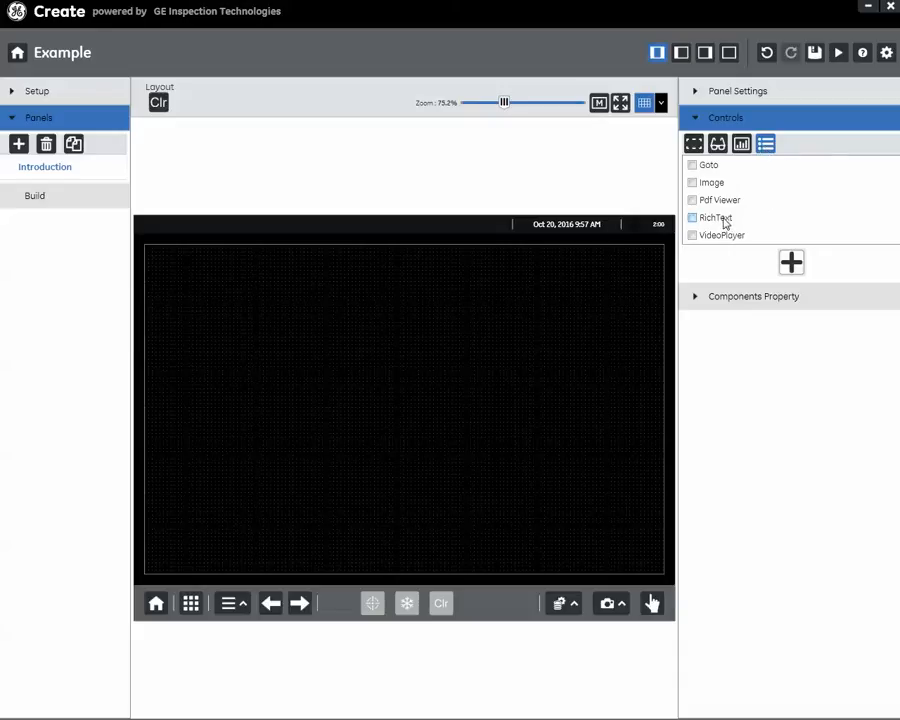
pyautogui.moveTo(726, 222); pyautogui.dragTo(338, 290)
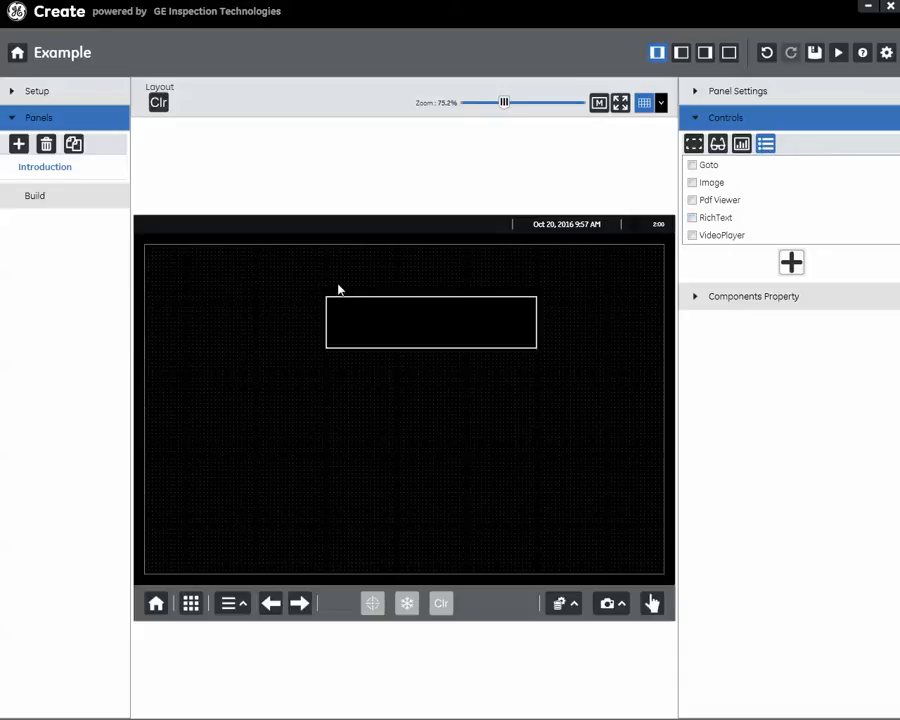
pyautogui.click(386, 319)
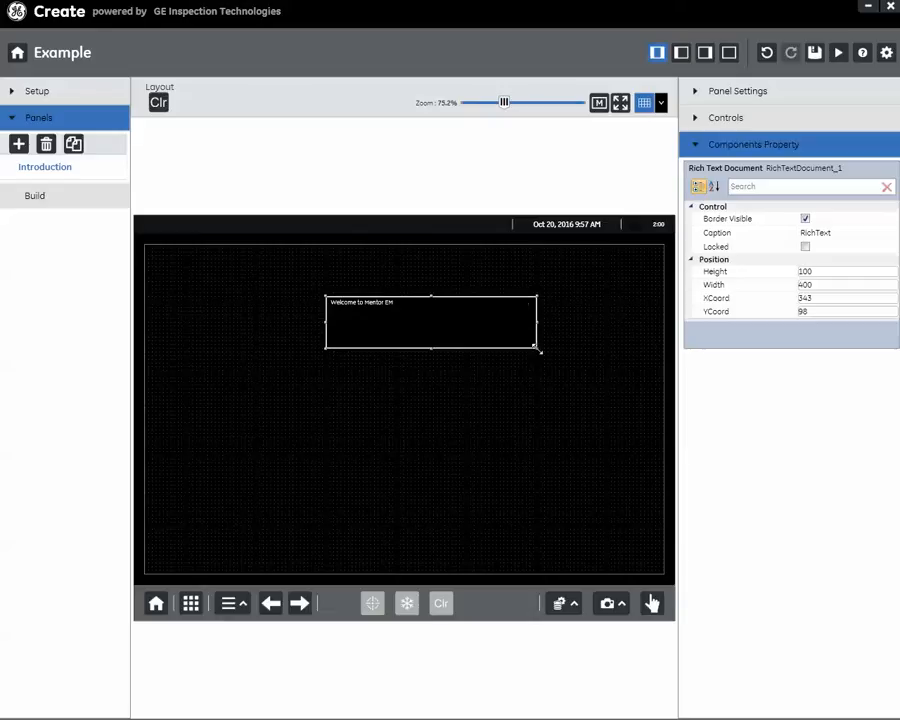
pyautogui.moveTo(536, 350); pyautogui.dragTo(434, 392)
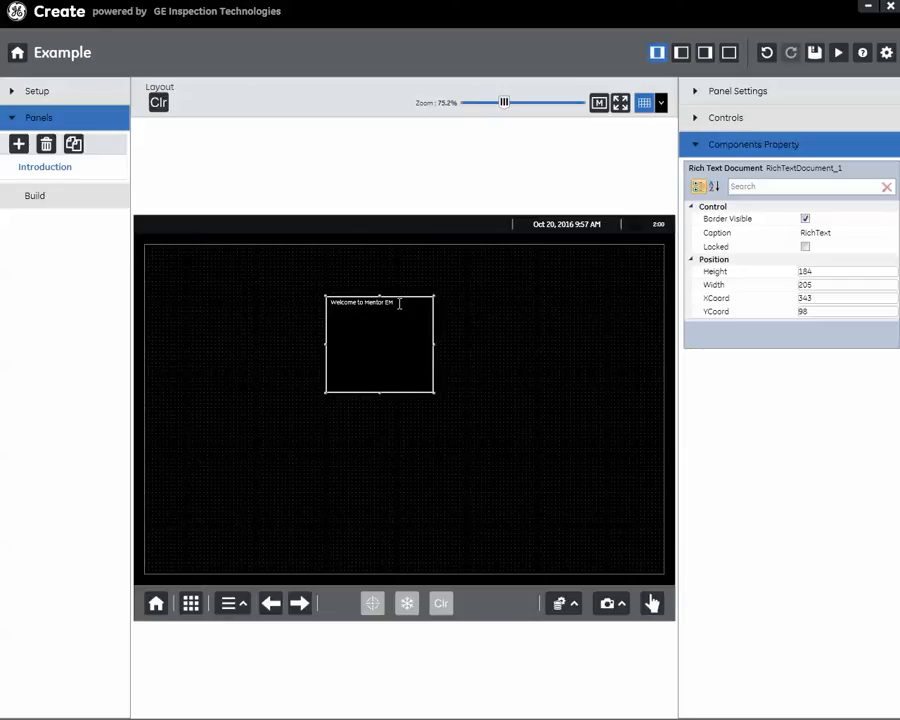
# Step: Set the word "Welcome" in the text box to font size 16
pyautogui.moveTo(399, 303); pyautogui.dragTo(330, 306)
pyautogui.doubleClick(336, 303)
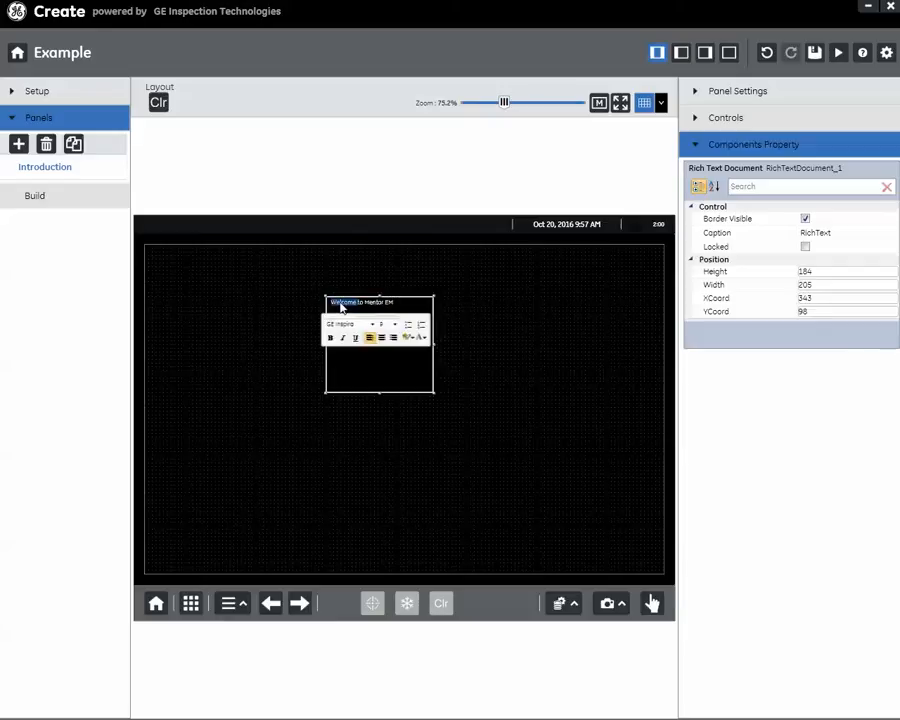
pyautogui.click(394, 324)
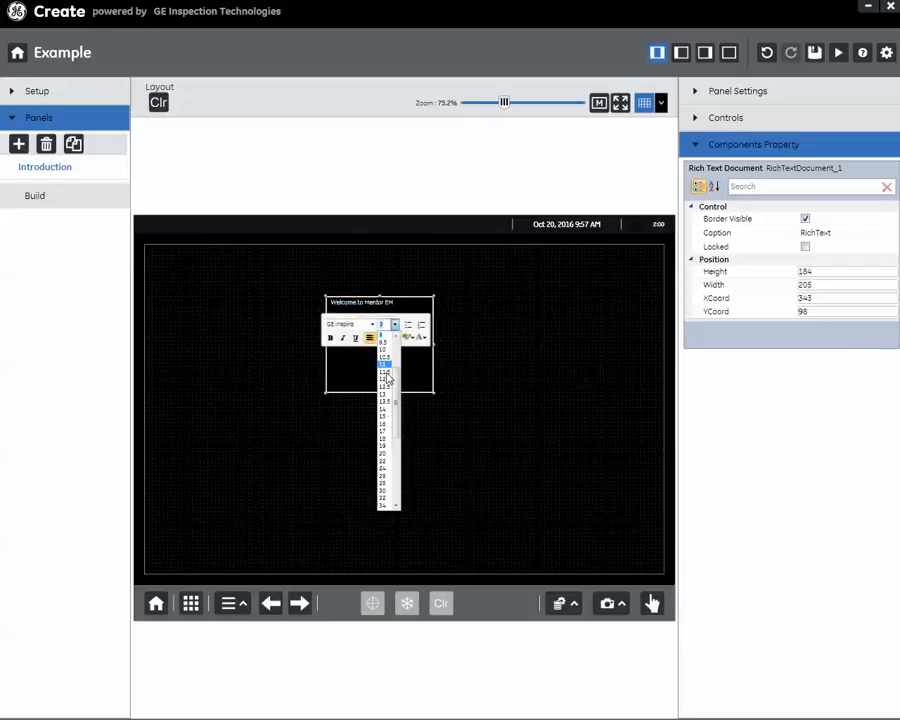
pyautogui.click(384, 426)
pyautogui.click(417, 306)
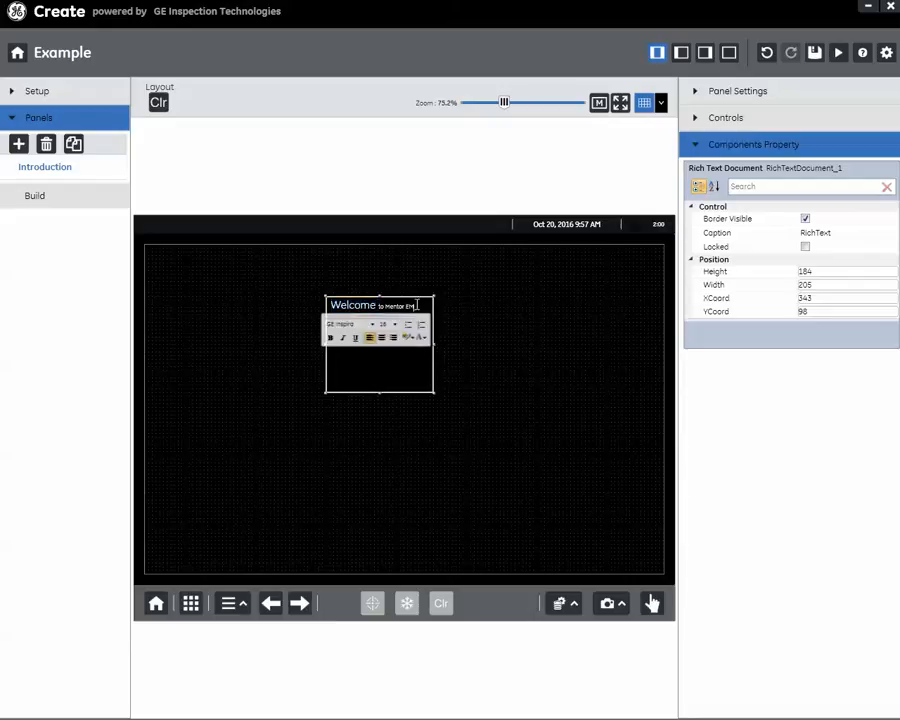
# Step: Format the whole "Welcome to Mentor EM" text as bold at font size 18
pyautogui.moveTo(417, 306); pyautogui.dragTo(329, 306)
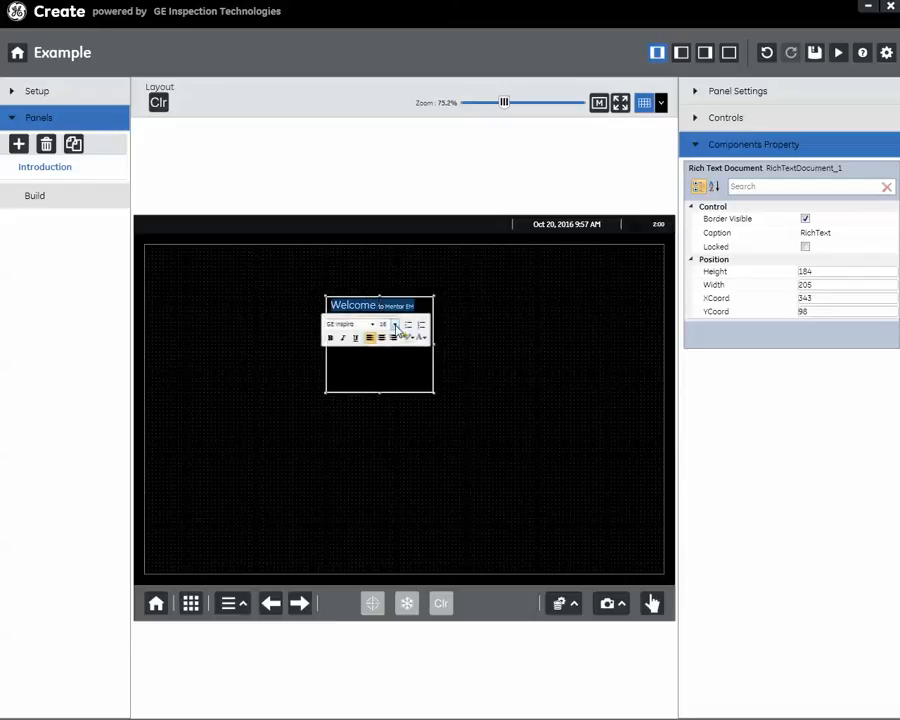
pyautogui.click(395, 325)
pyautogui.click(390, 358)
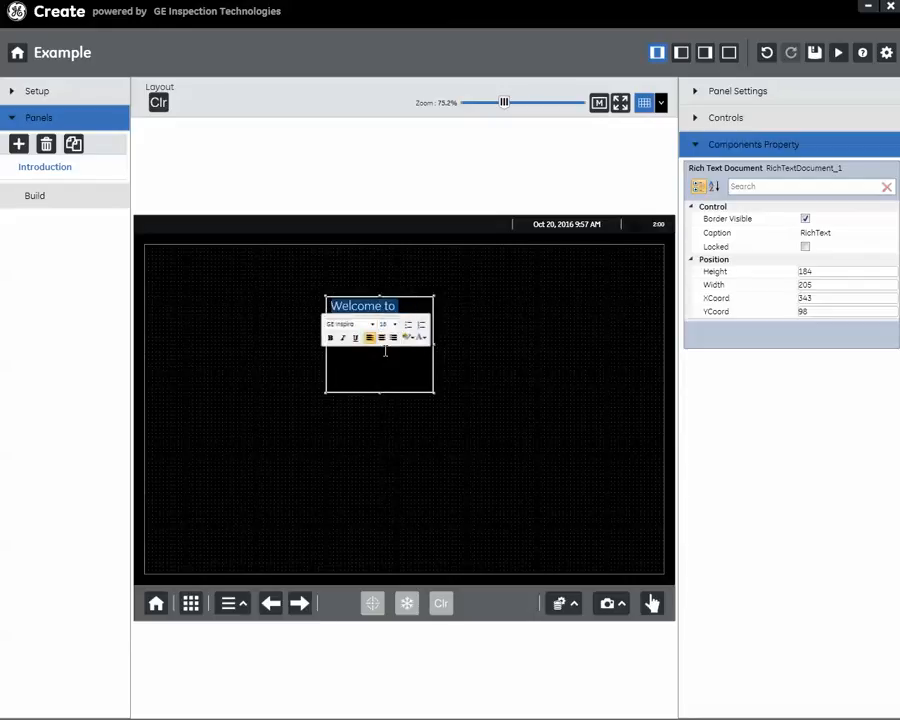
pyautogui.click(330, 338)
pyautogui.click(502, 362)
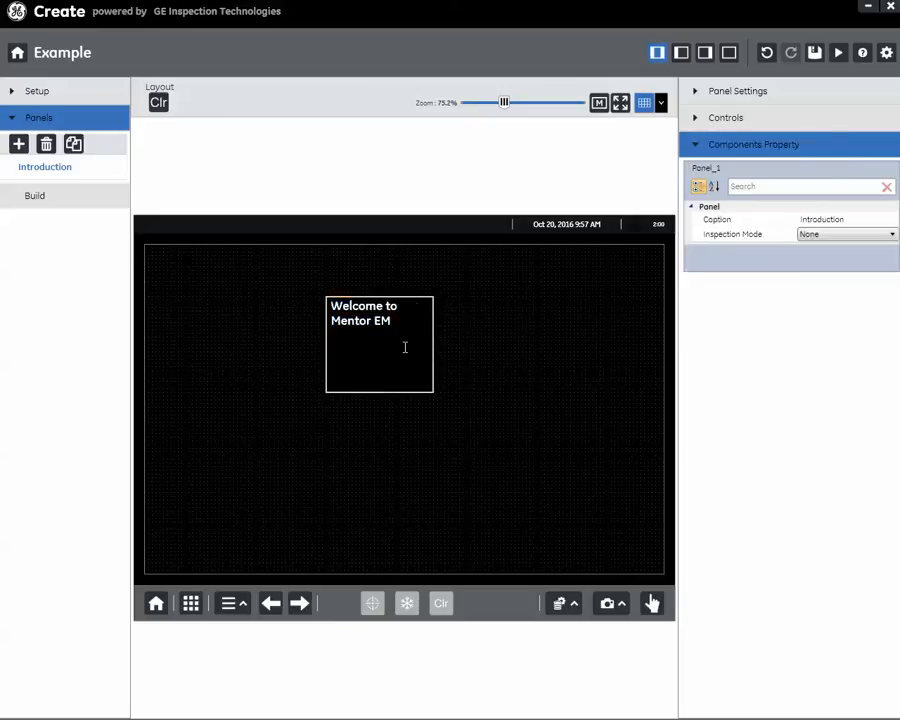
# Step: Move the welcome text box to about X 119, Y 63 and place an Image control to its right
pyautogui.click(415, 316)
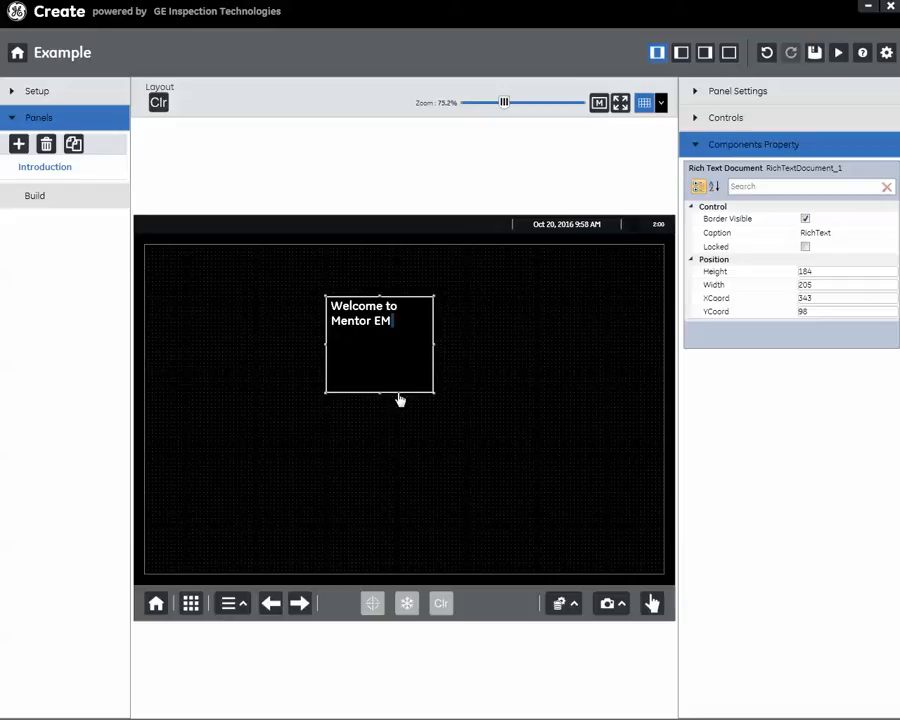
pyautogui.moveTo(399, 400); pyautogui.dragTo(280, 379)
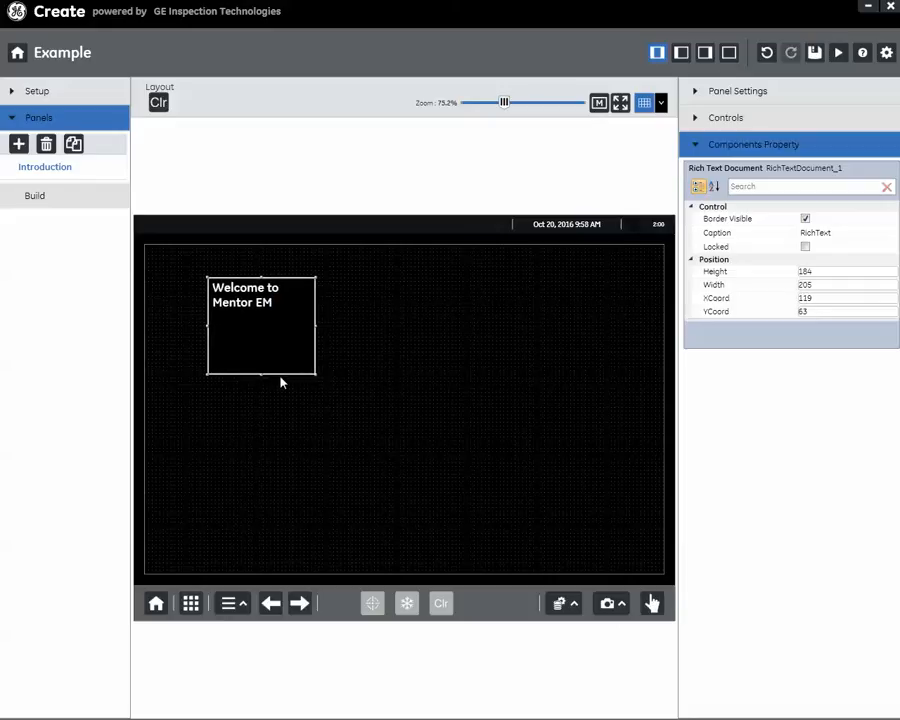
pyautogui.click(697, 119)
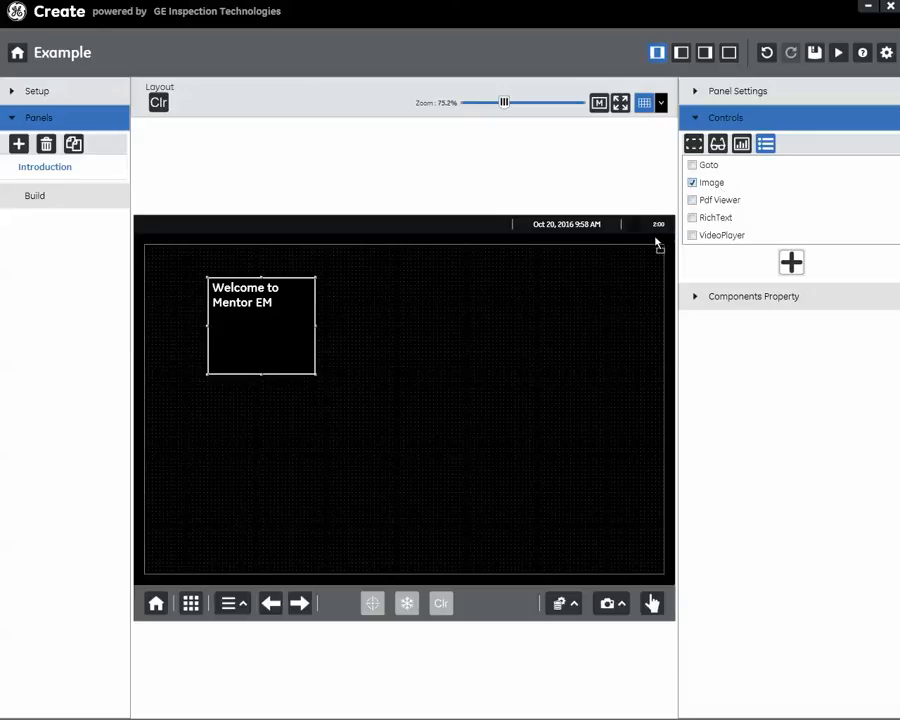
pyautogui.click(427, 345)
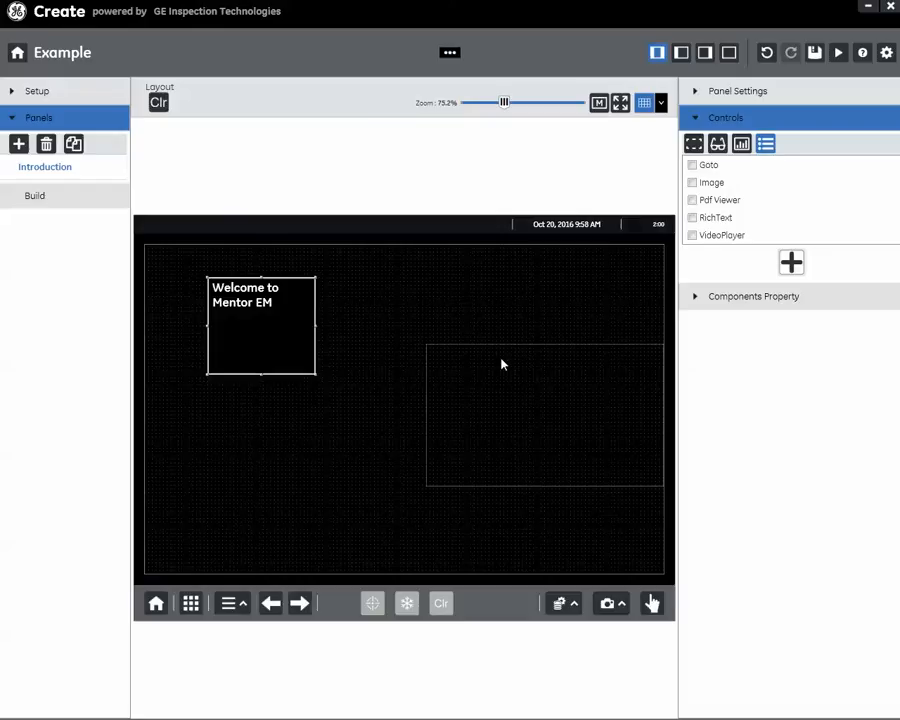
# Step: Import Airplane Rivet 004.jpg from the ApolloGo Pictures folder into the Image control and arrange it about 450 wide by 324 high at X 364, Y 49
pyautogui.rightClick(502, 364)
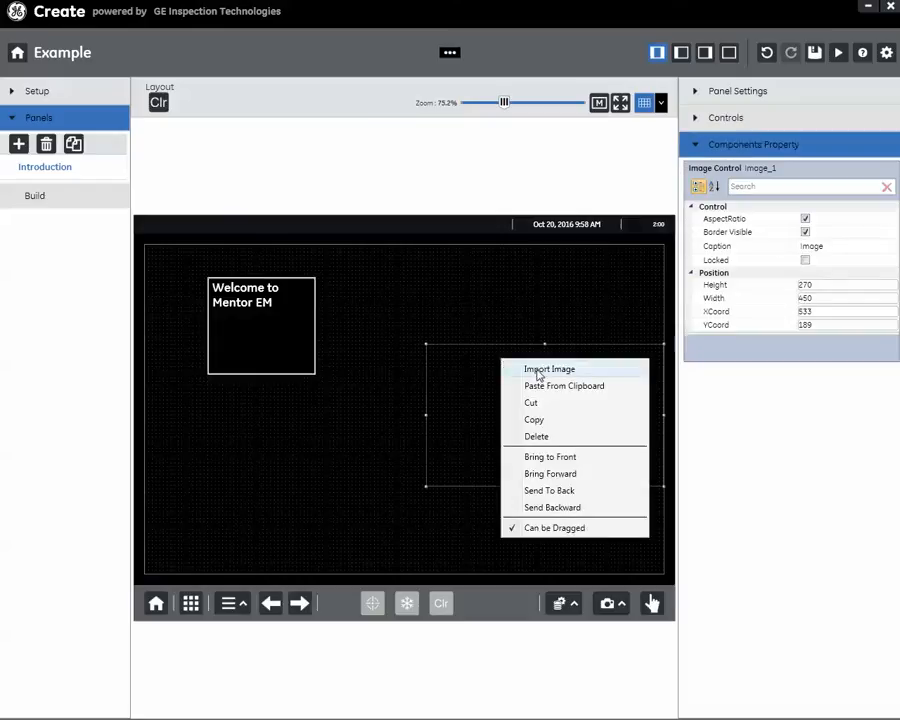
pyautogui.click(540, 370)
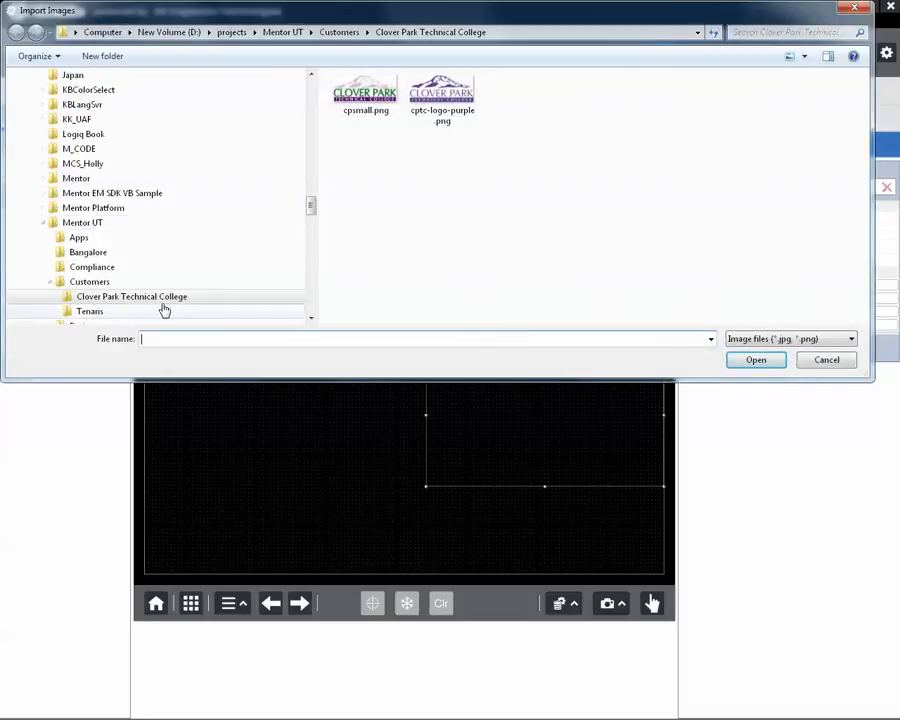
pyautogui.moveTo(311, 207); pyautogui.dragTo(311, 226)
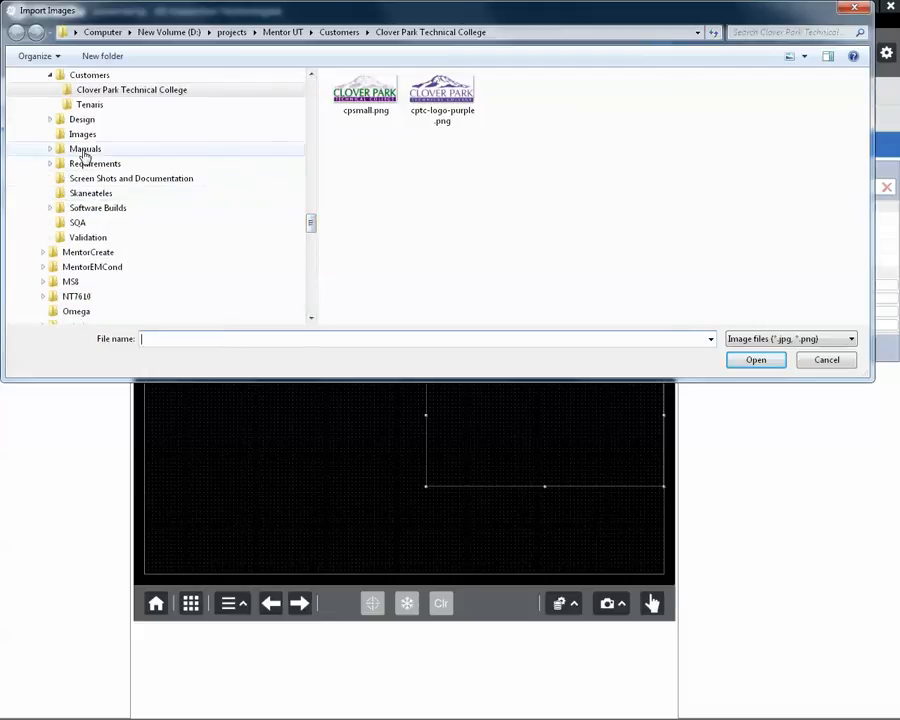
pyautogui.moveTo(311, 222); pyautogui.dragTo(308, 154)
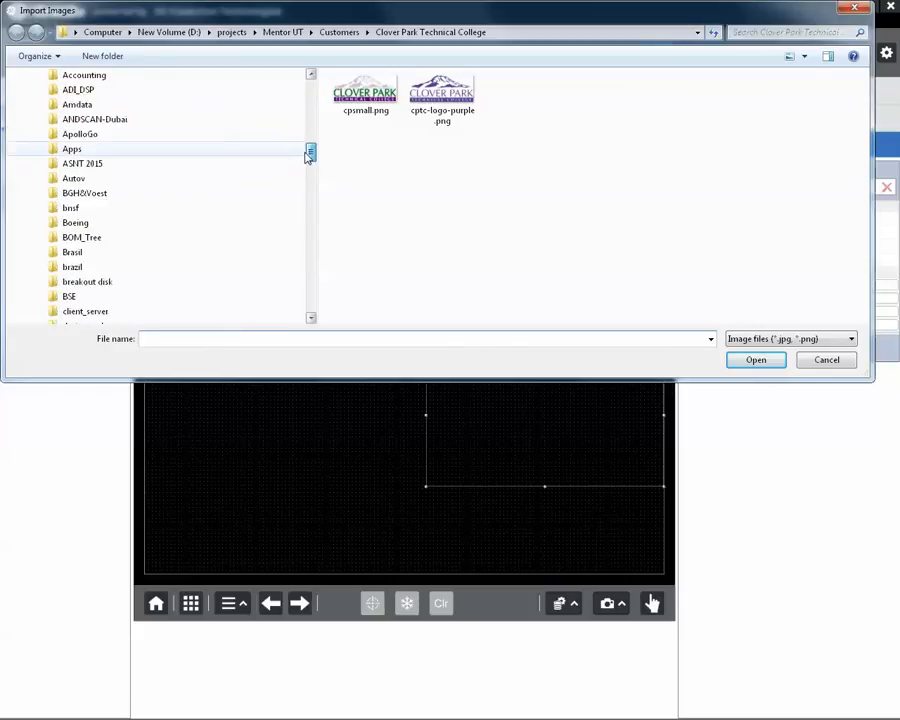
pyautogui.click(45, 135)
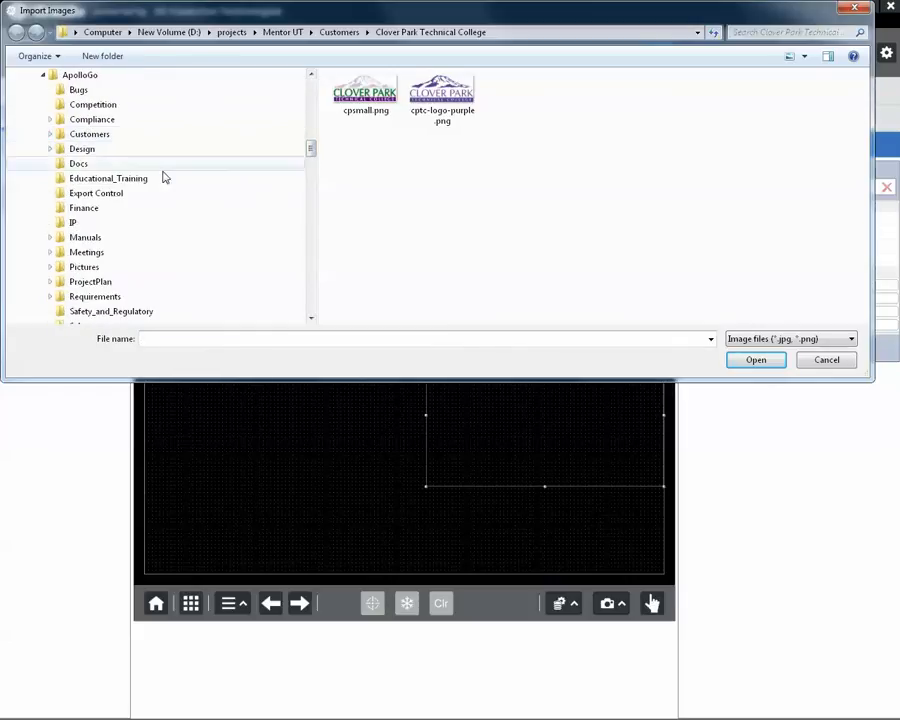
pyautogui.moveTo(310, 148)
pyautogui.mouseDown()
pyautogui.moveTo(310, 168)
pyautogui.moveTo(309, 156)
pyautogui.mouseUp()
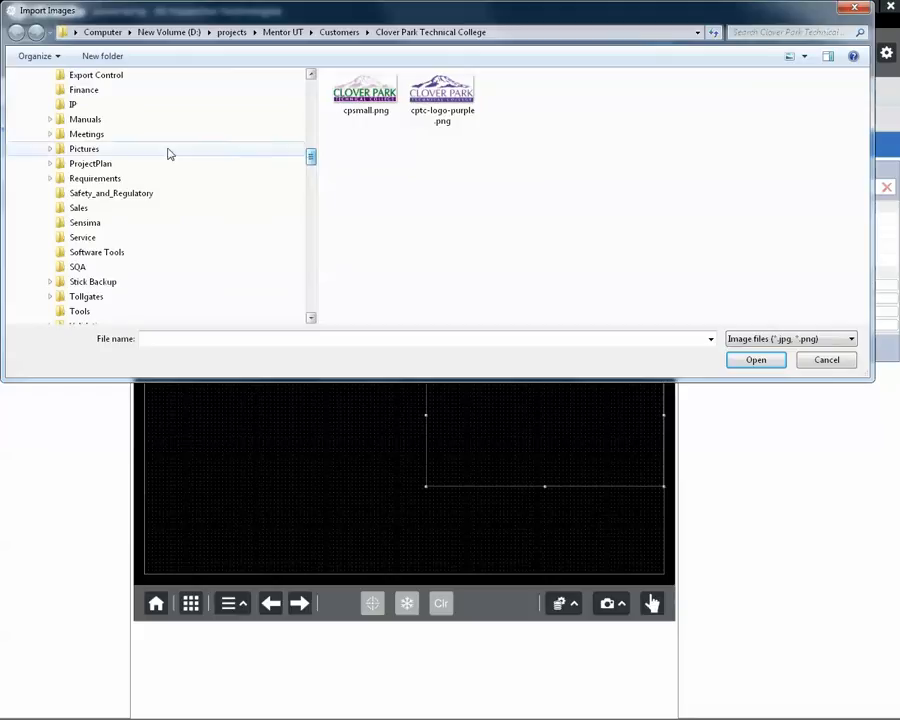
pyautogui.click(56, 148)
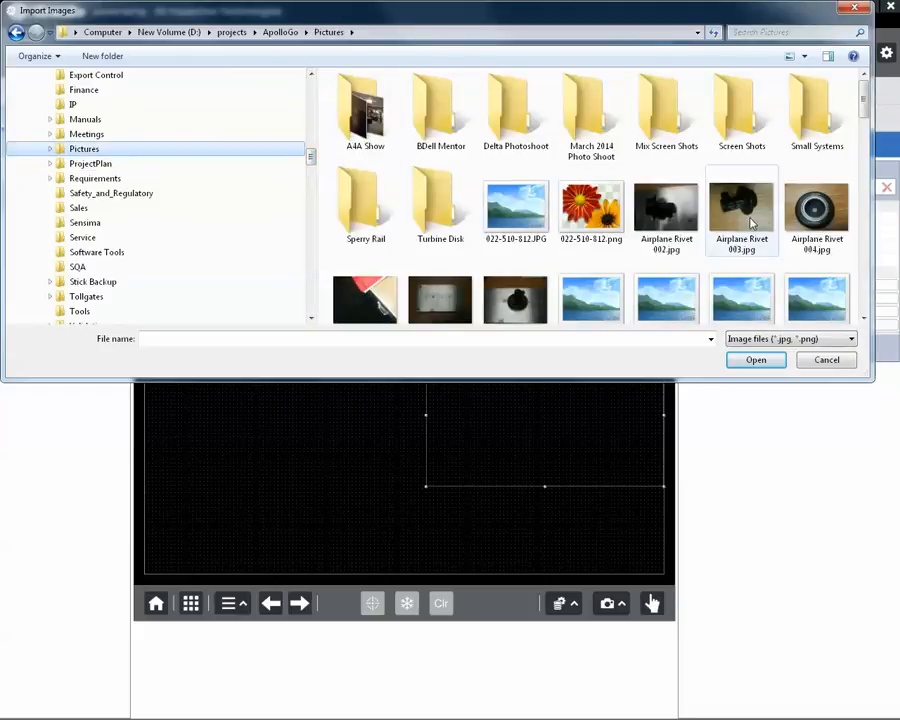
pyautogui.doubleClick(817, 218)
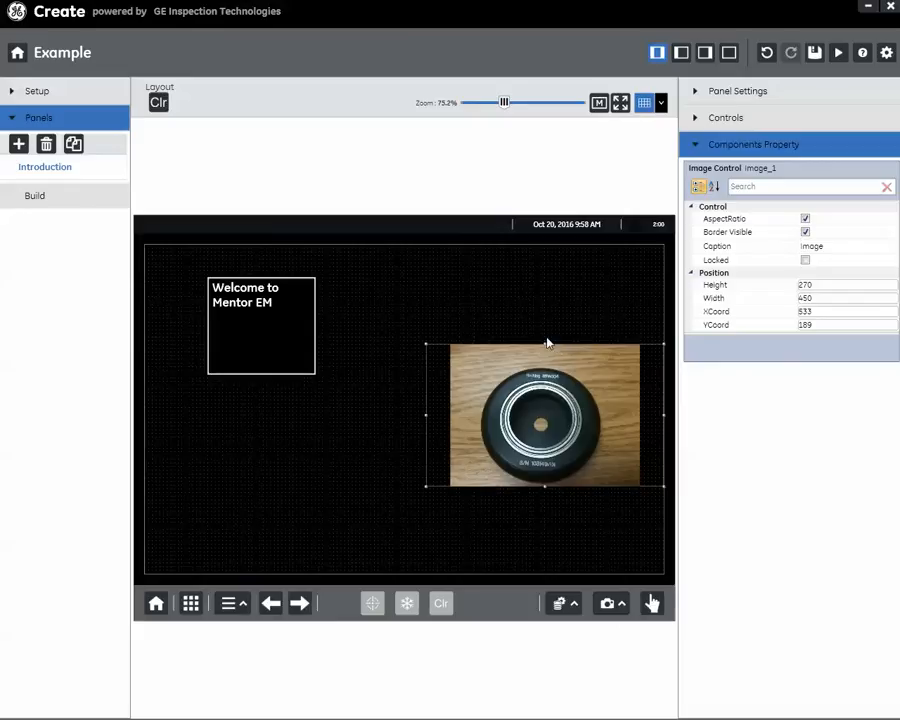
pyautogui.moveTo(545, 344); pyautogui.dragTo(510, 288)
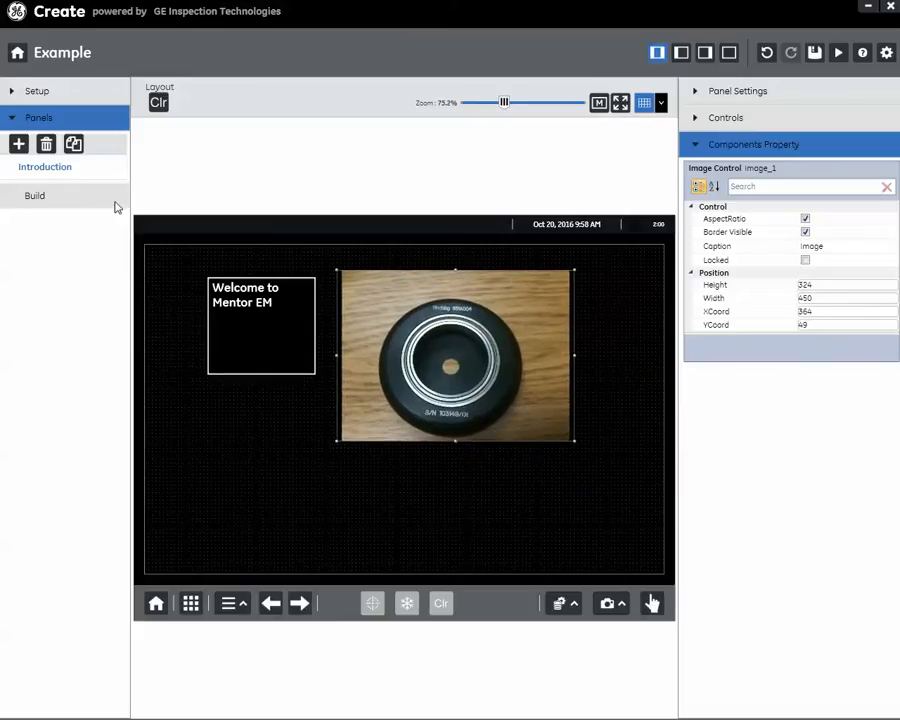
# Step: Add a second panel to the application and rename it Inspection
pyautogui.click(18, 146)
pyautogui.doubleClick(43, 199)
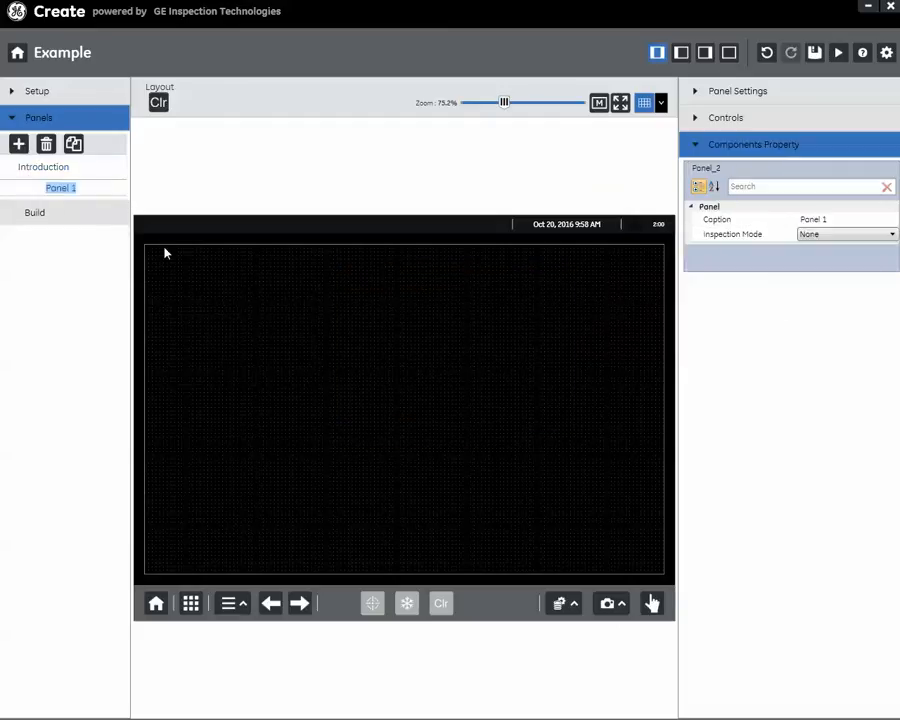
pyautogui.write('Inspection')
pyautogui.press('Return')
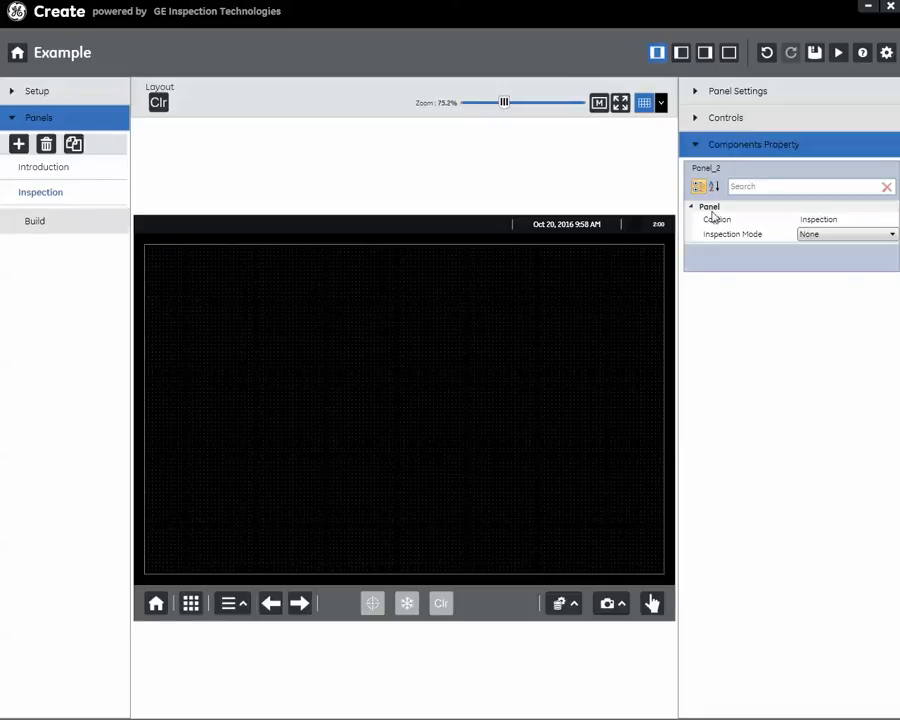
# Step: Add a Lissajous data view to the Inspection panel, trying the name Sample 1 first and naming it Sample
pyautogui.click(694, 118)
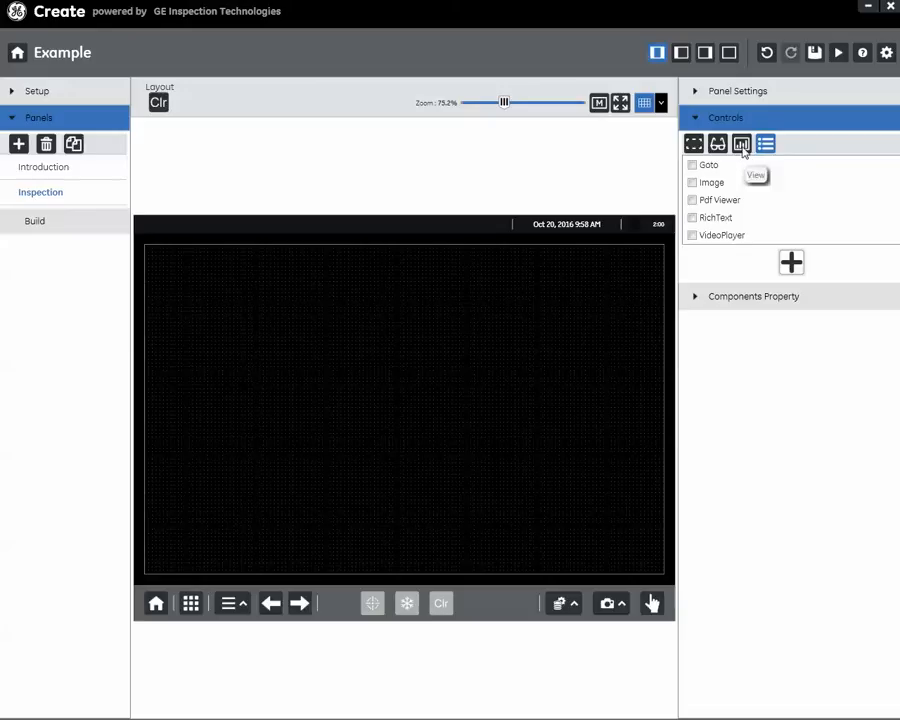
pyautogui.click(742, 147)
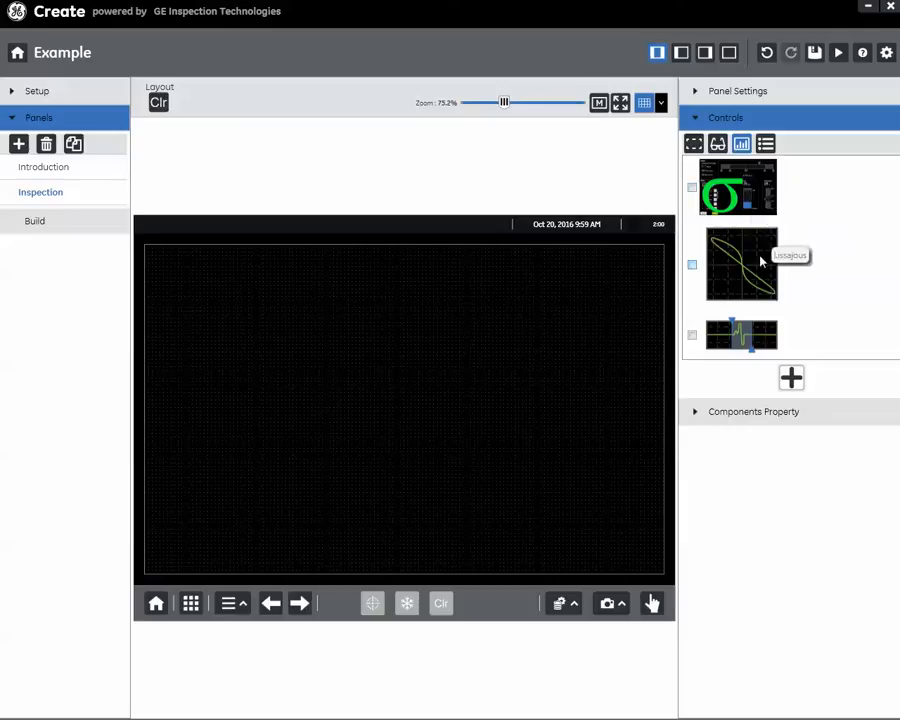
pyautogui.moveTo(760, 240); pyautogui.dragTo(443, 351)
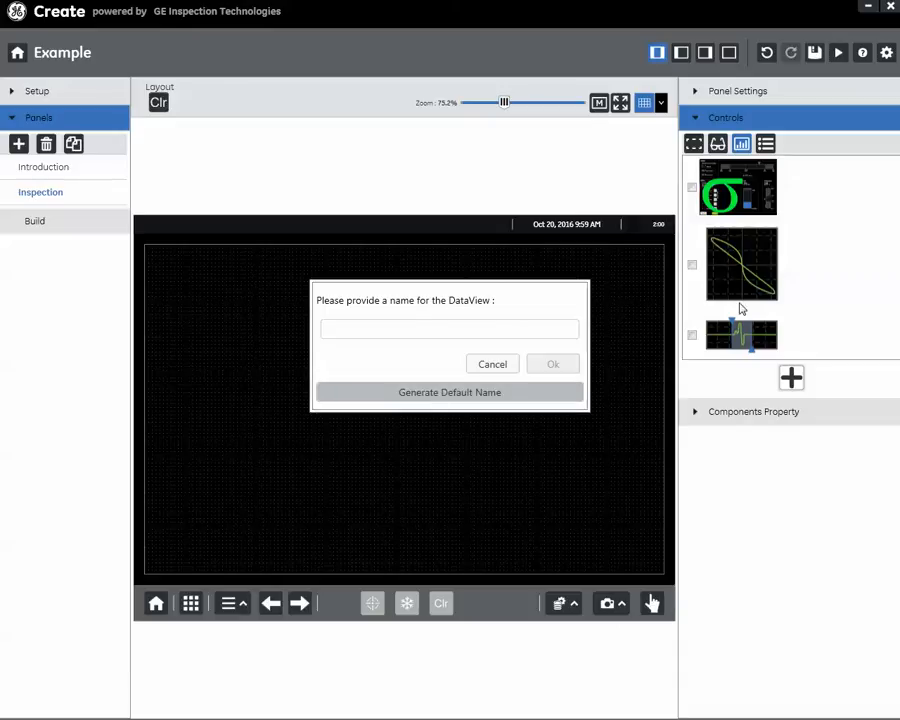
pyautogui.click(378, 337)
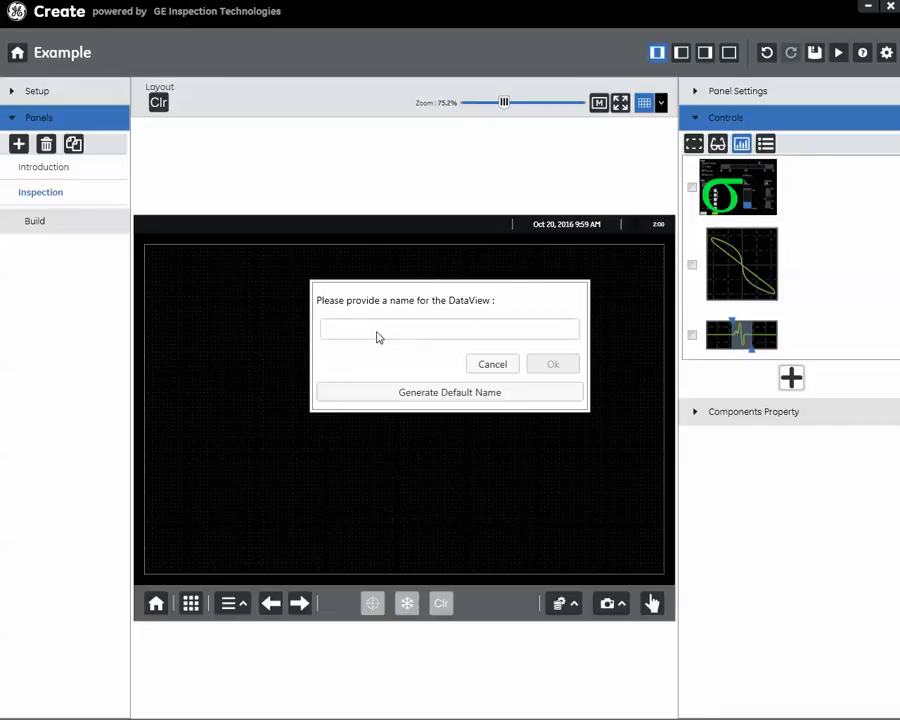
pyautogui.write('Sample 1')
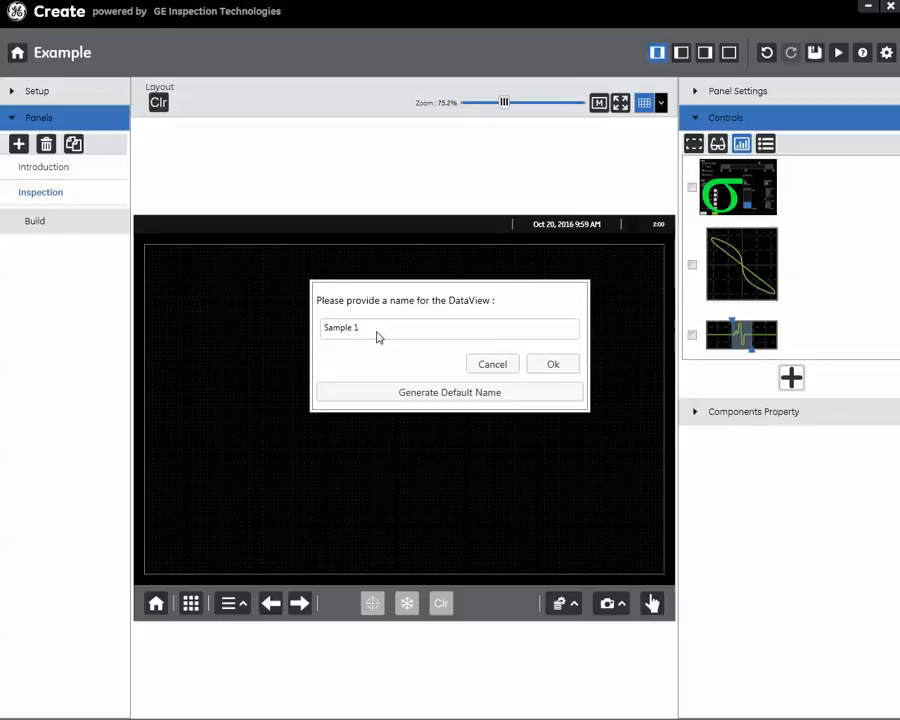
pyautogui.click(564, 367)
pyautogui.click(588, 377)
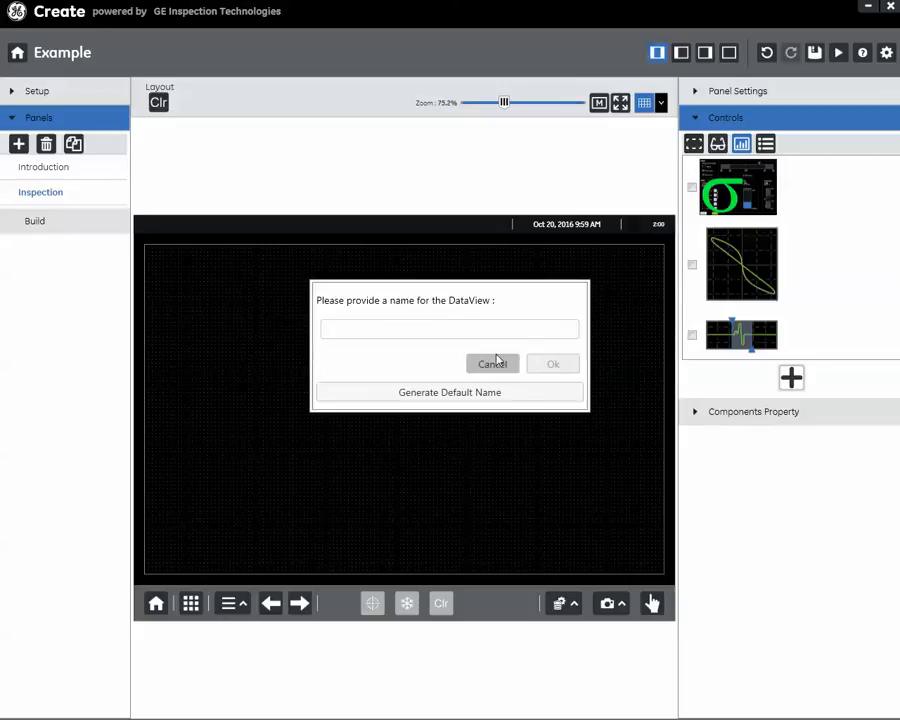
pyautogui.write('Sample')
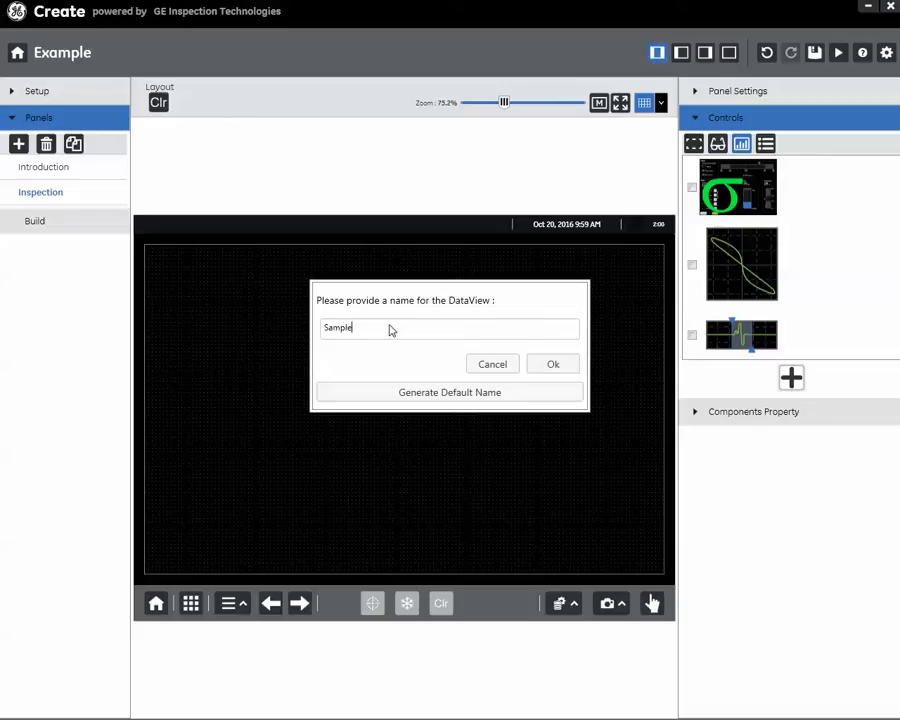
pyautogui.click(553, 364)
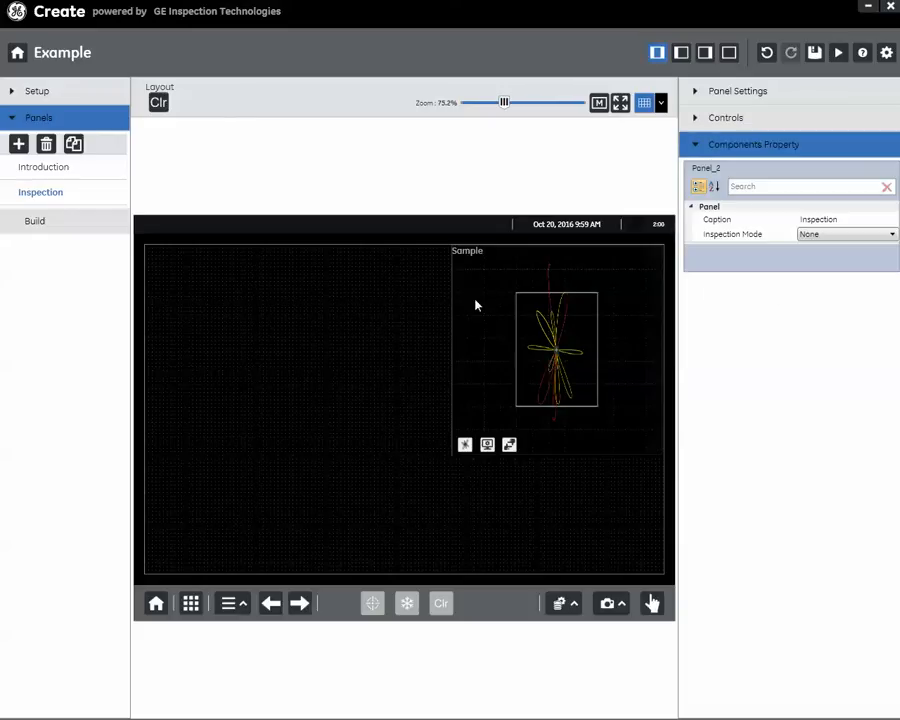
# Step: Enlarge the Sample Lissajous view to about 450 wide by 422 high and position it at about X 189, Y 35
pyautogui.moveTo(476, 303); pyautogui.dragTo(163, 299)
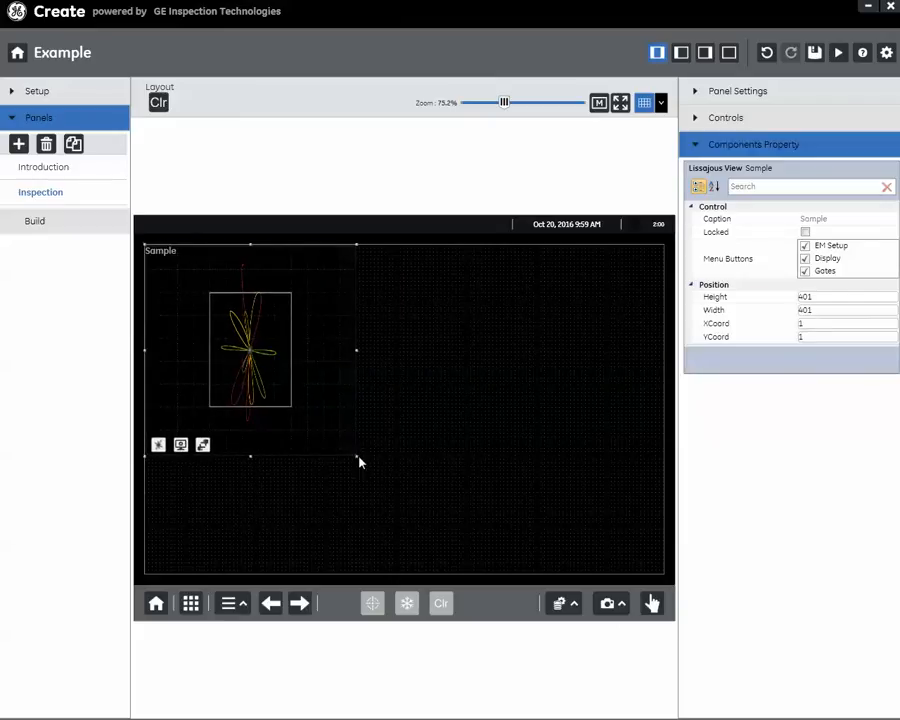
pyautogui.moveTo(356, 456); pyautogui.dragTo(459, 502)
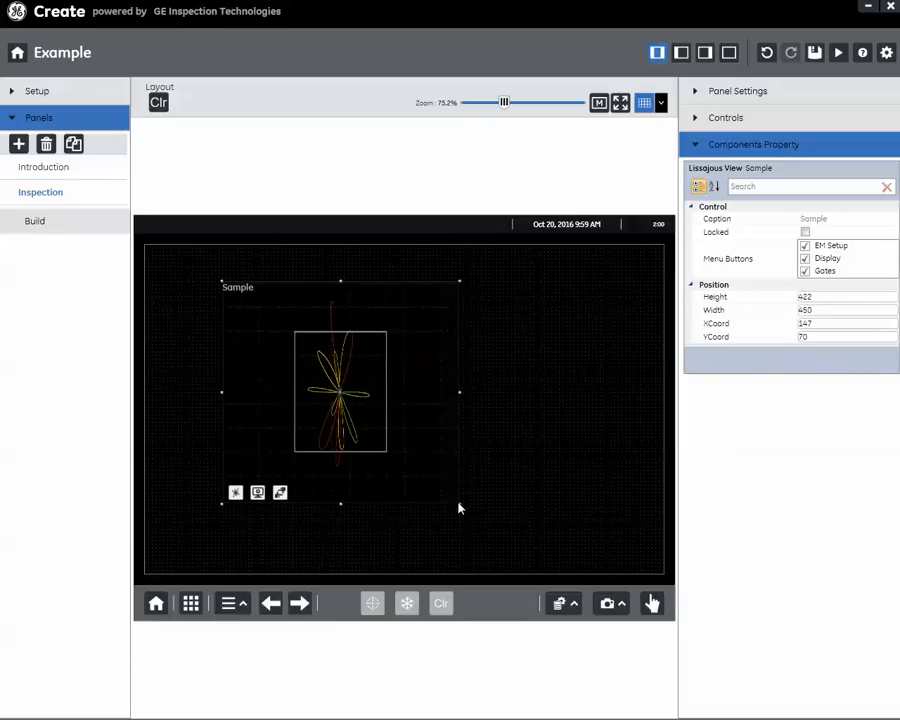
pyautogui.moveTo(416, 457); pyautogui.dragTo(395, 421)
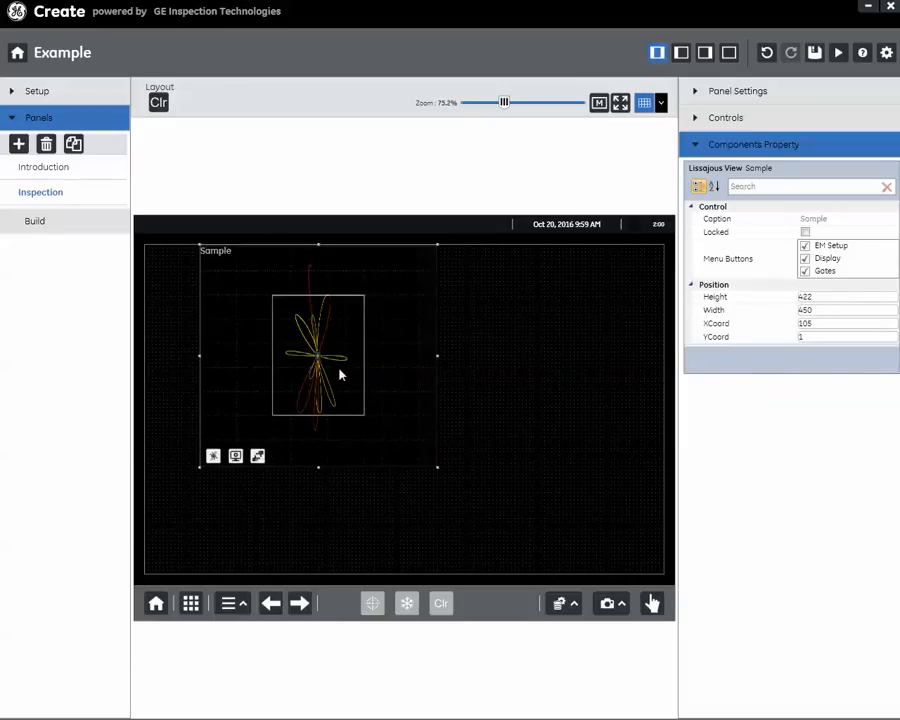
pyautogui.moveTo(228, 367); pyautogui.dragTo(271, 381)
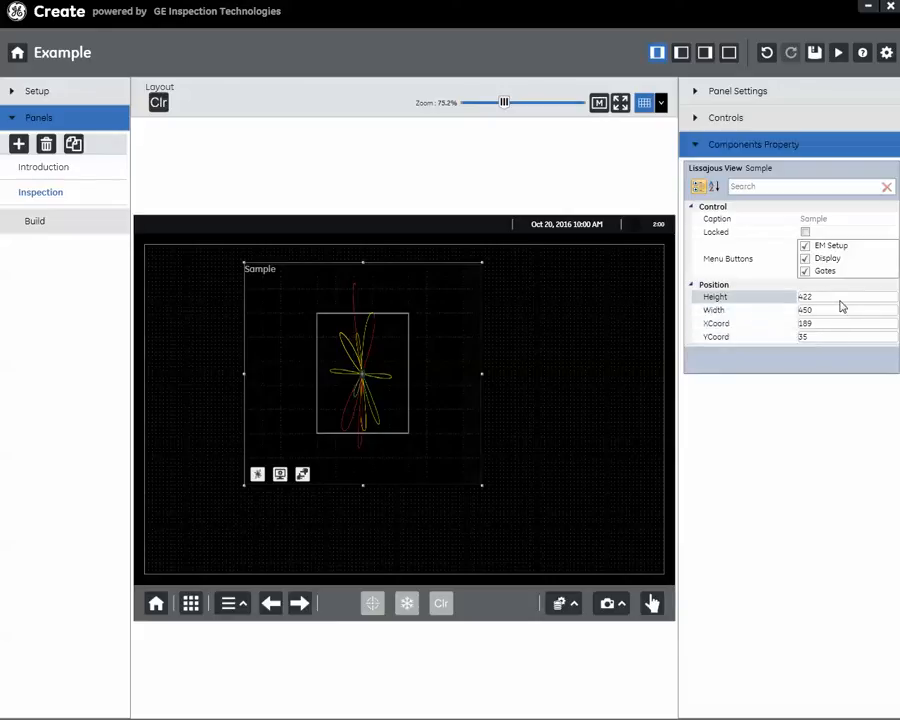
# Step: Look over the Gates settings of the Sample Lissajous view and close them again
pyautogui.click(302, 476)
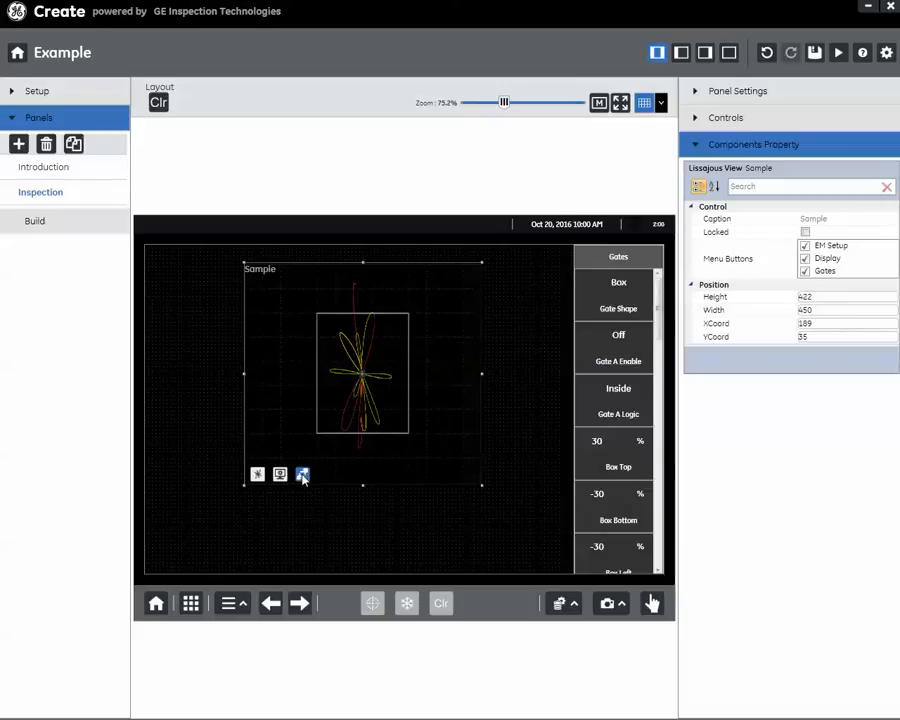
pyautogui.click(302, 476)
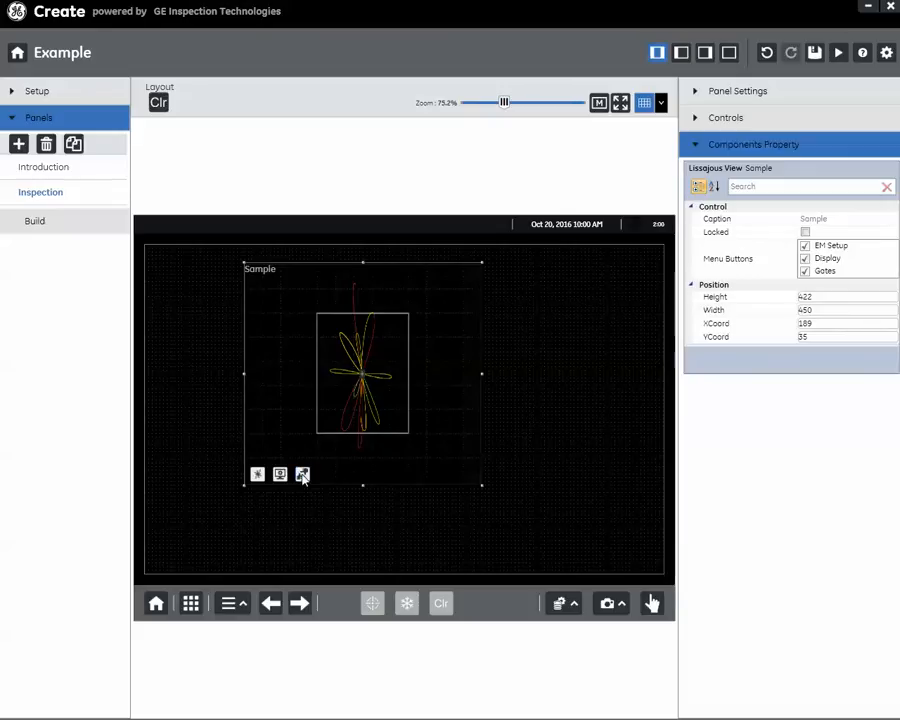
# Step: Try removing and restoring the Gates menu button of the Sample view, and move the view to about X 119, Y 7
pyautogui.click(805, 272)
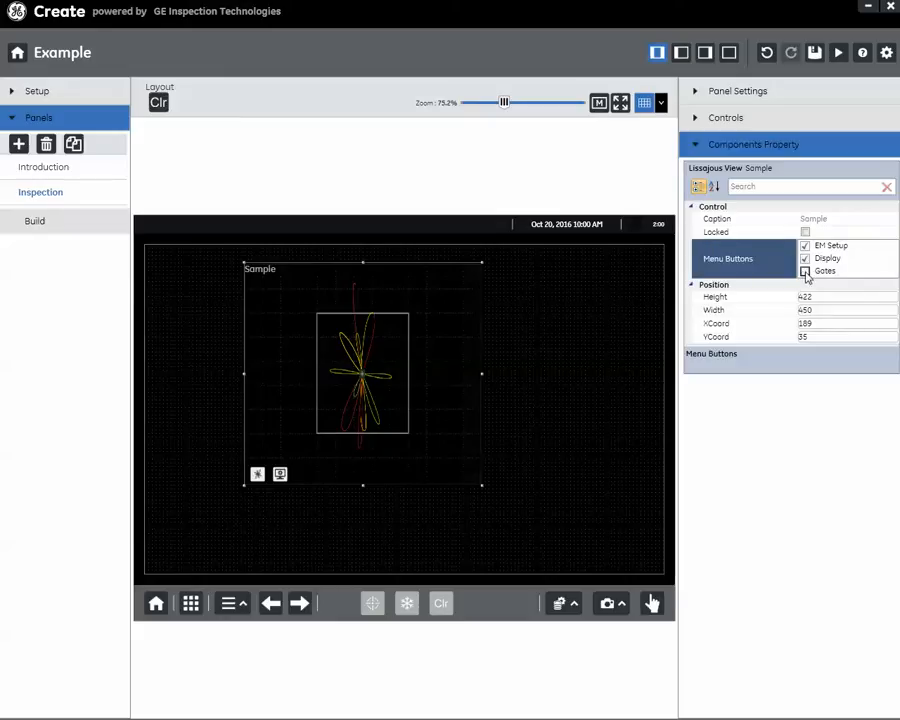
pyautogui.click(805, 271)
pyautogui.moveTo(446, 460); pyautogui.dragTo(403, 444)
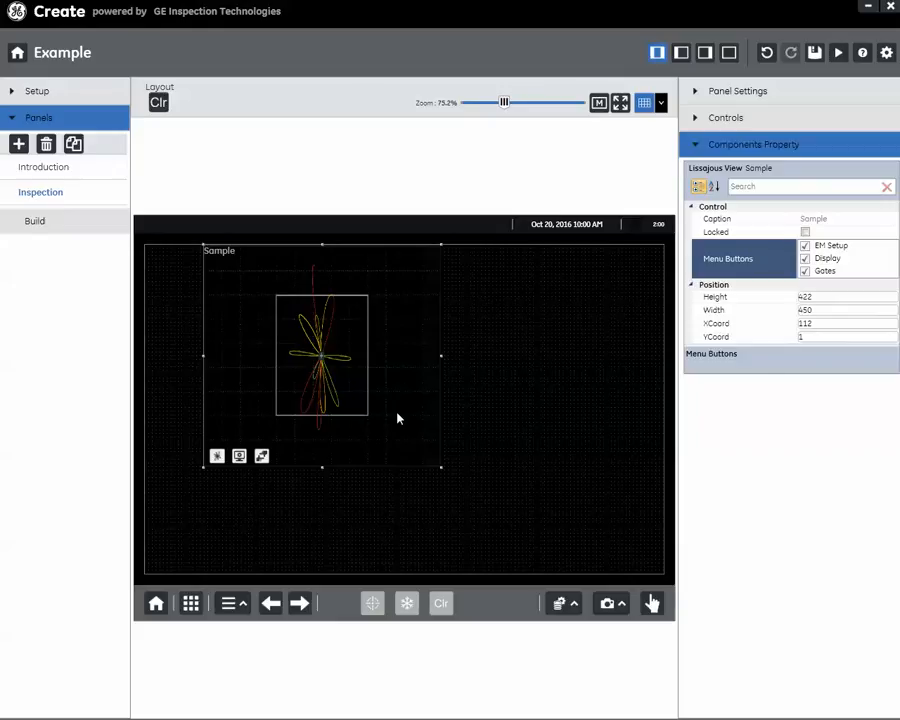
pyautogui.moveTo(411, 400)
pyautogui.mouseDown()
pyautogui.moveTo(414, 414)
pyautogui.moveTo(414, 400)
pyautogui.mouseUp()
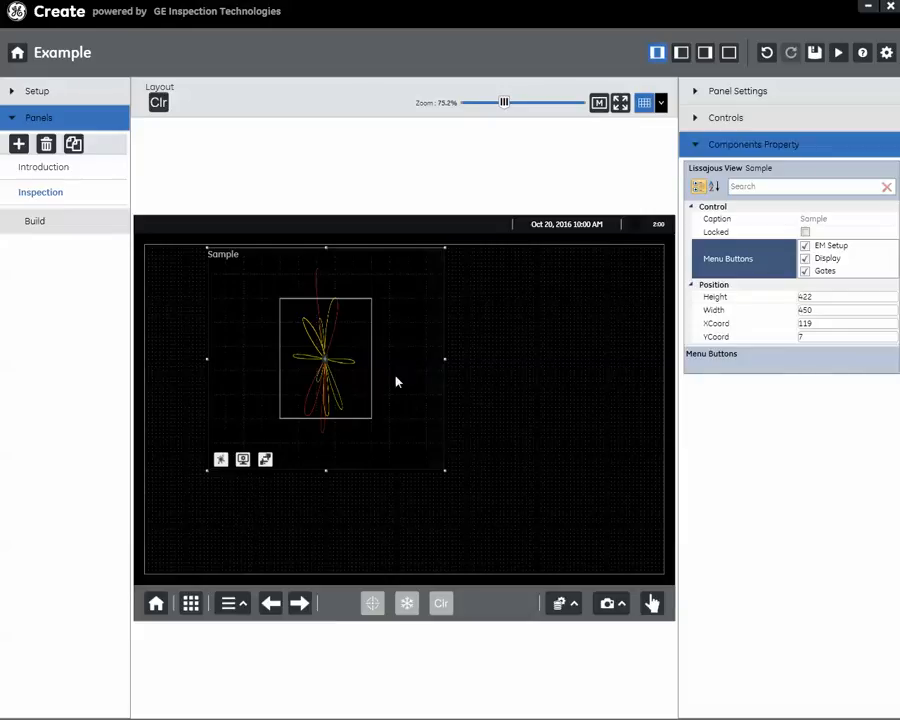
# Step: Try the Locked setting on the Sample view, leave it unlocked, and move the view to about X 70, Y 1
pyautogui.click(804, 233)
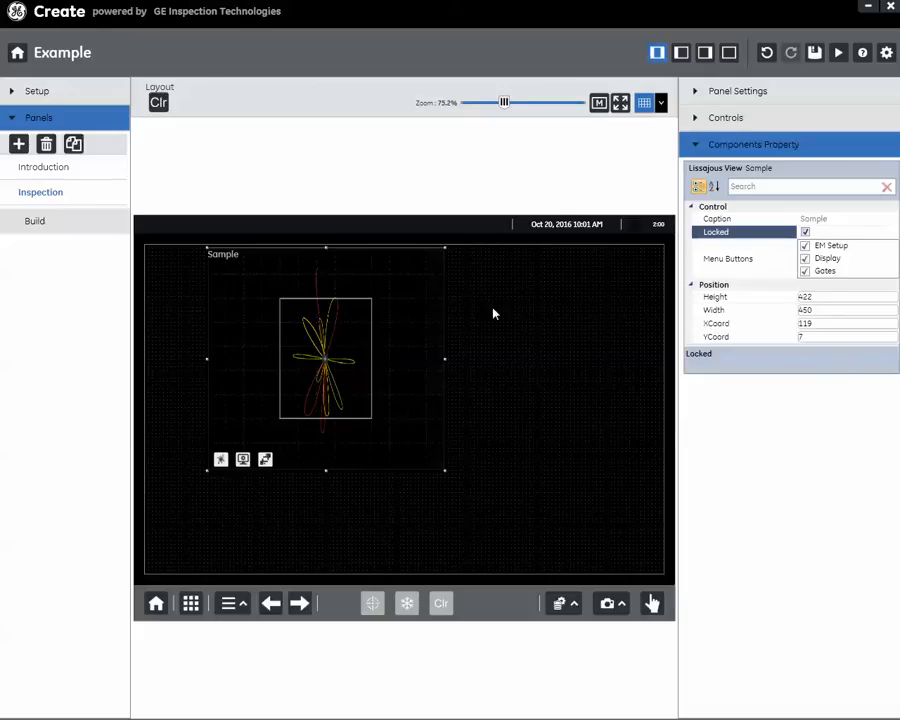
pyautogui.click(806, 233)
pyautogui.click(806, 233)
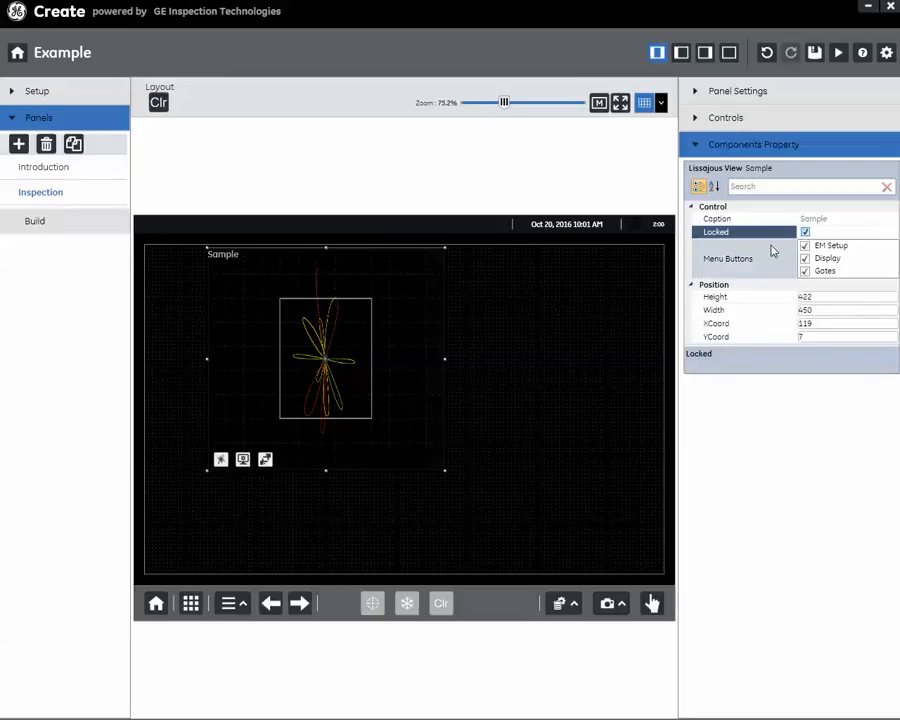
pyautogui.click(806, 233)
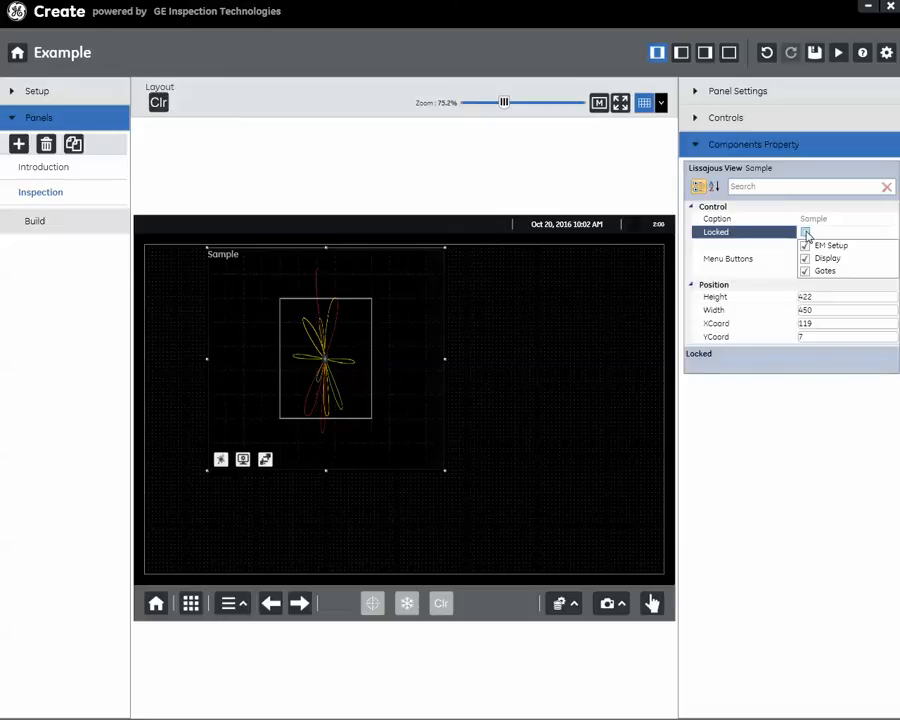
pyautogui.click(805, 232)
pyautogui.click(805, 232)
pyautogui.moveTo(394, 376); pyautogui.dragTo(370, 370)
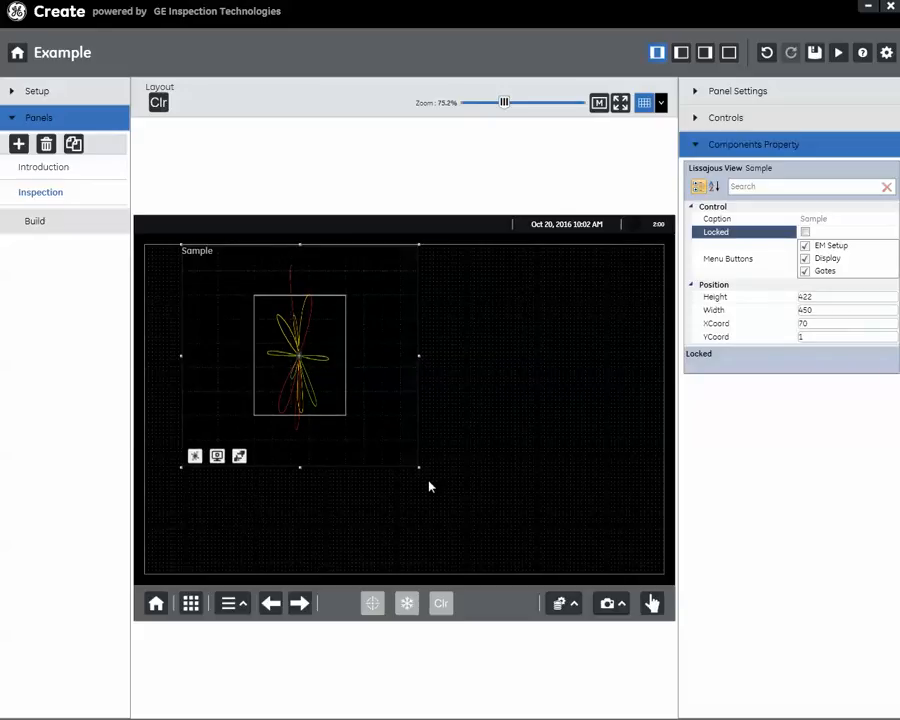
# Step: Open the Sample view's EM Setup menu and try hiding and restoring its Sample Rate and Channel Enabled items
pyautogui.click(195, 457)
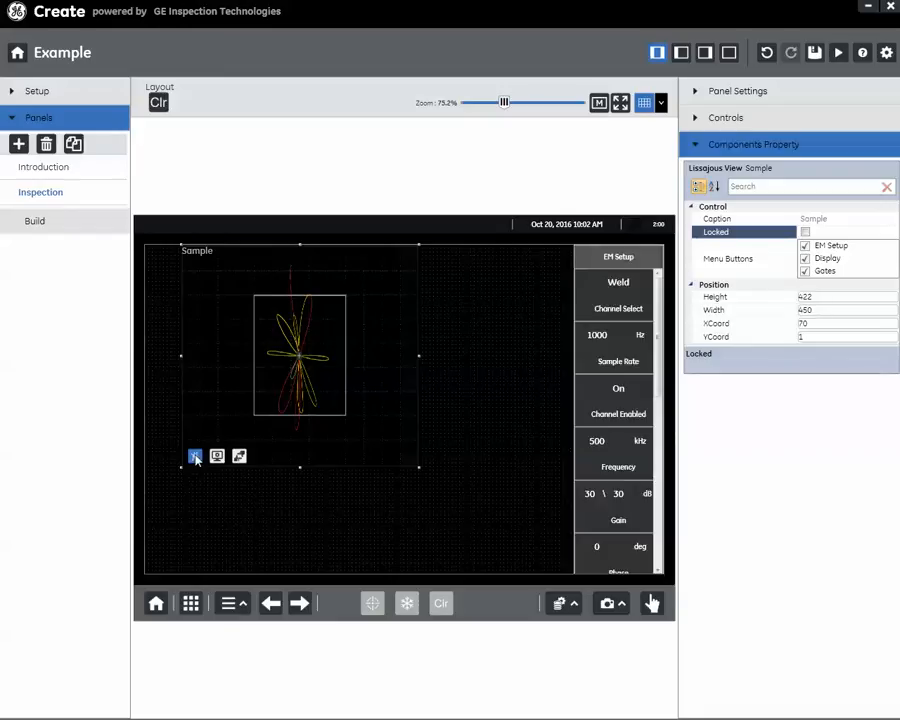
pyautogui.click(659, 328)
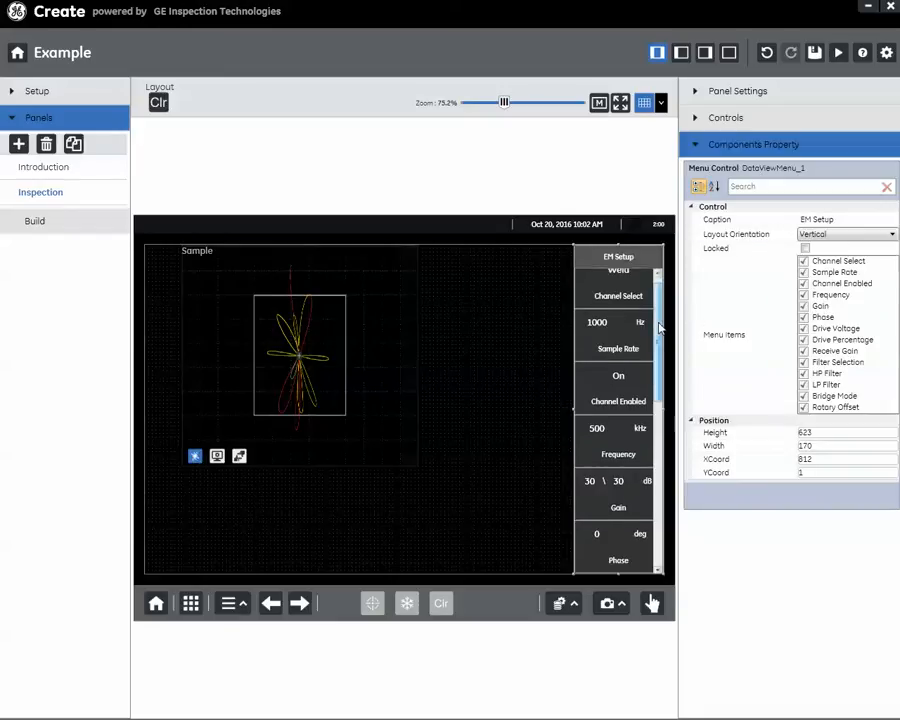
pyautogui.scroll(1, 659, 328)
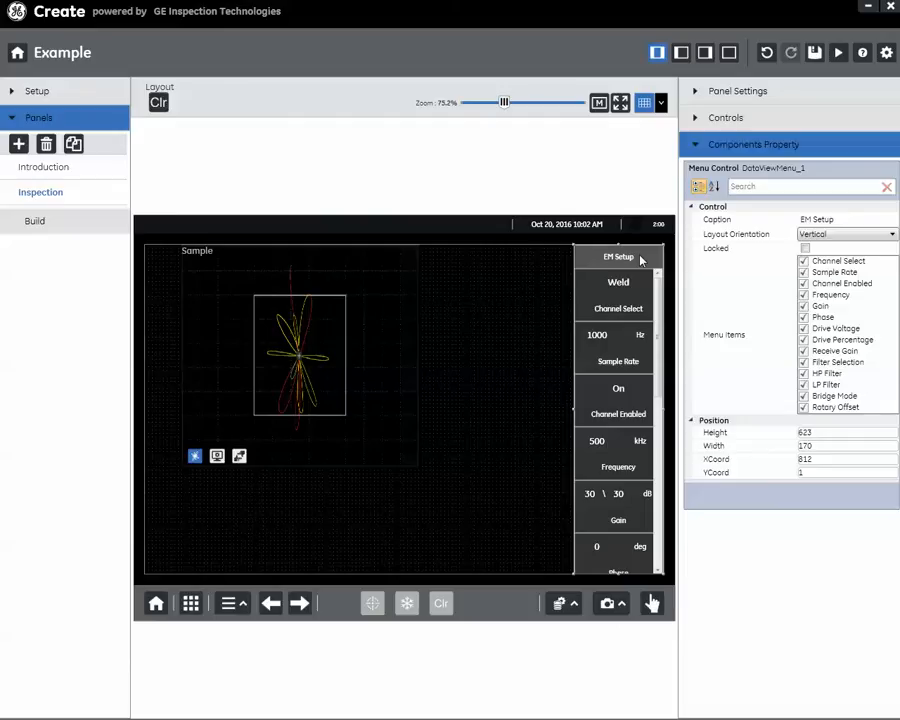
pyautogui.click(840, 265)
pyautogui.click(842, 275)
pyautogui.click(804, 273)
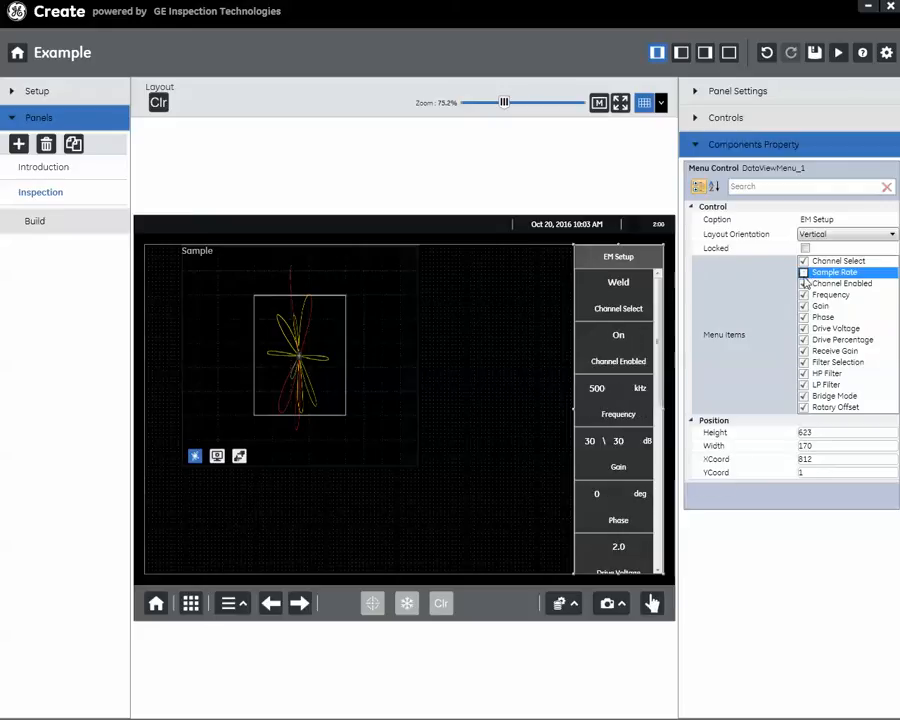
pyautogui.click(803, 284)
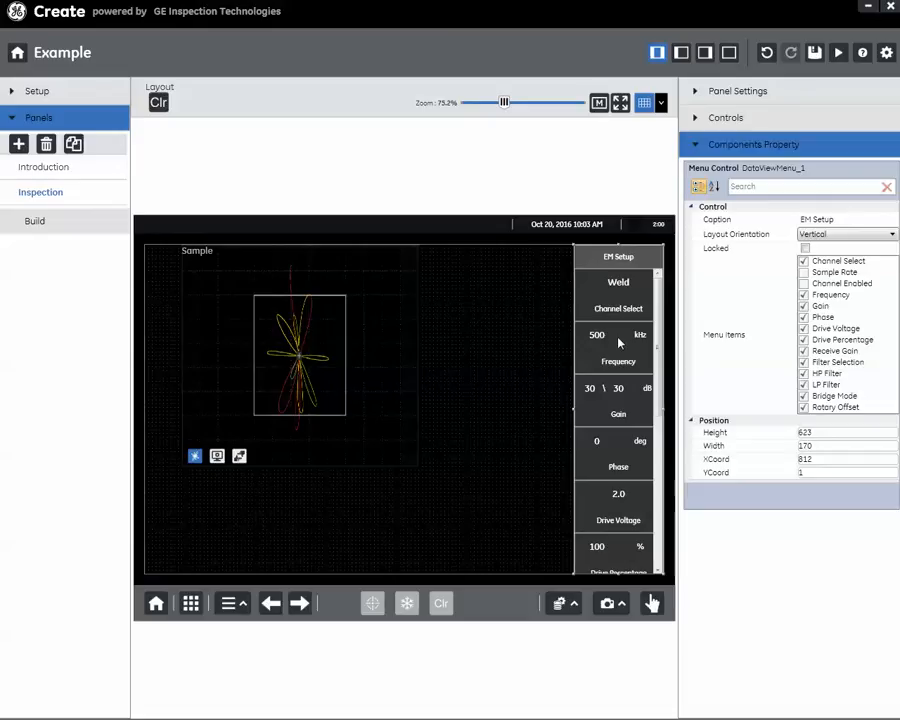
pyautogui.click(803, 284)
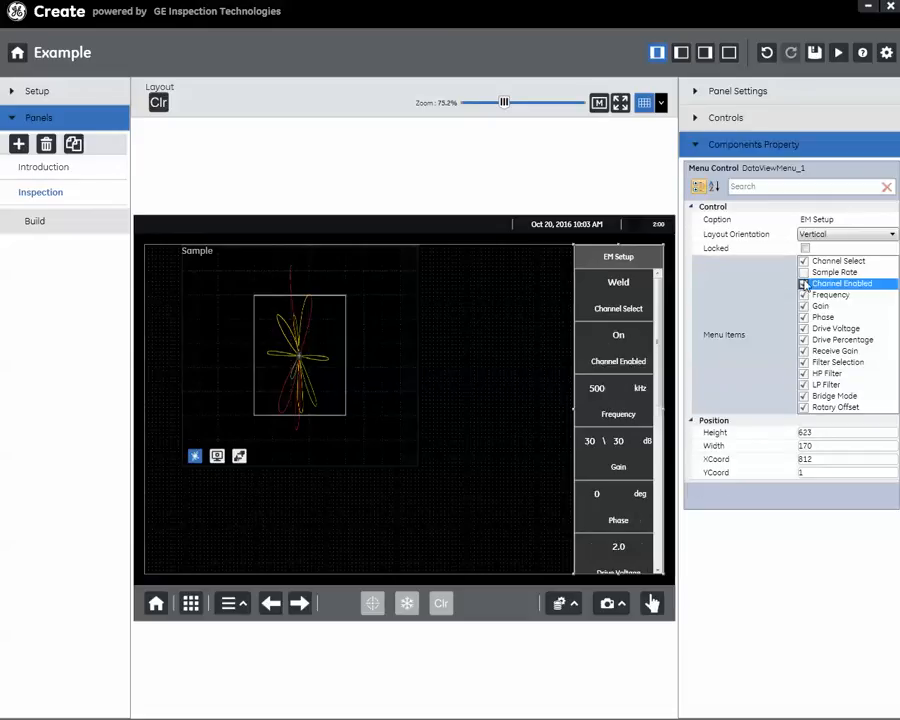
pyautogui.click(803, 272)
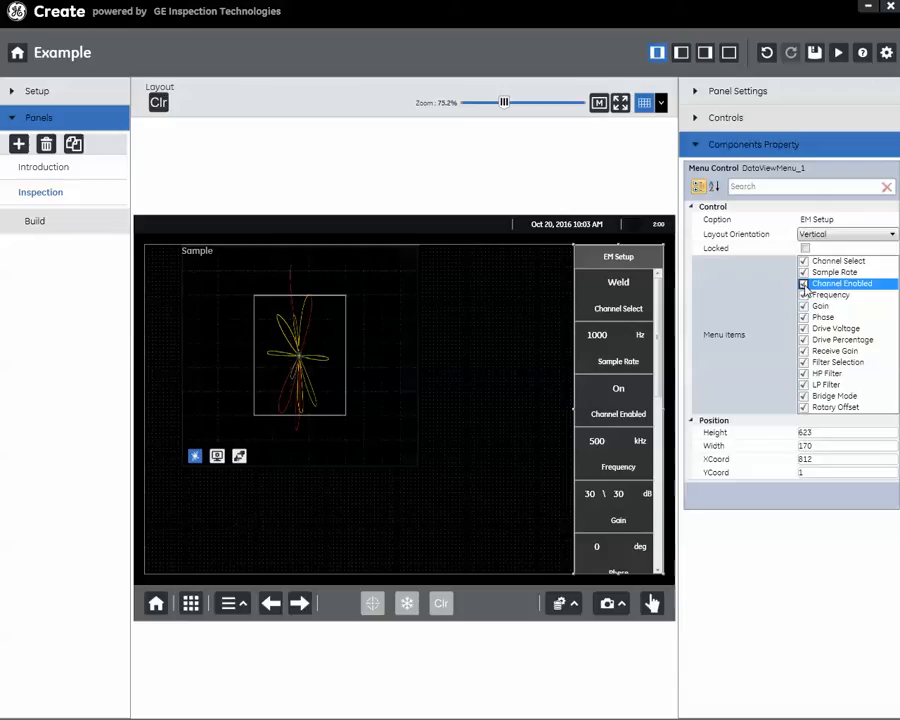
# Step: Add the Acquisition State parameter to the end of the EM Setup menu
pyautogui.click(697, 119)
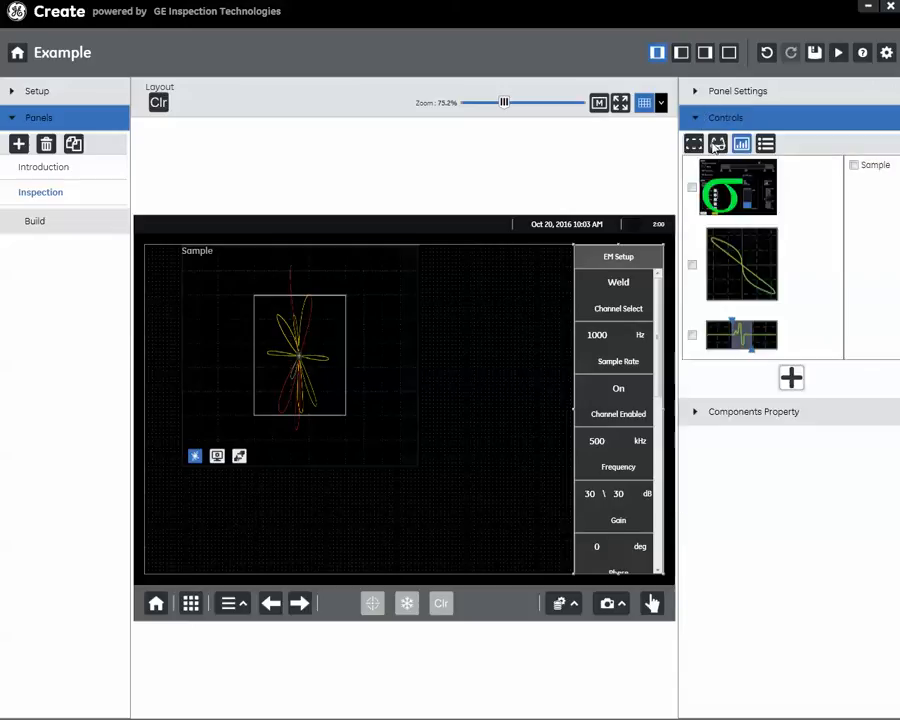
pyautogui.click(692, 145)
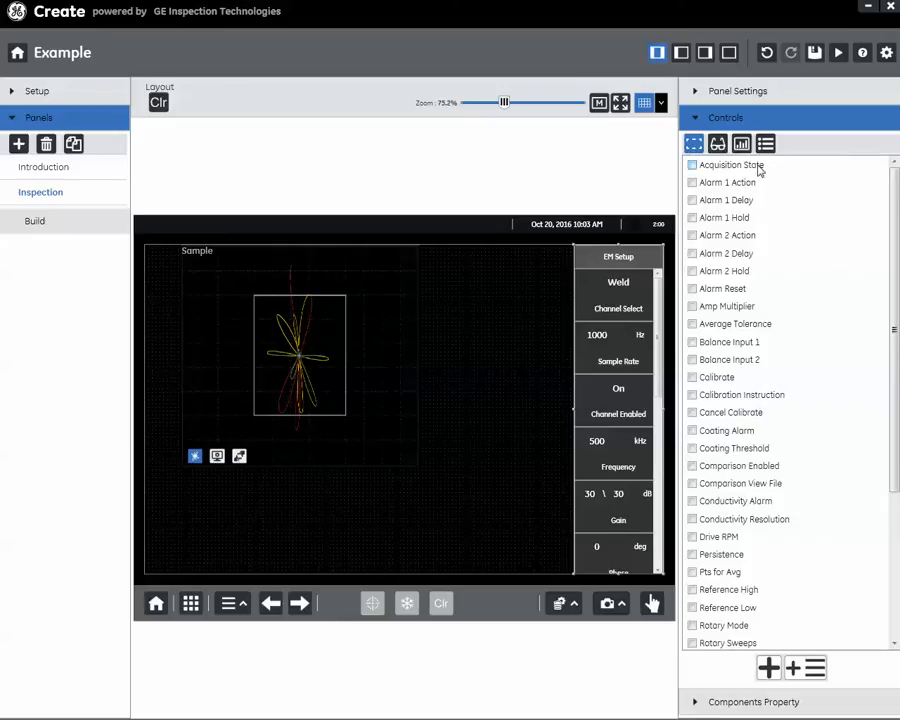
pyautogui.moveTo(758, 165); pyautogui.dragTo(637, 256)
pyautogui.moveTo(659, 296); pyautogui.dragTo(663, 503)
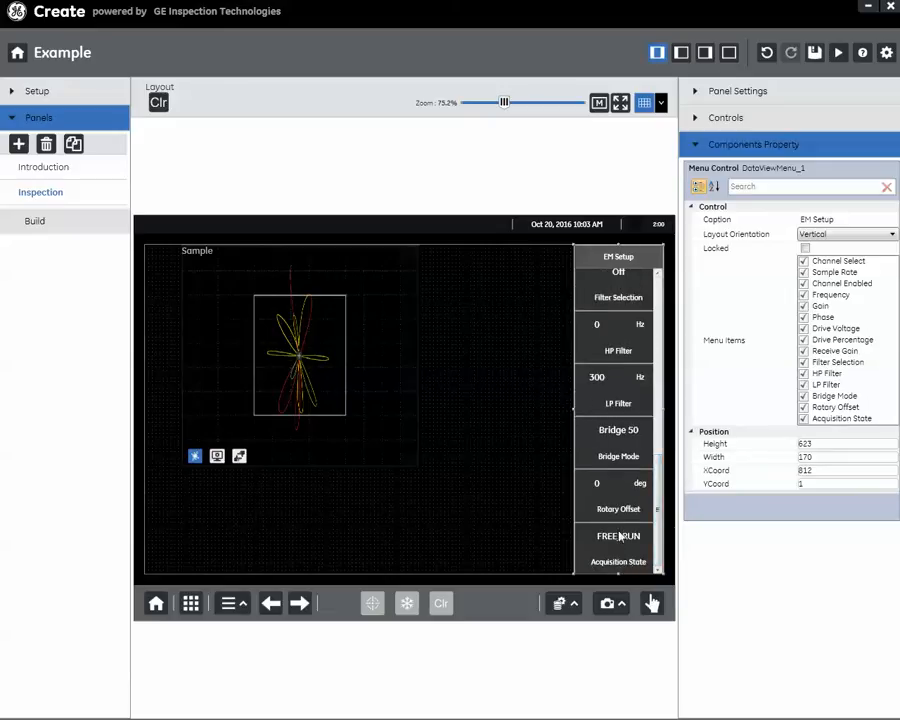
# Step: Delete the Acquisition State item from the EM Setup menu
pyautogui.click(619, 552)
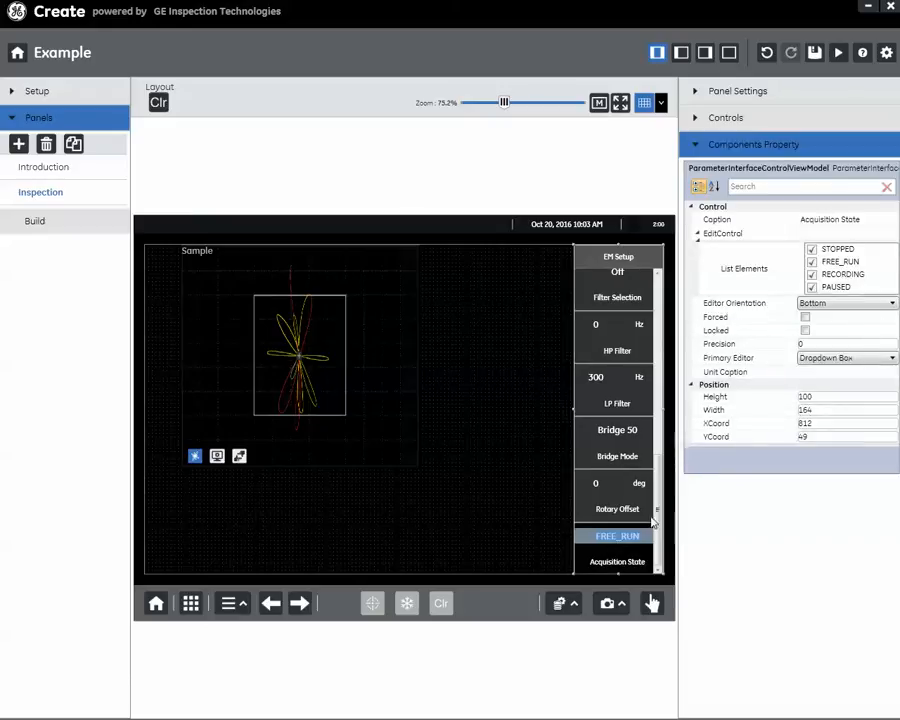
pyautogui.rightClick(615, 554)
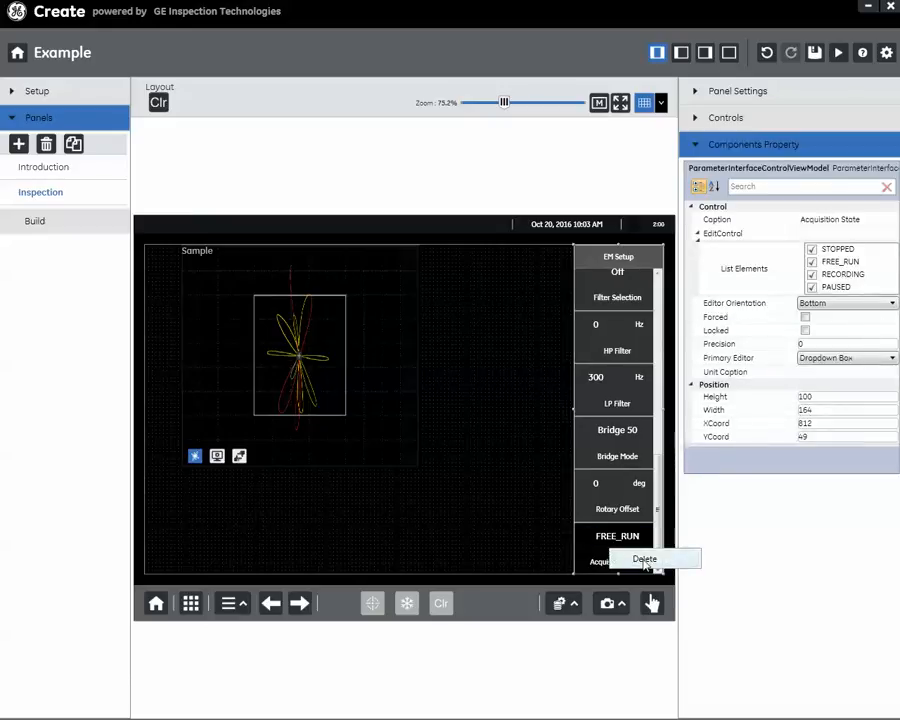
pyautogui.click(638, 561)
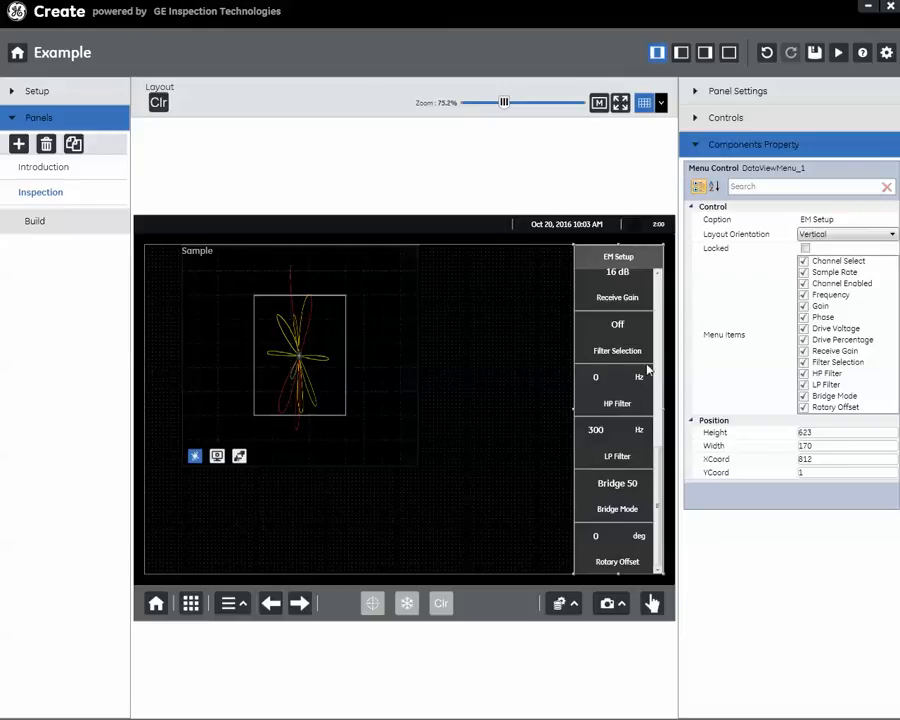
pyautogui.moveTo(663, 430); pyautogui.dragTo(673, 273)
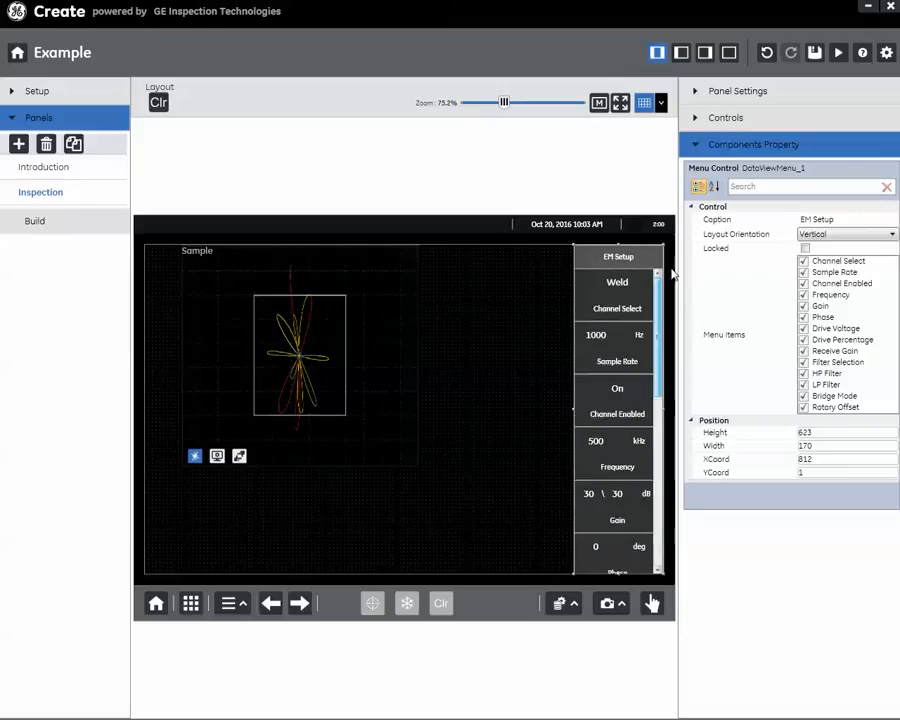
# Step: Check the Sample Rate item's properties, and hide and restore Sample Rate and Channel Enabled in the EM Setup menu once more
pyautogui.click(628, 356)
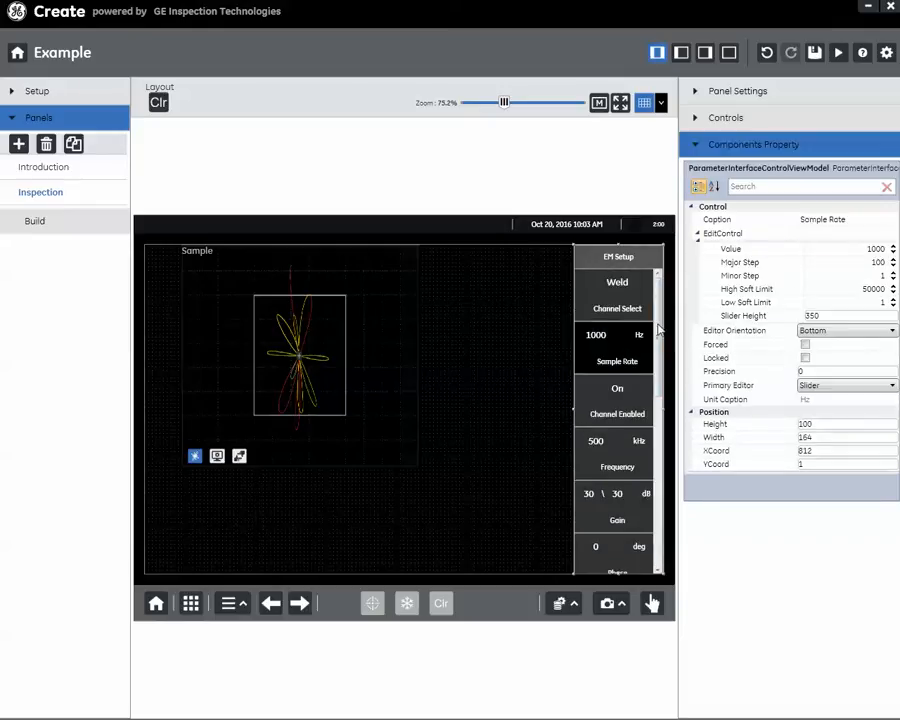
pyautogui.click(612, 256)
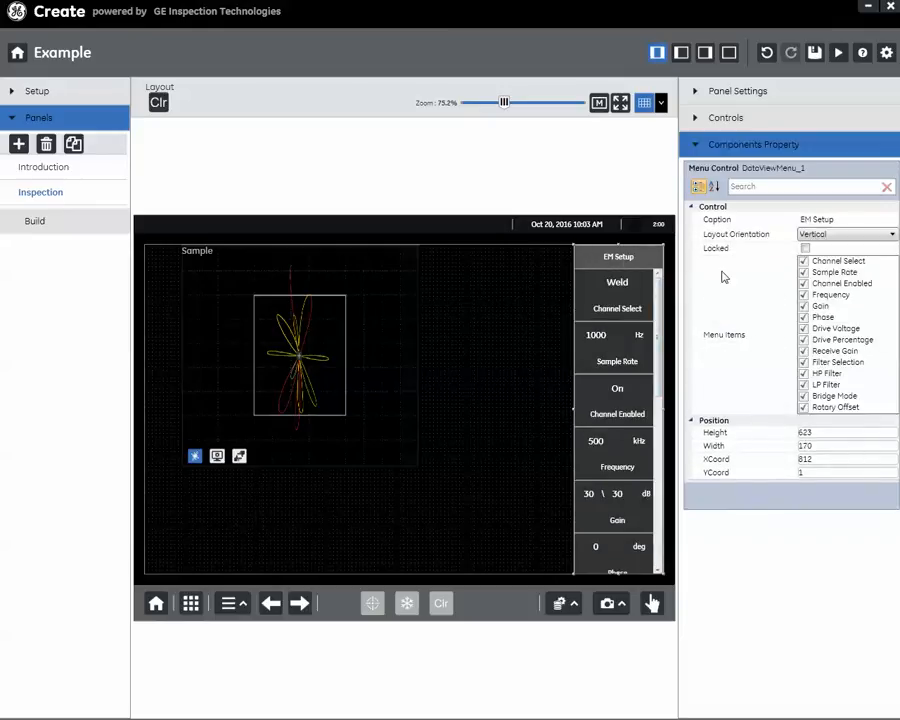
pyautogui.click(803, 272)
pyautogui.click(803, 284)
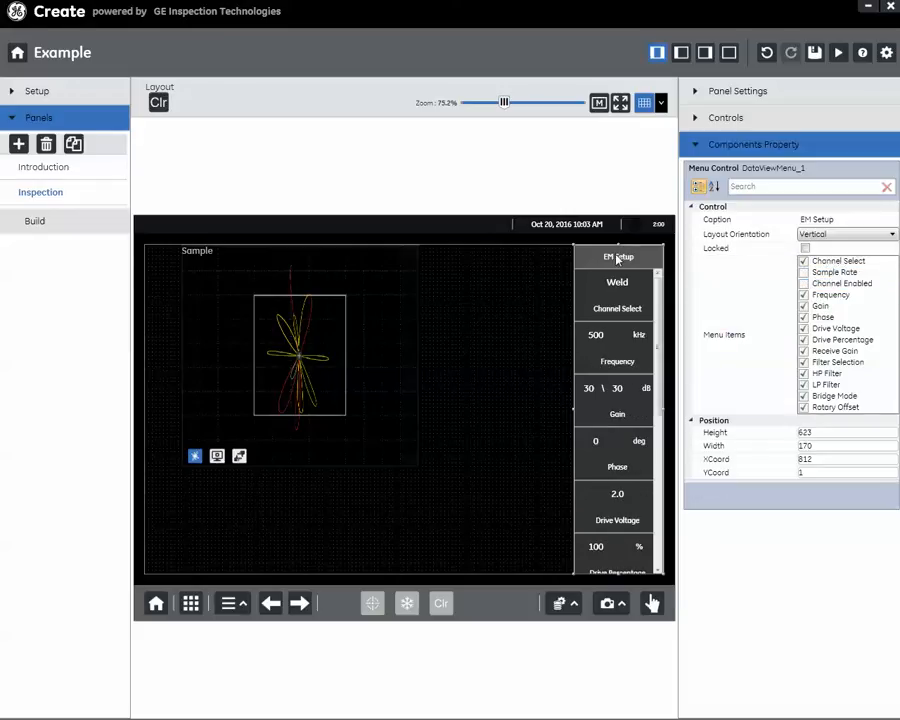
pyautogui.click(803, 283)
pyautogui.click(803, 273)
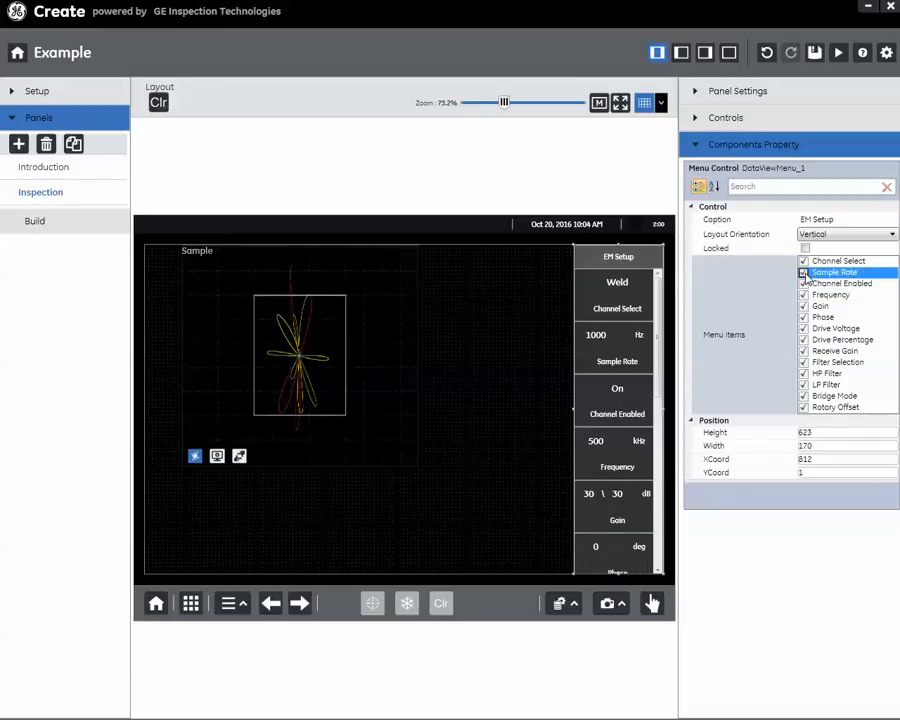
# Step: Try locking and unlocking the Channel Select item, and close the Sample view's EM Setup menu
pyautogui.click(623, 308)
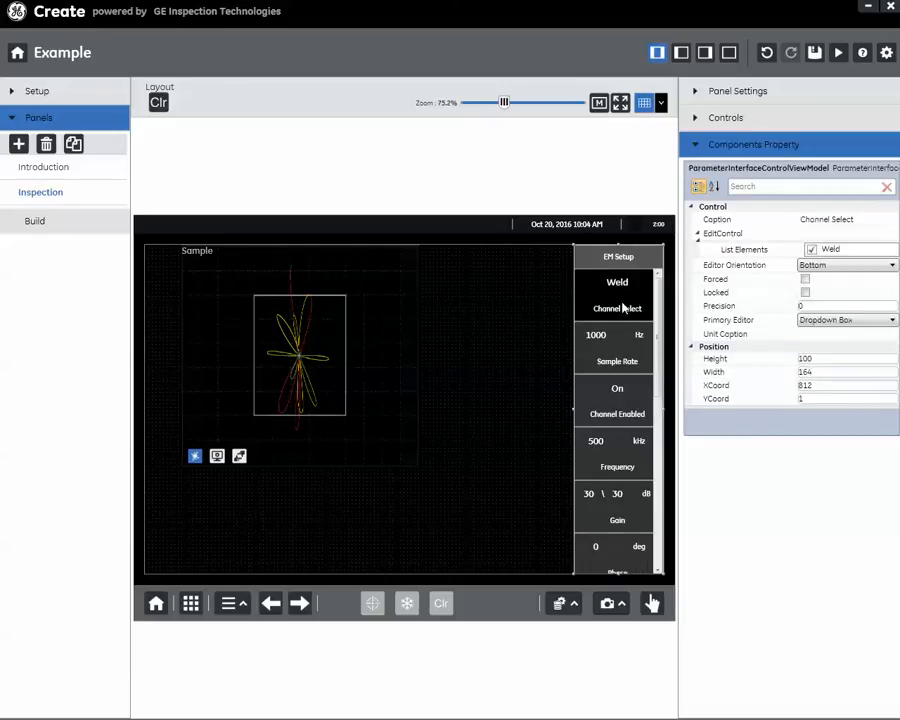
pyautogui.click(805, 293)
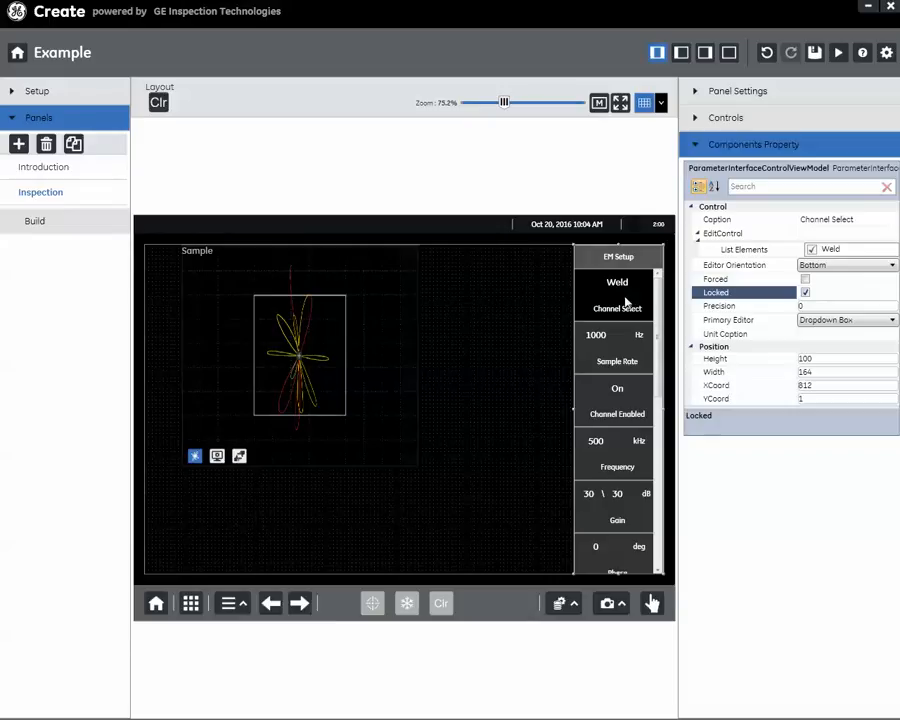
pyautogui.click(806, 293)
pyautogui.click(632, 259)
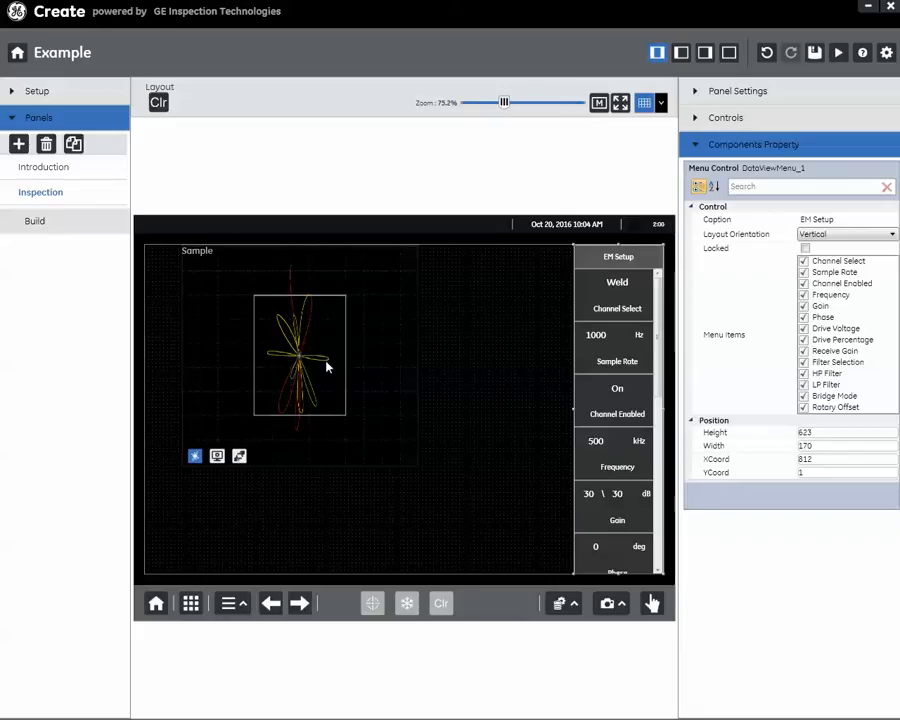
pyautogui.click(194, 457)
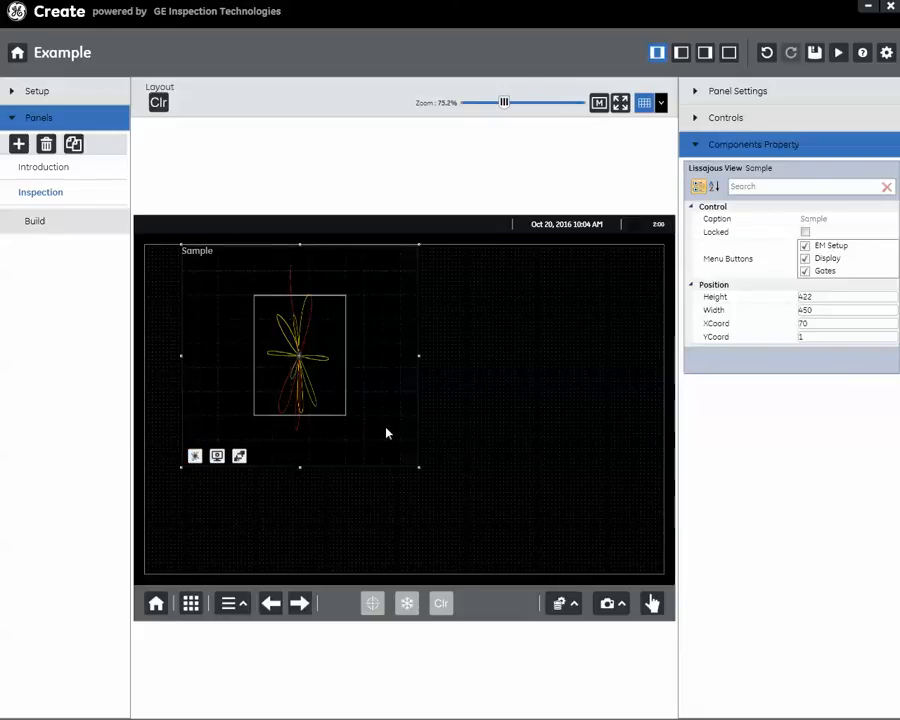
# Step: Add a strip chart data view with a generated default name to the Inspection panel
pyautogui.click(698, 119)
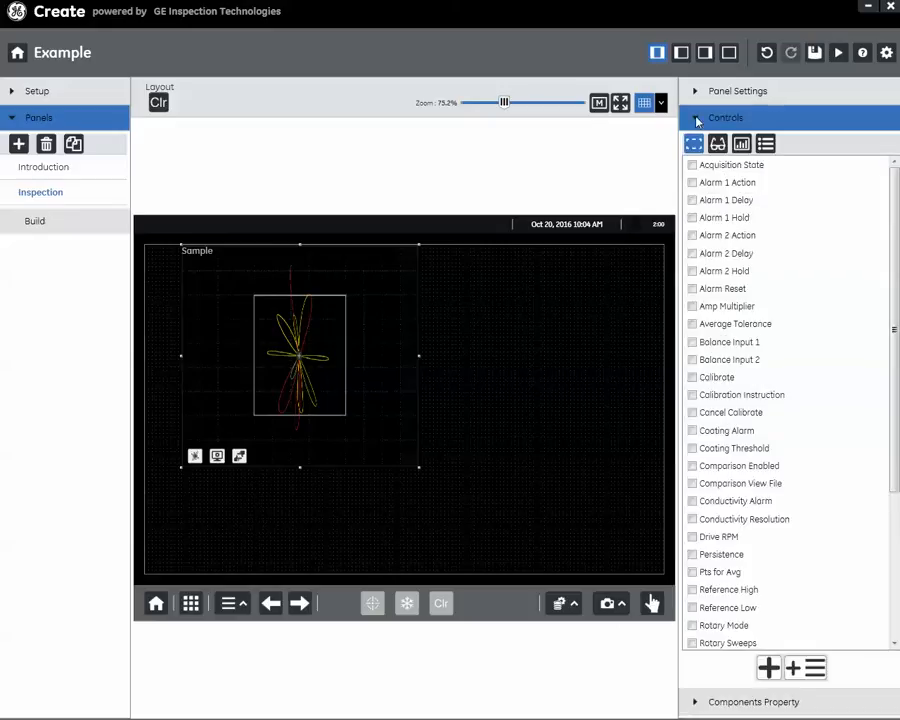
pyautogui.click(741, 144)
pyautogui.moveTo(769, 341); pyautogui.dragTo(488, 512)
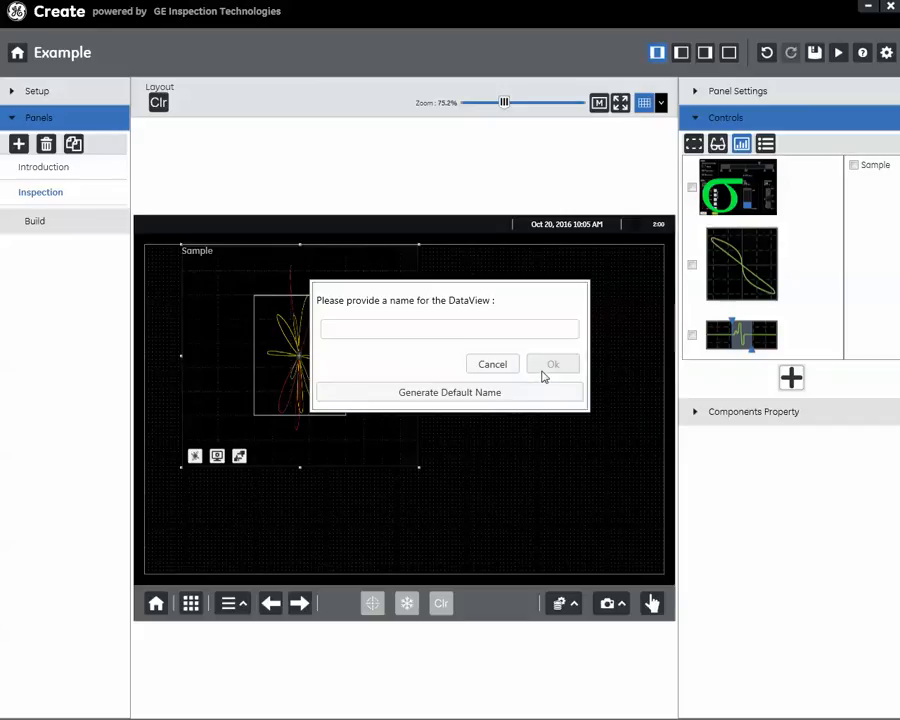
pyautogui.click(484, 398)
pyautogui.click(390, 478)
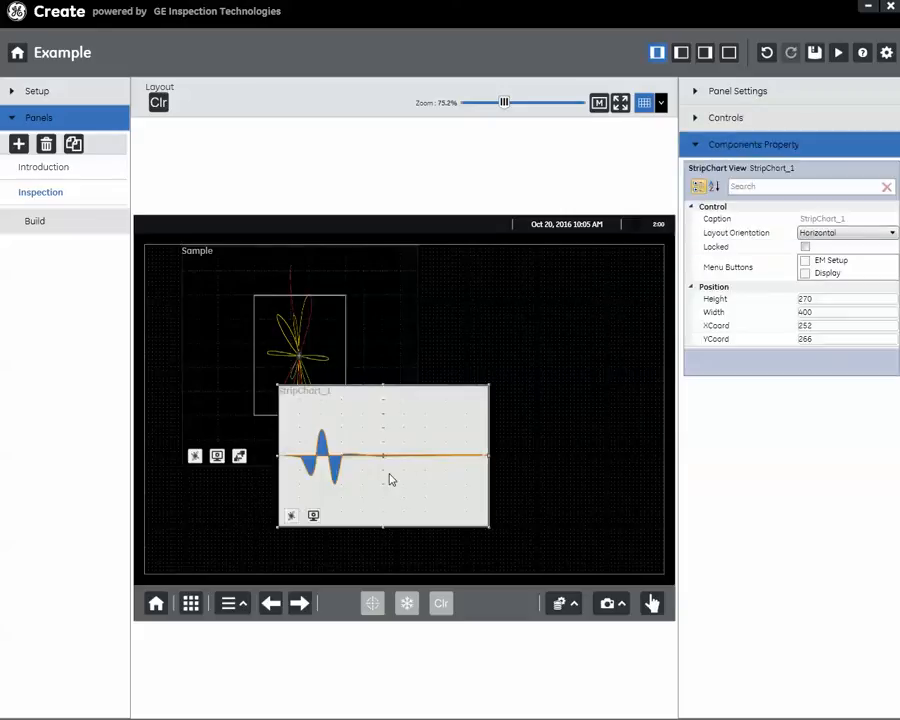
# Step: Move the strip chart to about X 14, widen it to about 919, and reduce its height to fit below the Sample view
pyautogui.moveTo(390, 478); pyautogui.dragTo(283, 506)
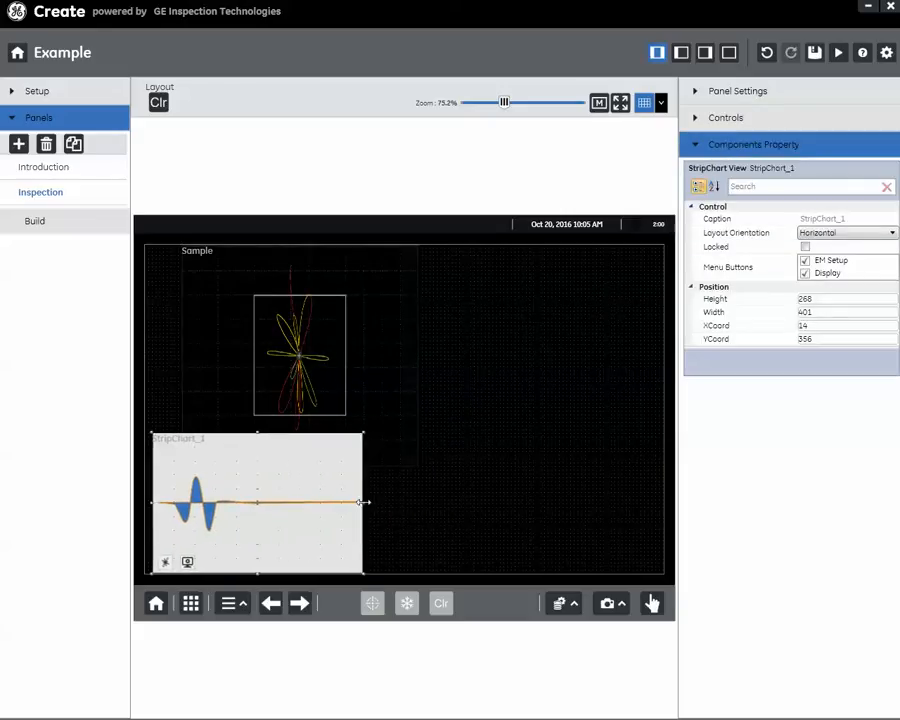
pyautogui.moveTo(363, 502); pyautogui.dragTo(638, 510)
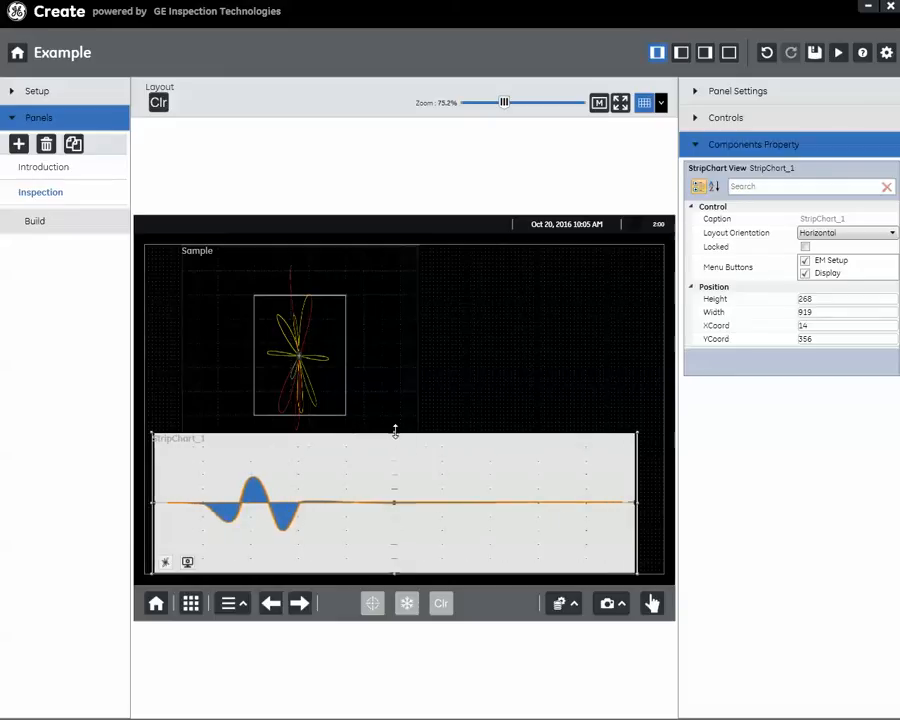
pyautogui.moveTo(394, 432); pyautogui.dragTo(398, 473)
pyautogui.click(372, 390)
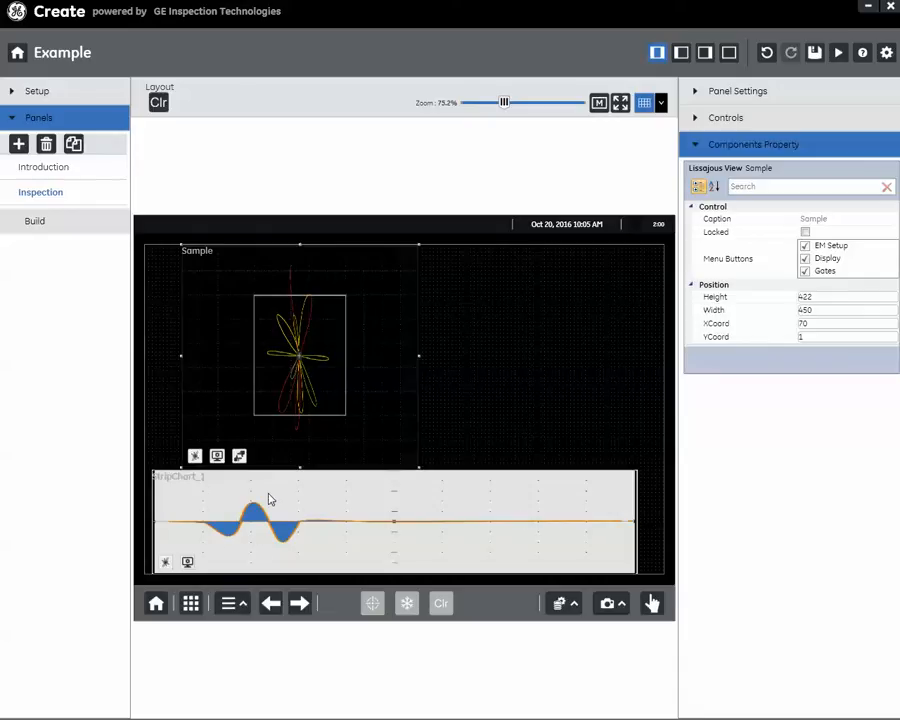
# Step: Check the strip chart's Display menu and its Signal Component properties, and close the menu
pyautogui.click(187, 562)
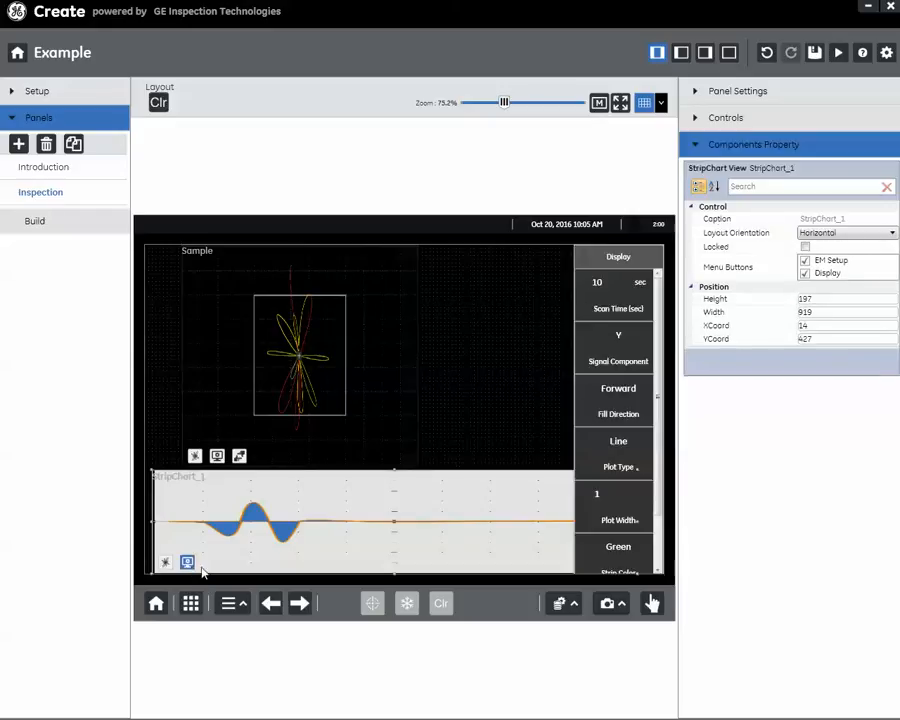
pyautogui.click(620, 340)
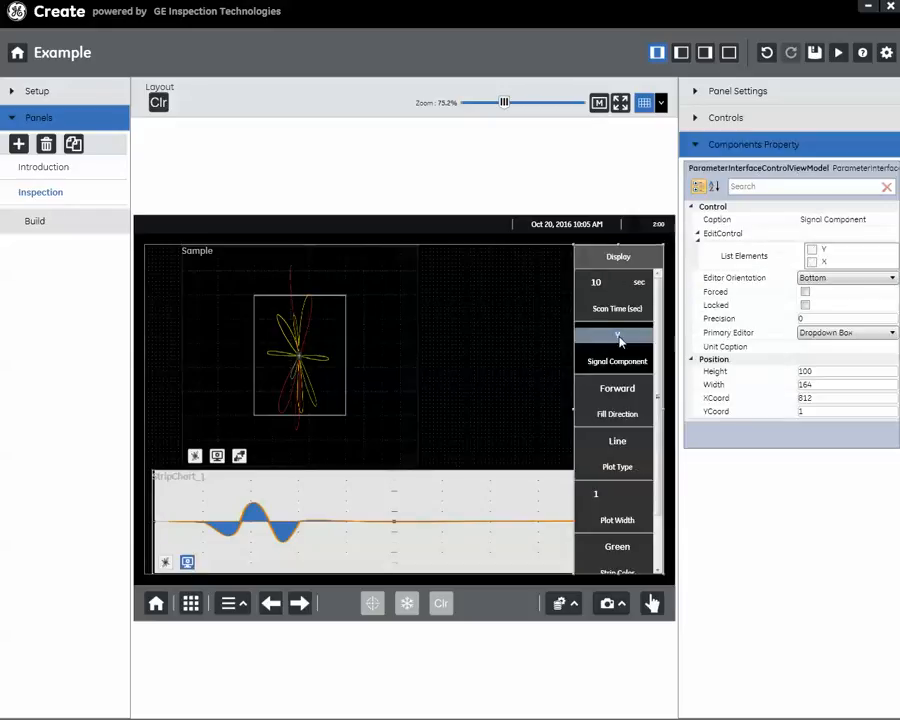
pyautogui.click(303, 375)
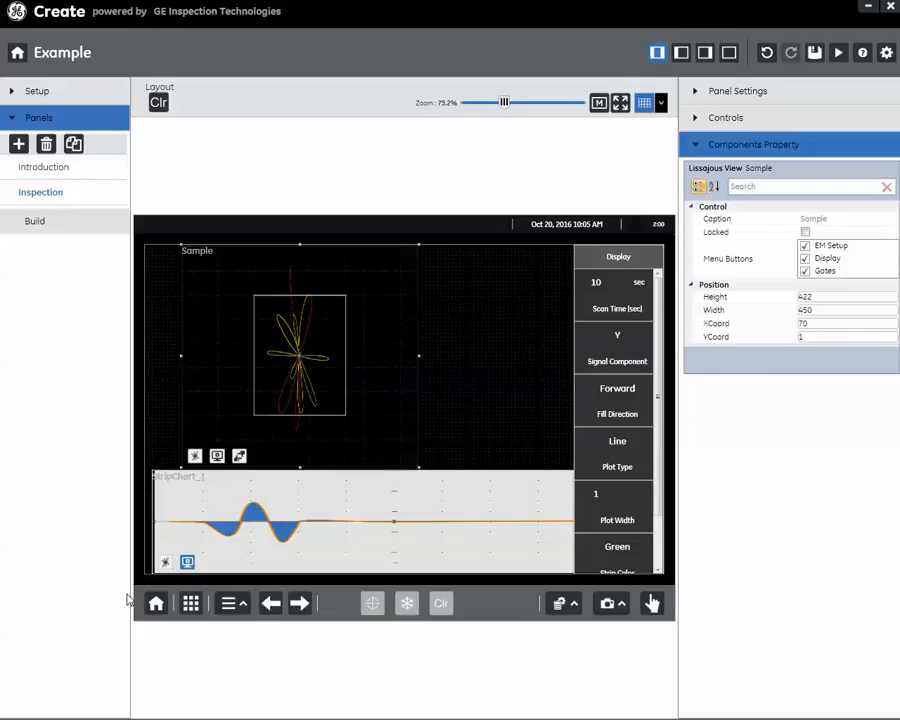
pyautogui.click(187, 563)
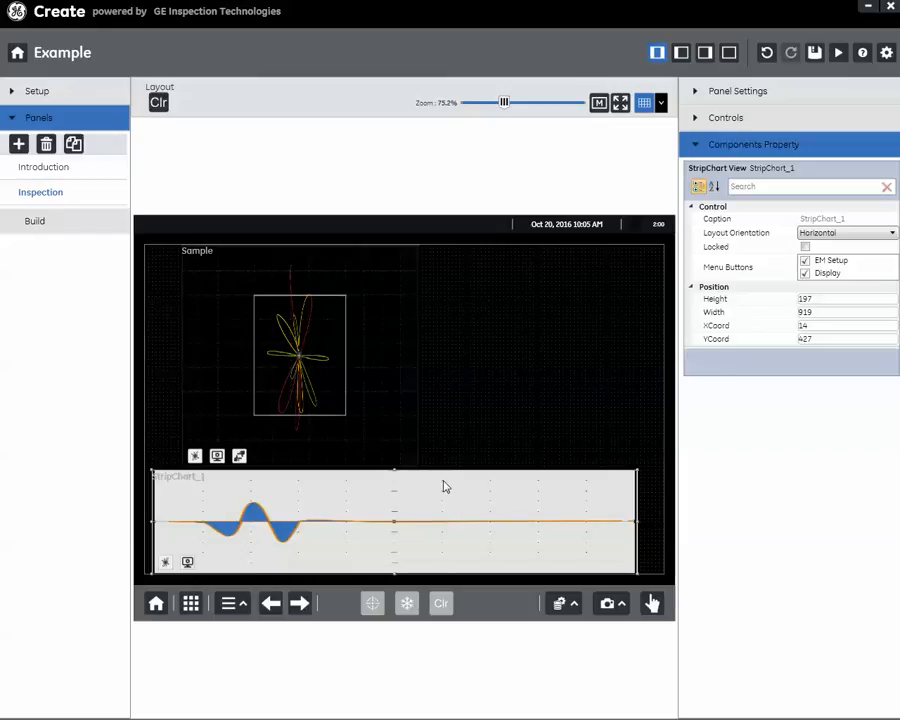
# Step: Set the strip chart's layout orientation to Vertical, stretch it to a height of about 611, and place it beside the Sample view
pyautogui.click(893, 233)
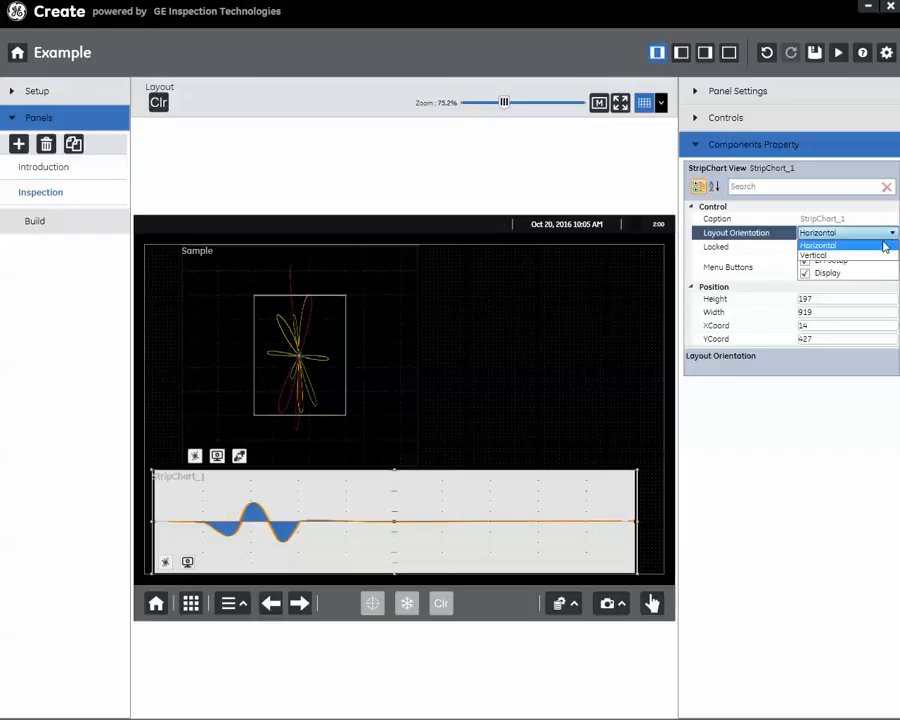
pyautogui.click(833, 257)
pyautogui.moveTo(219, 490); pyautogui.dragTo(502, 291)
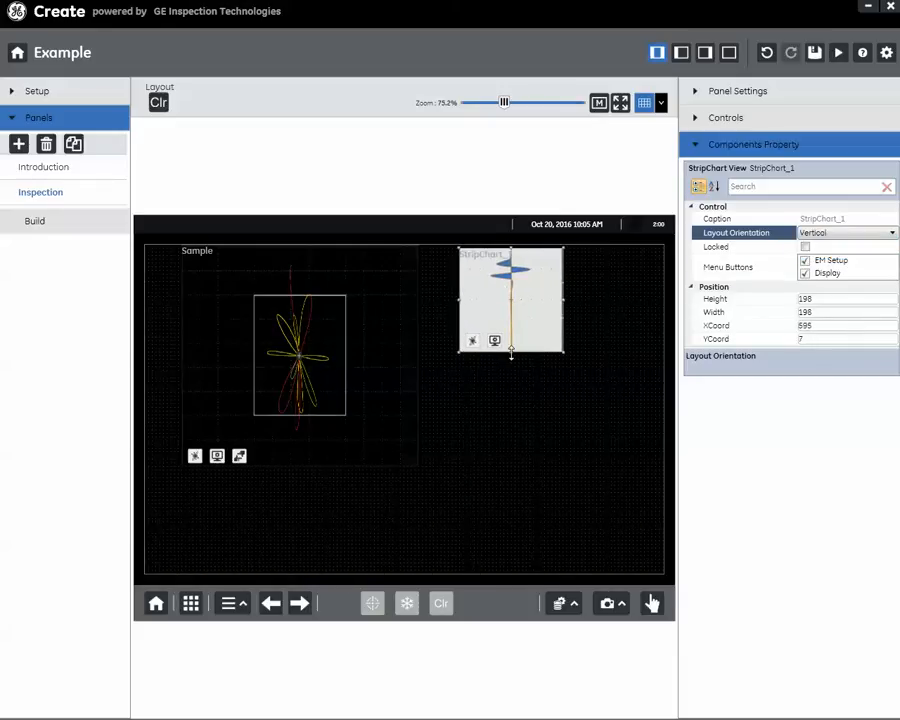
pyautogui.moveTo(511, 352); pyautogui.dragTo(511, 570)
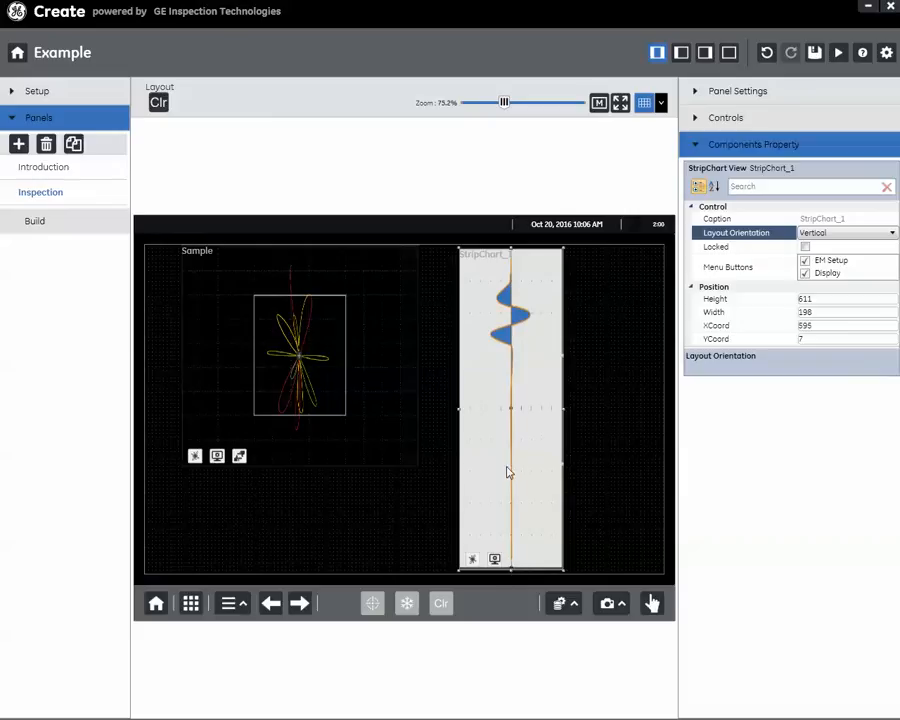
pyautogui.moveTo(522, 476); pyautogui.dragTo(571, 478)
# Step: Move the Sample view to X 1 and enlarge it to about 618 by 618
pyautogui.moveTo(360, 408); pyautogui.dragTo(315, 400)
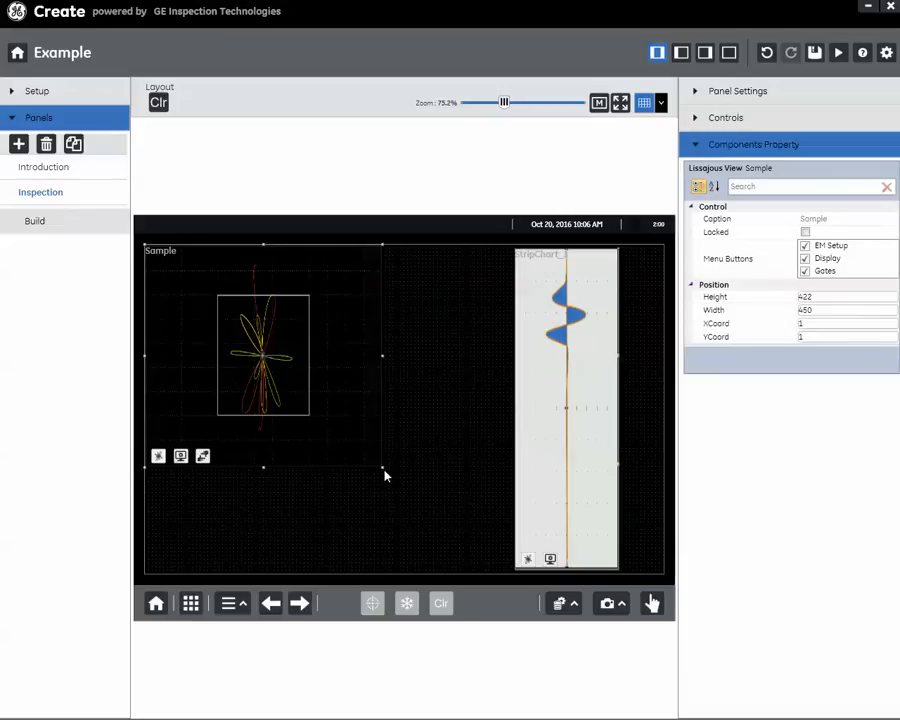
pyautogui.moveTo(383, 467); pyautogui.dragTo(479, 576)
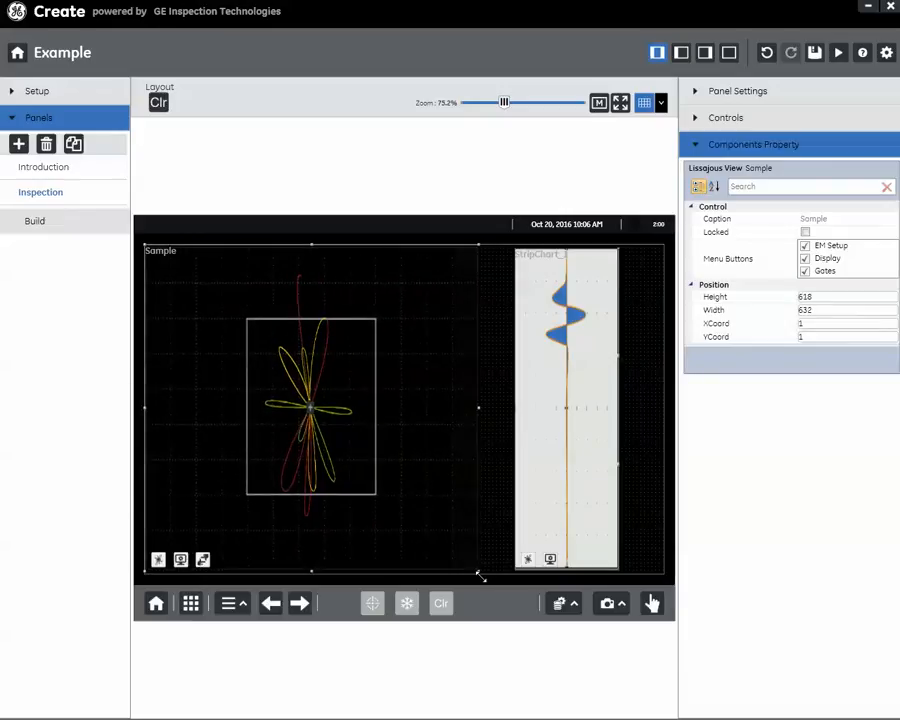
pyautogui.moveTo(479, 576); pyautogui.dragTo(473, 578)
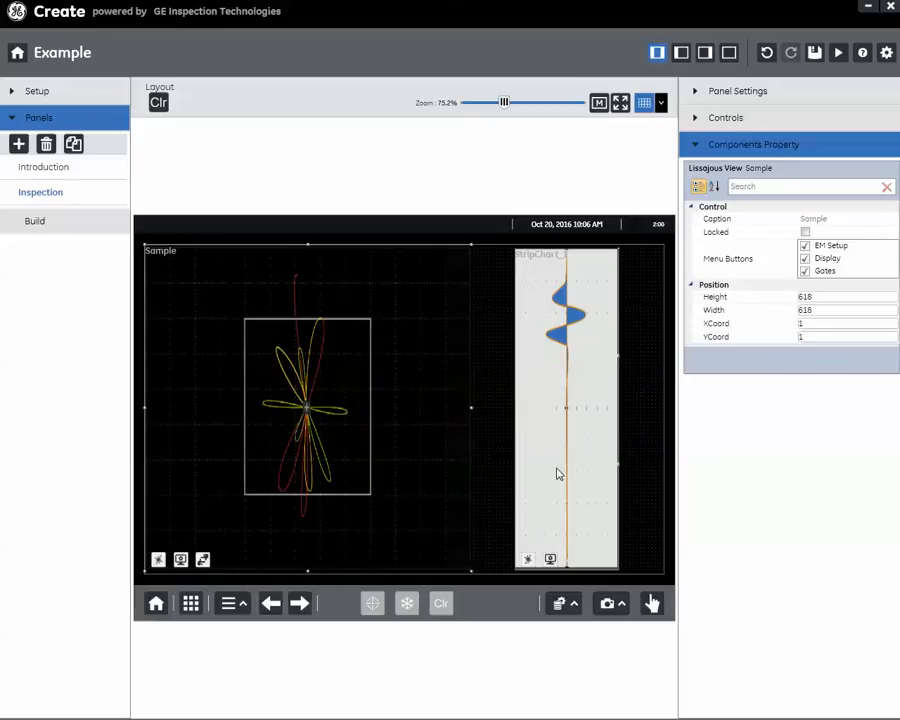
# Step: Move the strip chart to about X 637, Y 1, and resize it to about 345 wide and 617 high
pyautogui.moveTo(558, 474); pyautogui.dragTo(526, 474)
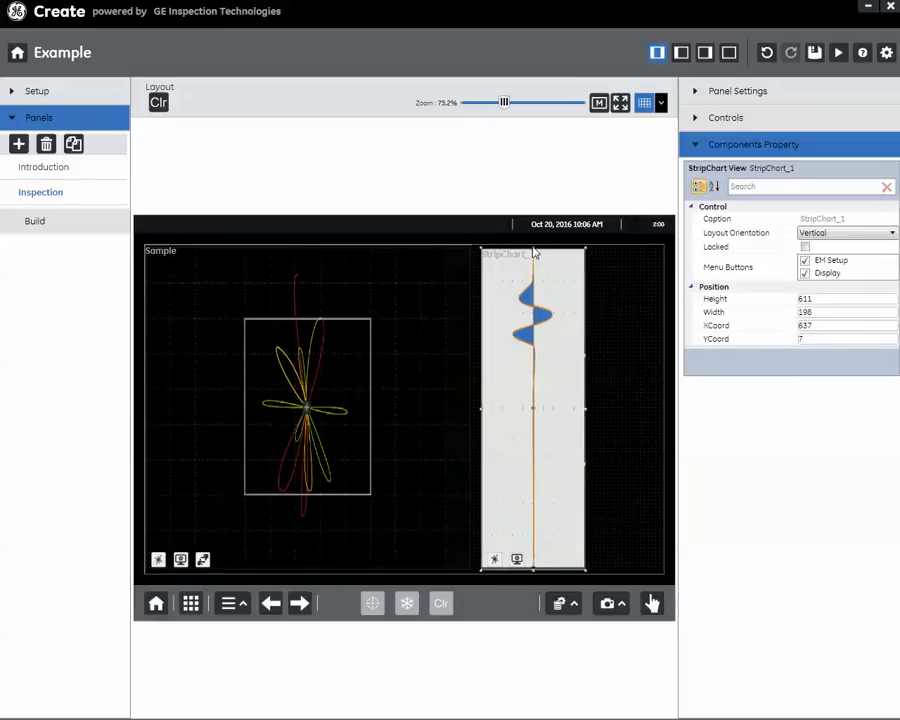
pyautogui.moveTo(534, 246); pyautogui.dragTo(534, 242)
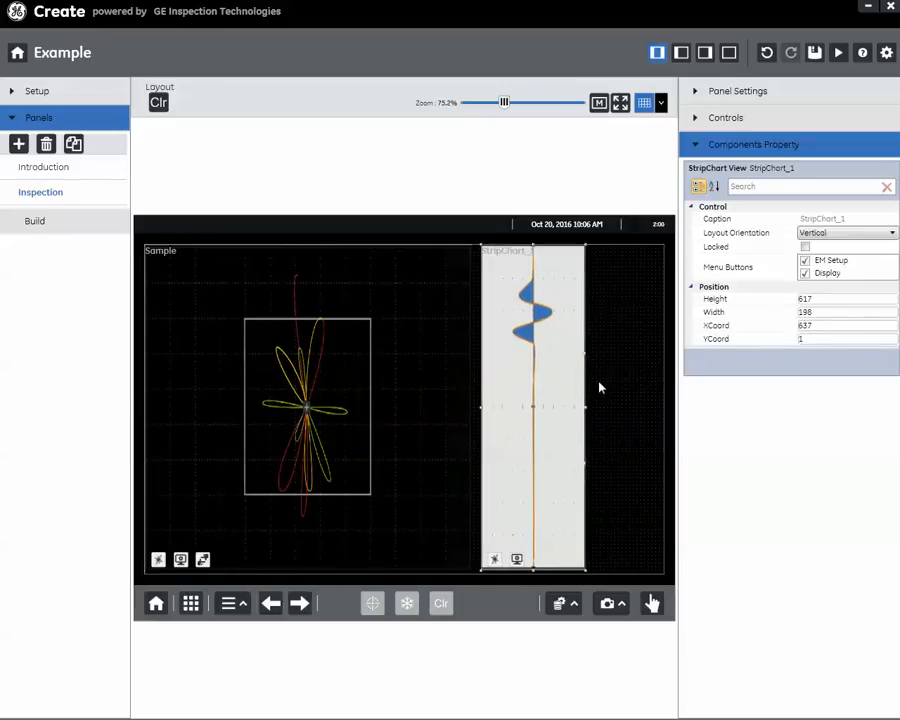
pyautogui.moveTo(586, 407); pyautogui.dragTo(667, 407)
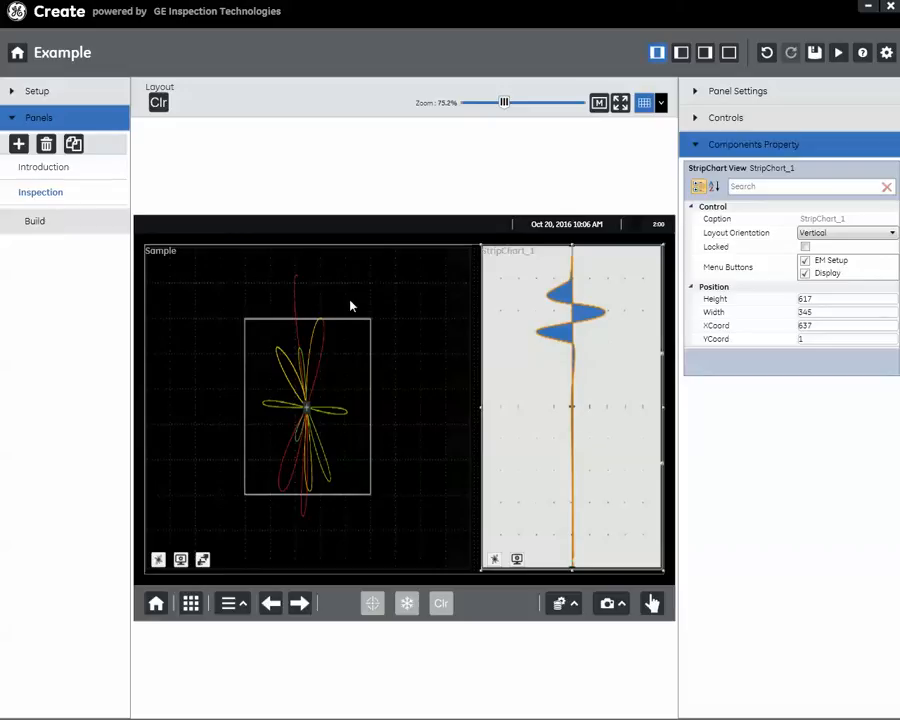
# Step: View the Introduction and Inspection panels, and open the application's channel configuration
pyautogui.click(35, 168)
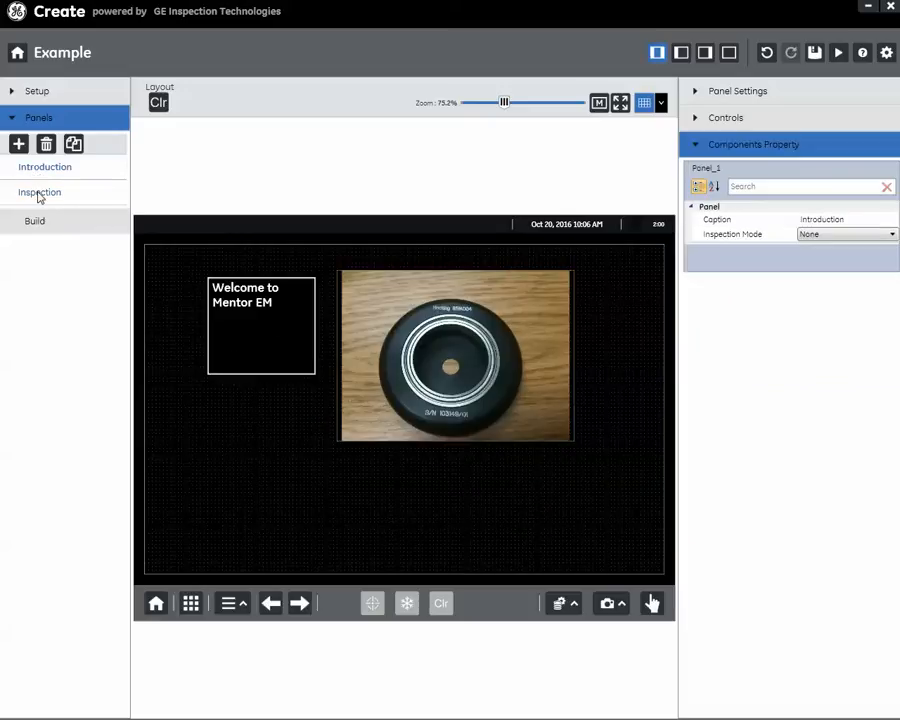
pyautogui.click(39, 194)
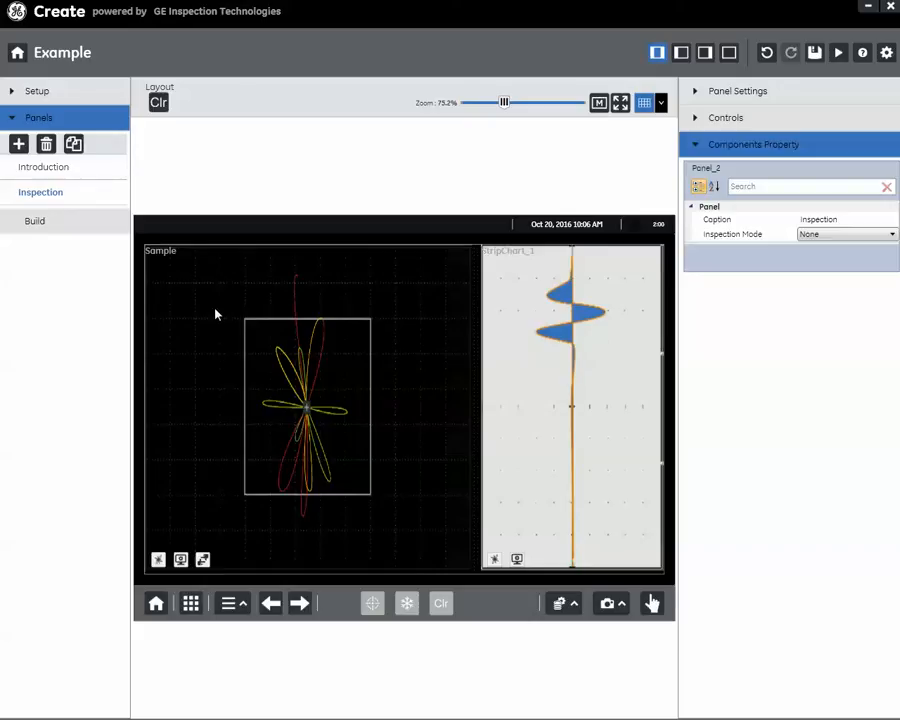
pyautogui.click(12, 119)
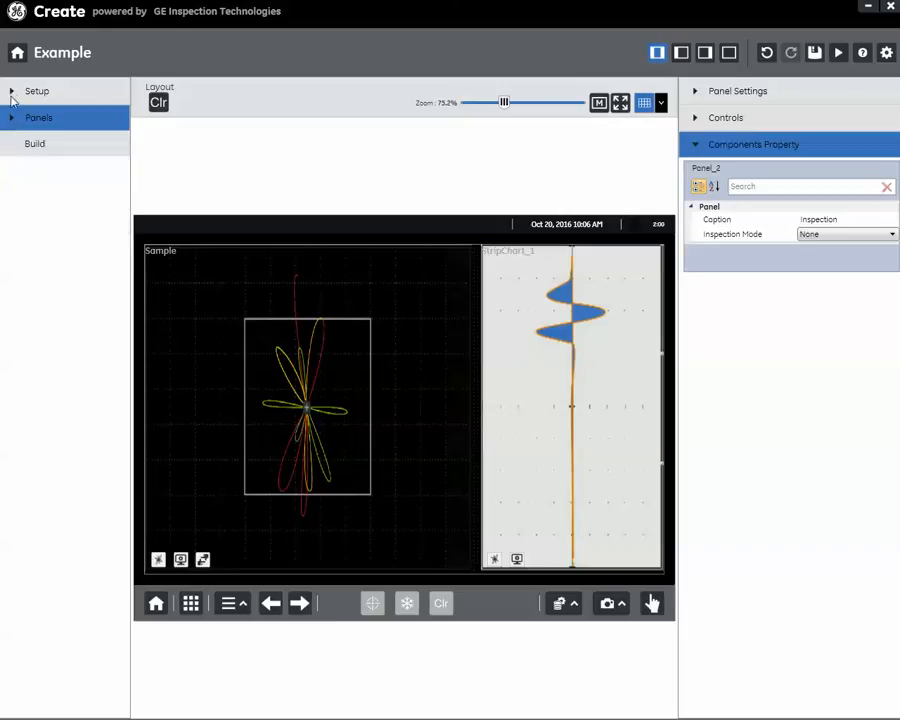
pyautogui.click(13, 92)
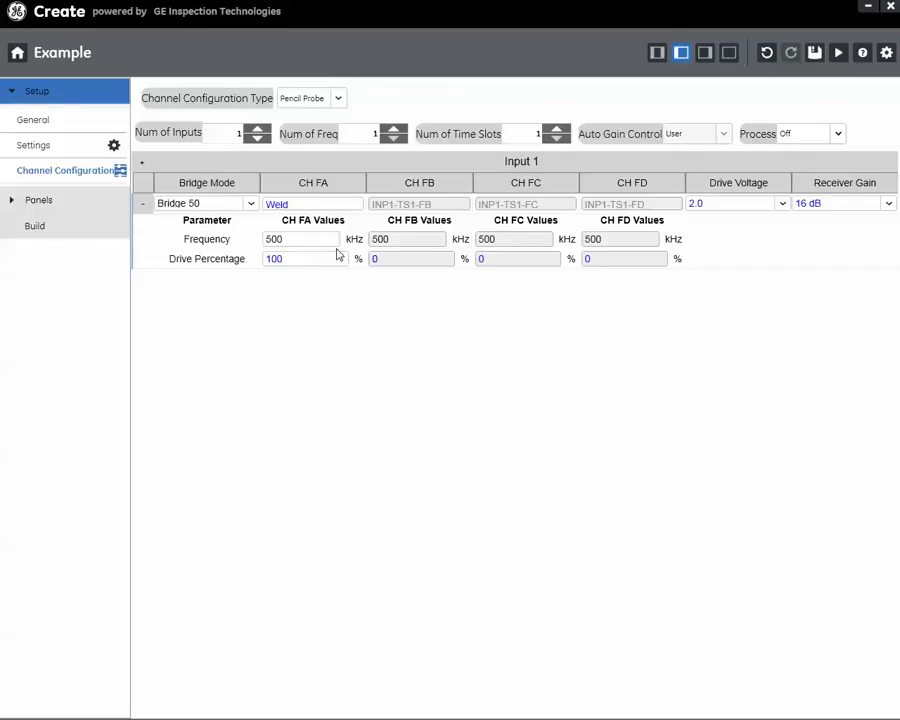
# Step: Try a CH FA frequency of 100 kHz, check its value source, and switch it back to Inherited
pyautogui.doubleClick(301, 238)
pyautogui.write('100')
pyautogui.click(333, 262)
pyautogui.rightClick(293, 240)
pyautogui.click(293, 238)
pyautogui.rightClick(296, 241)
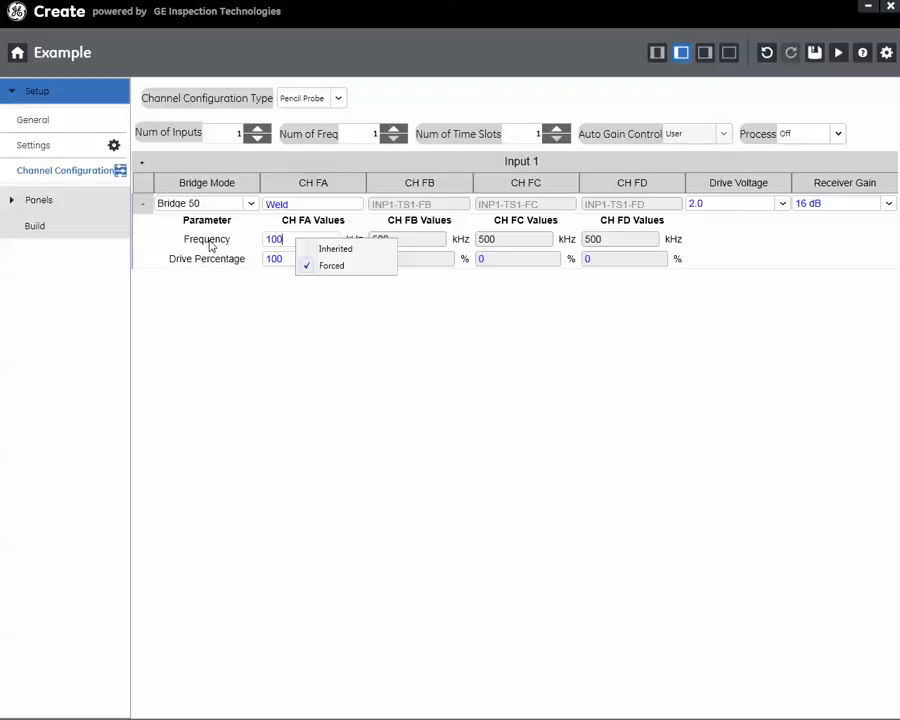
pyautogui.click(310, 250)
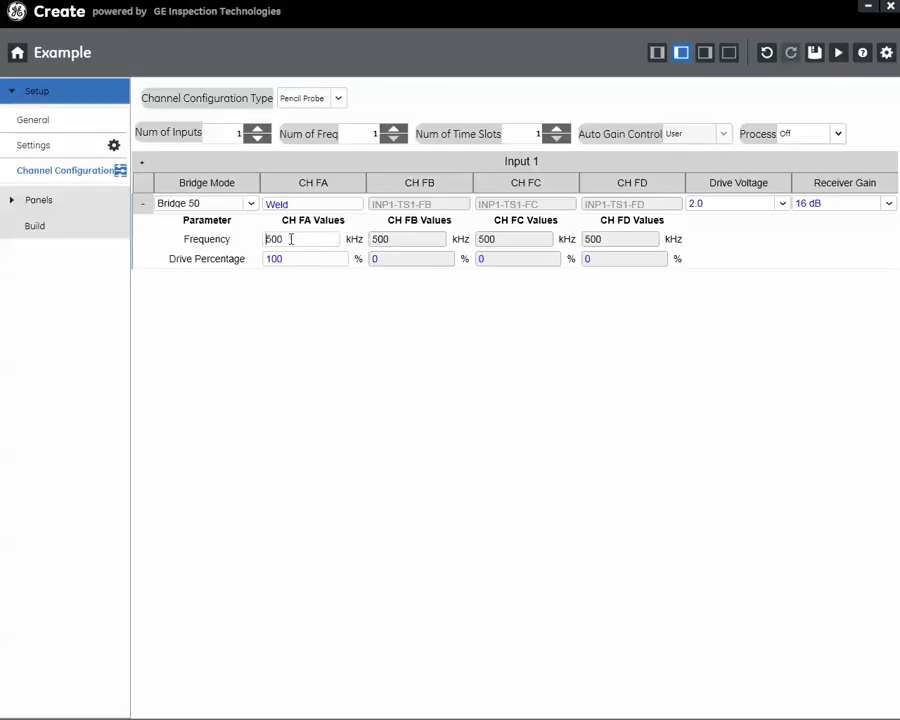
# Step: Check whether the CH FA frequency is marked as Inherited or Forced
pyautogui.moveTo(291, 239); pyautogui.dragTo(251, 239)
pyautogui.click(316, 240)
pyautogui.rightClick(316, 240)
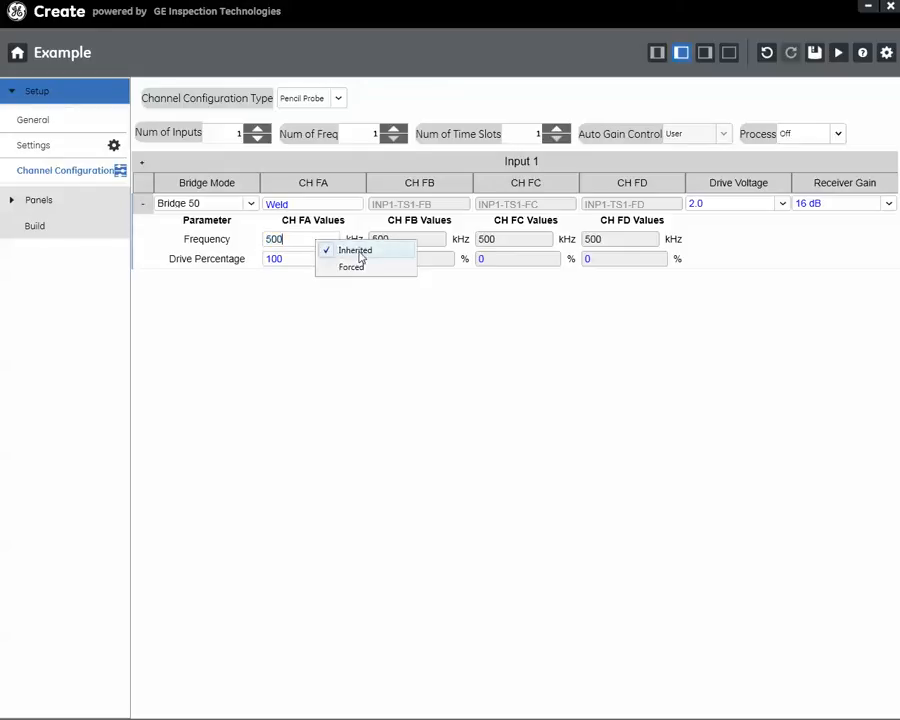
pyautogui.click(286, 238)
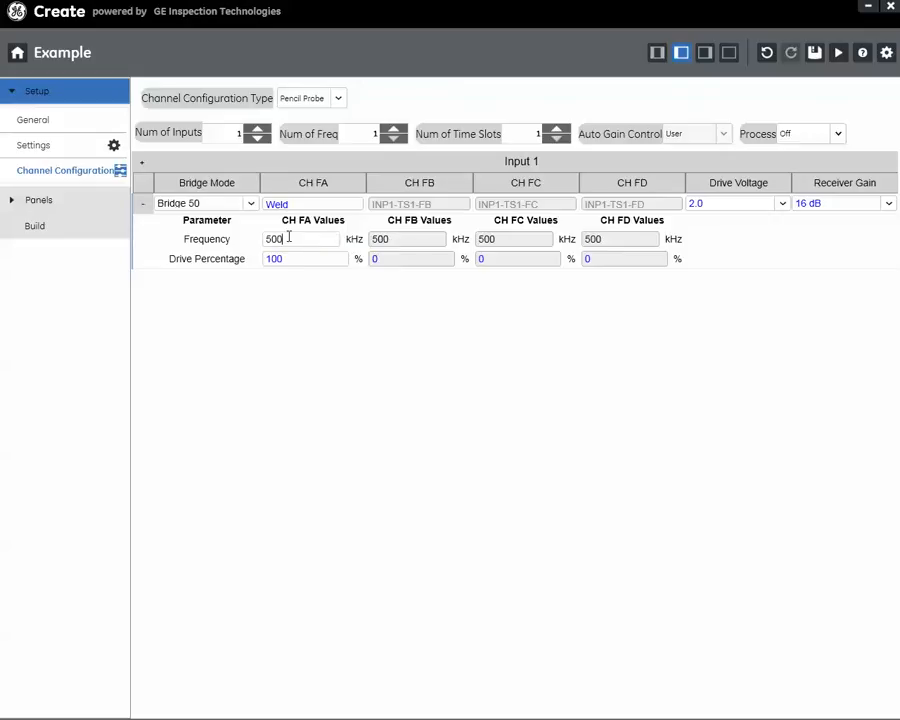
# Step: Set the CH FA frequency to 100 kHz and check its Inherited or Forced setting
pyautogui.moveTo(286, 237); pyautogui.dragTo(249, 243)
pyautogui.write('100')
pyautogui.press('Tab')
pyautogui.click(300, 240)
pyautogui.rightClick(298, 244)
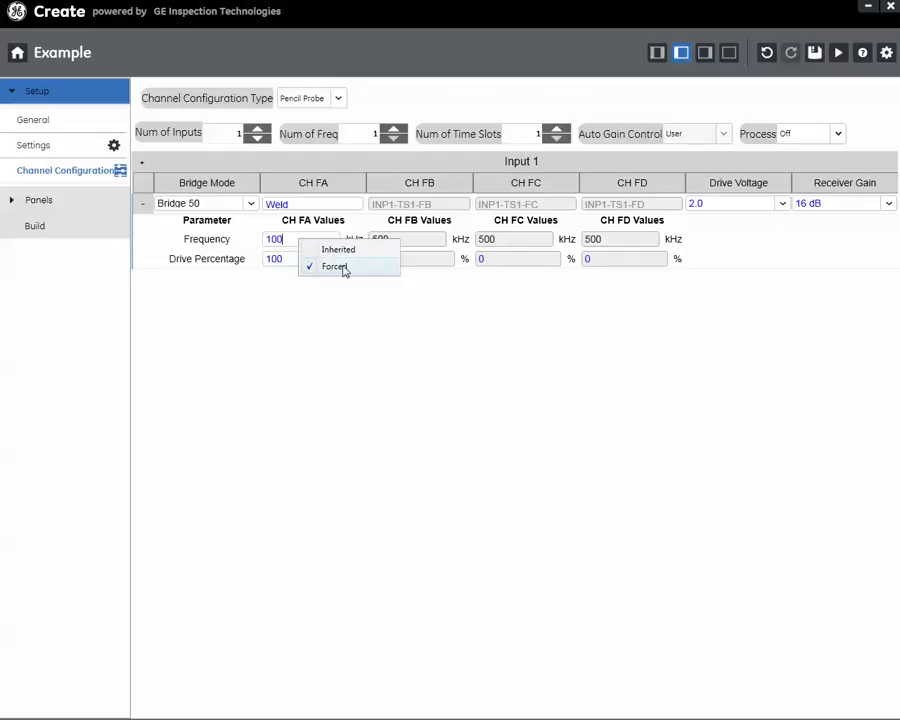
pyautogui.click(286, 333)
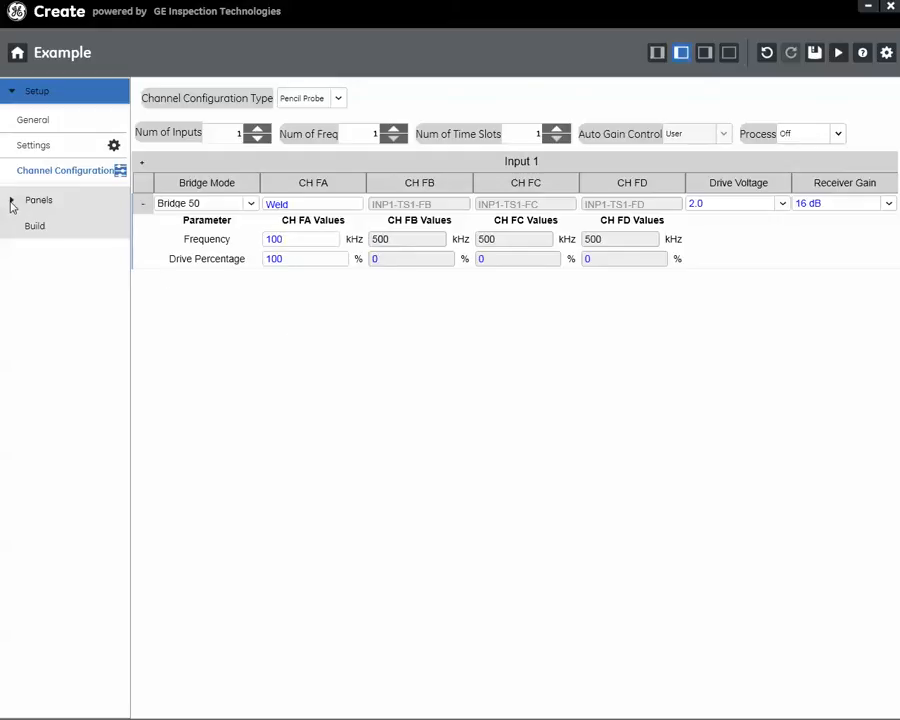
# Step: Open the Sample view's EM Setup menu on the Inspection panel and examine the Frequency item's value and properties
pyautogui.click(12, 203)
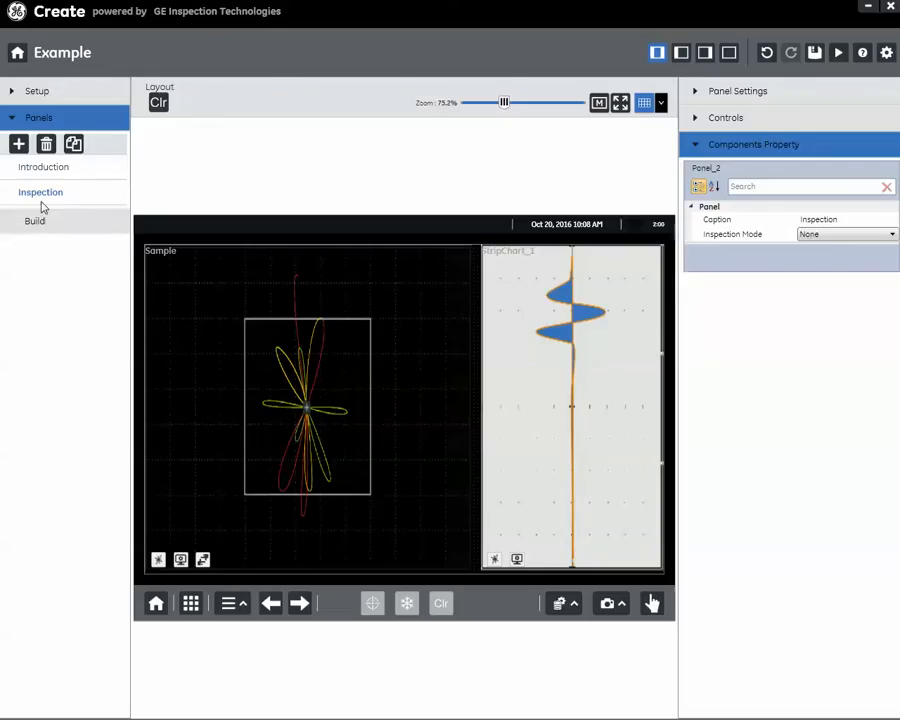
pyautogui.click(159, 564)
pyautogui.click(158, 561)
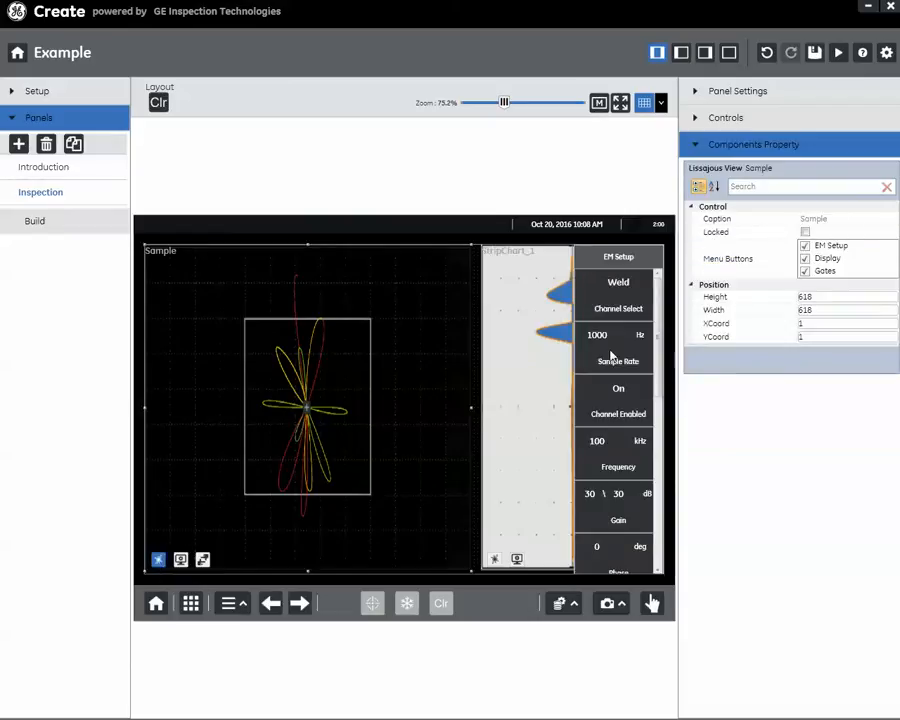
pyautogui.click(628, 468)
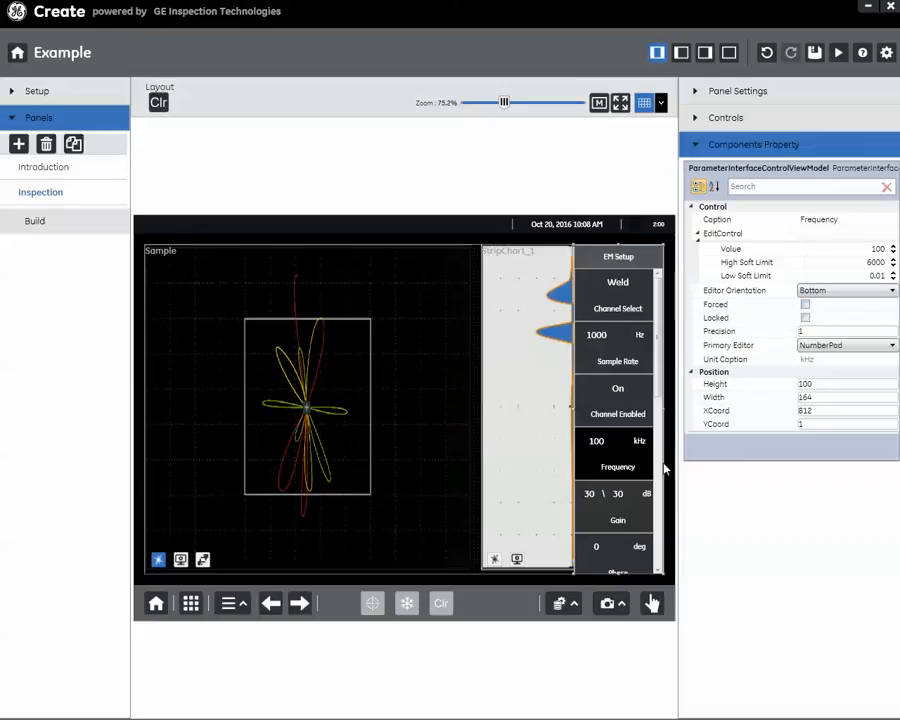
pyautogui.rightClick(617, 461)
pyautogui.click(629, 447)
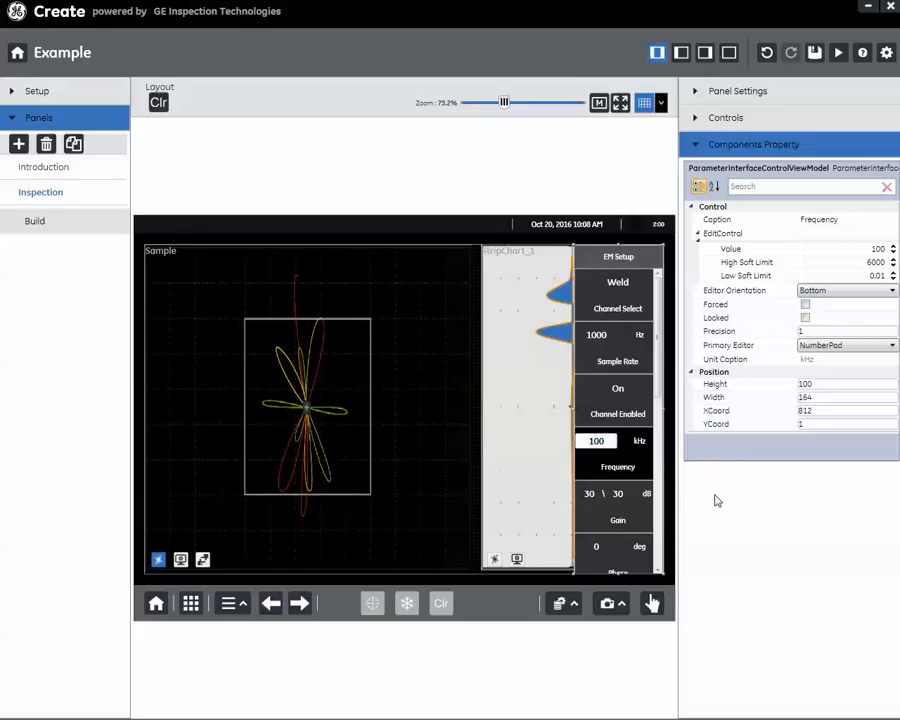
pyautogui.click(634, 462)
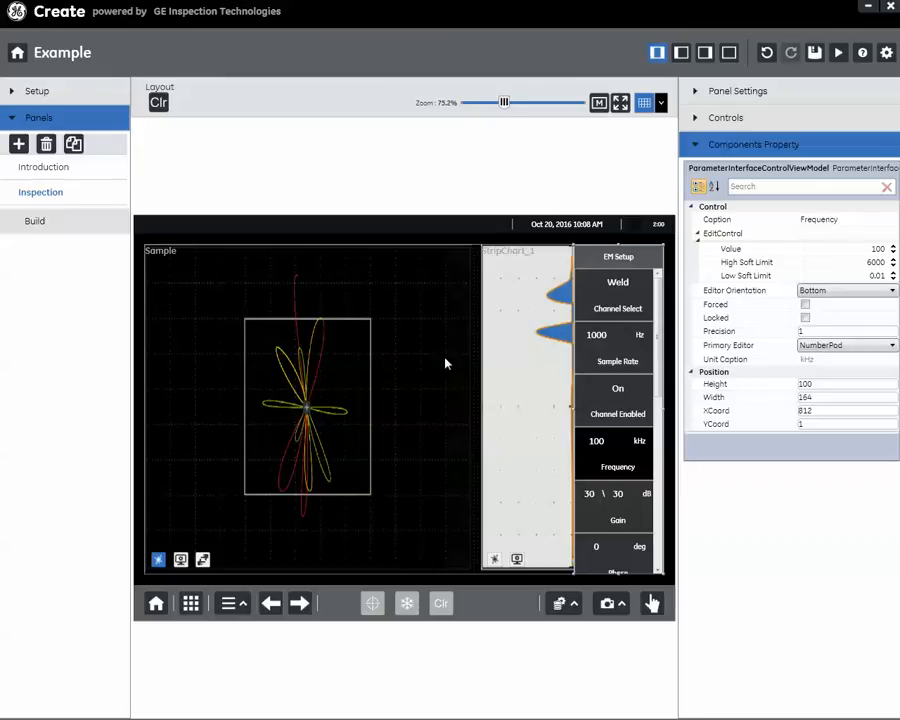
# Step: Compare the CH FA frequency in the channel configuration with the Frequency item on the Inspection panel
pyautogui.click(11, 92)
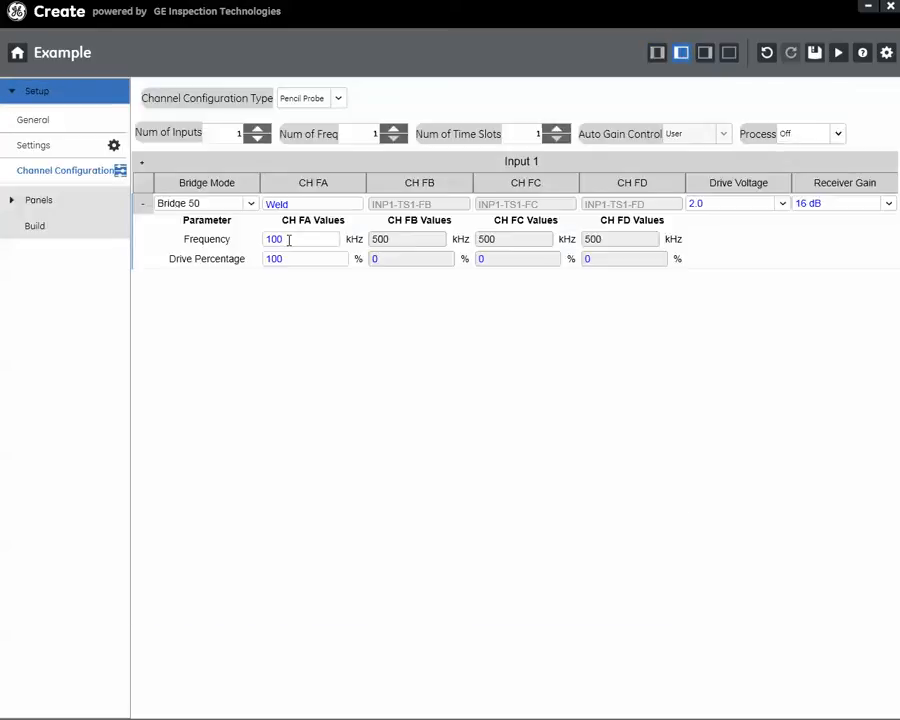
pyautogui.click(14, 202)
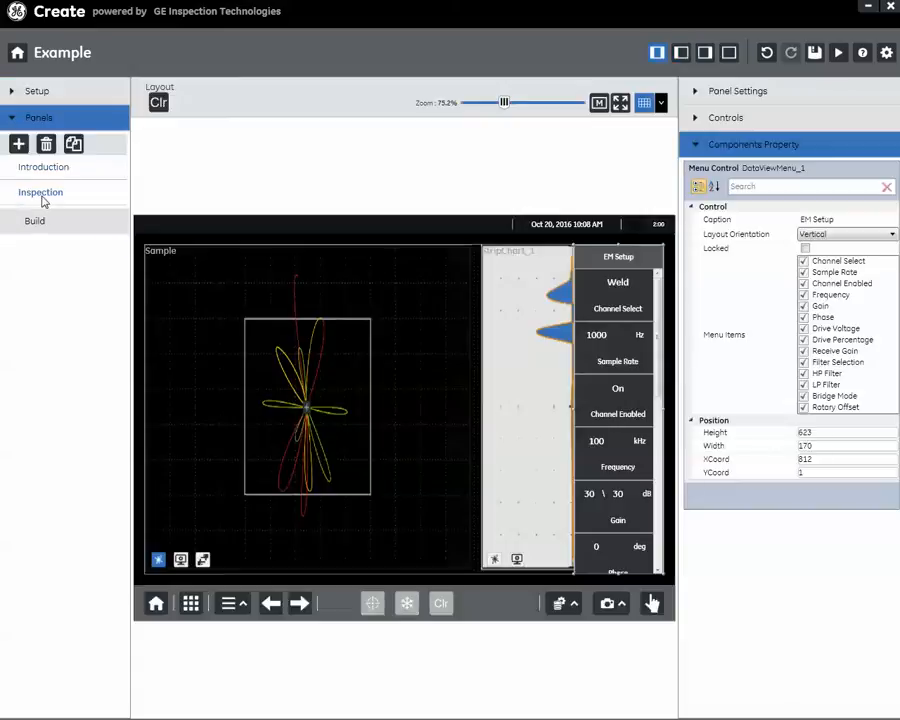
pyautogui.click(597, 443)
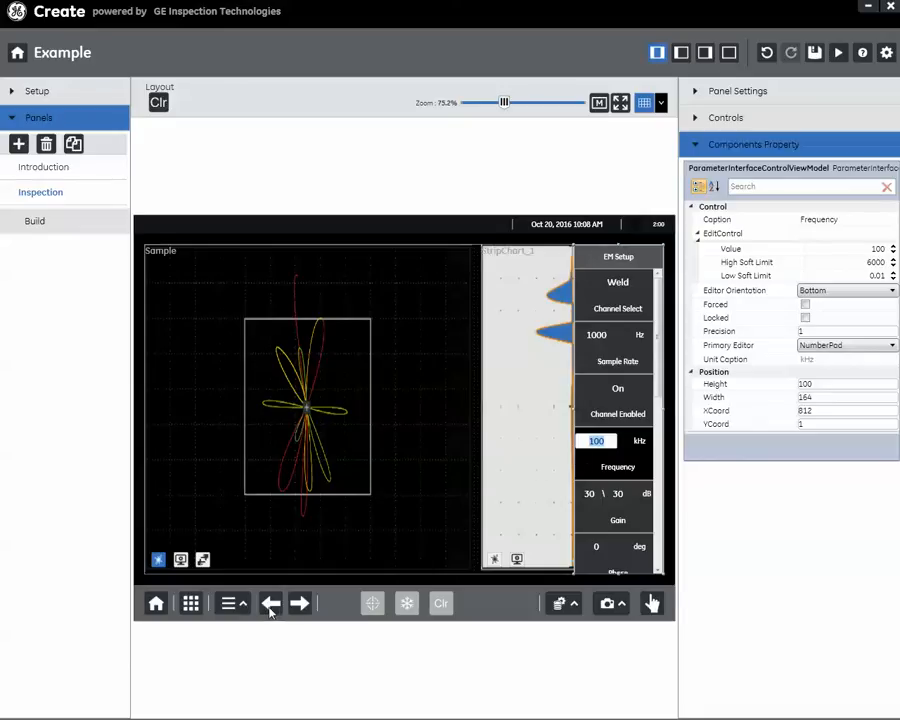
# Step: View the Introduction panel, return to the Inspection panel, and check the Frequency item's properties again
pyautogui.click(53, 172)
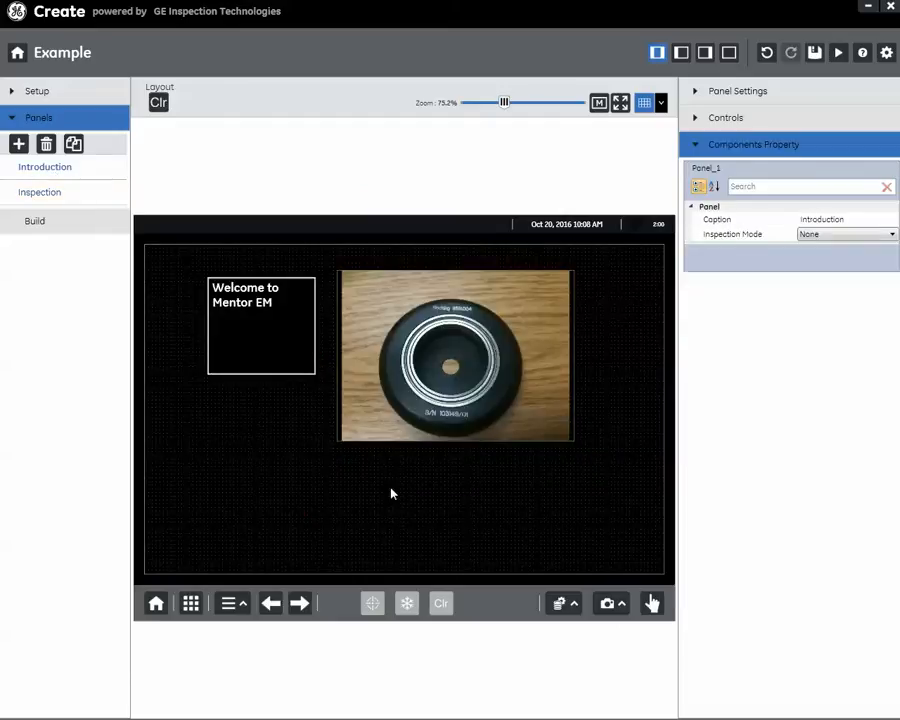
pyautogui.click(64, 196)
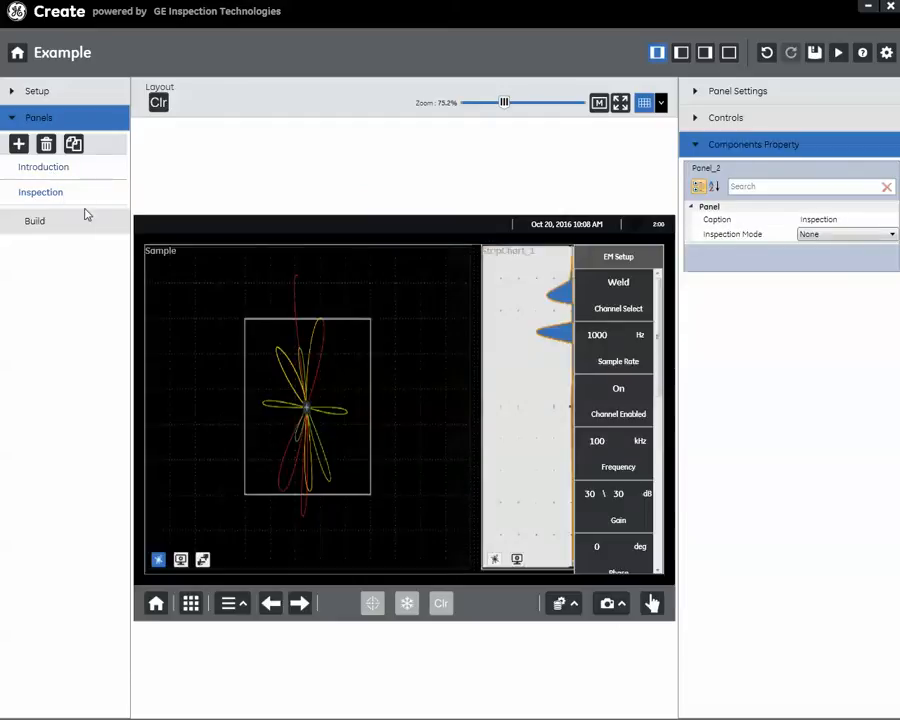
pyautogui.click(610, 450)
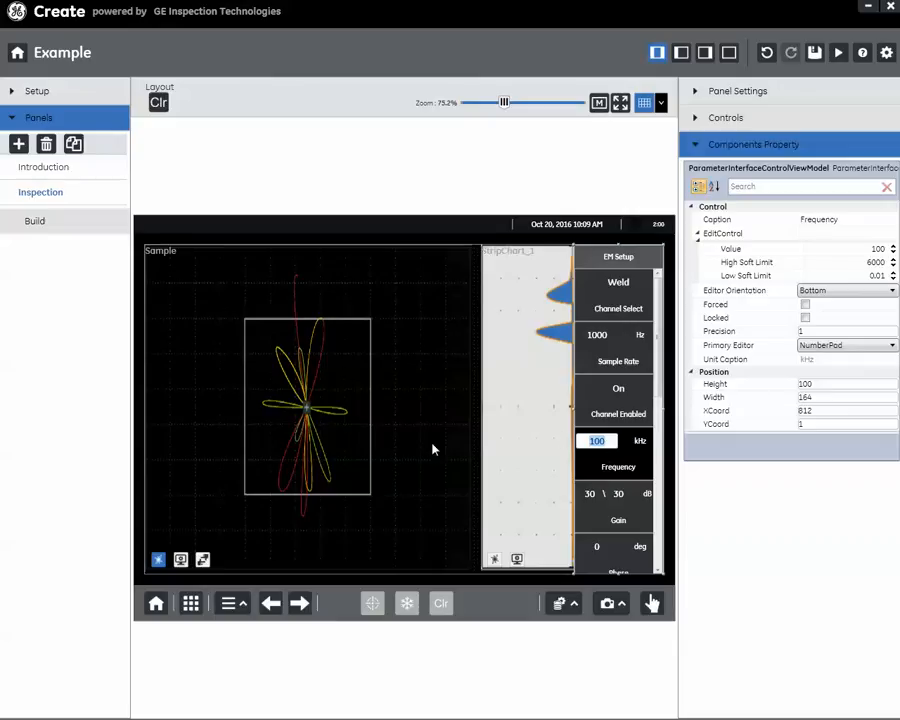
pyautogui.click(588, 463)
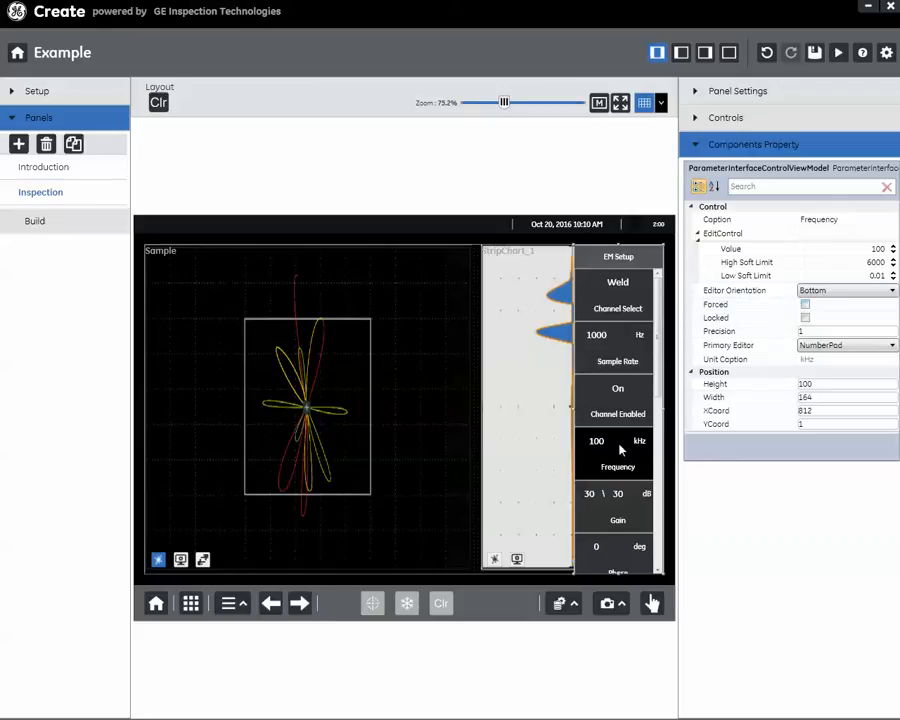
# Step: Go to the application's Build settings and save the changes made to the current application
pyautogui.click(46, 227)
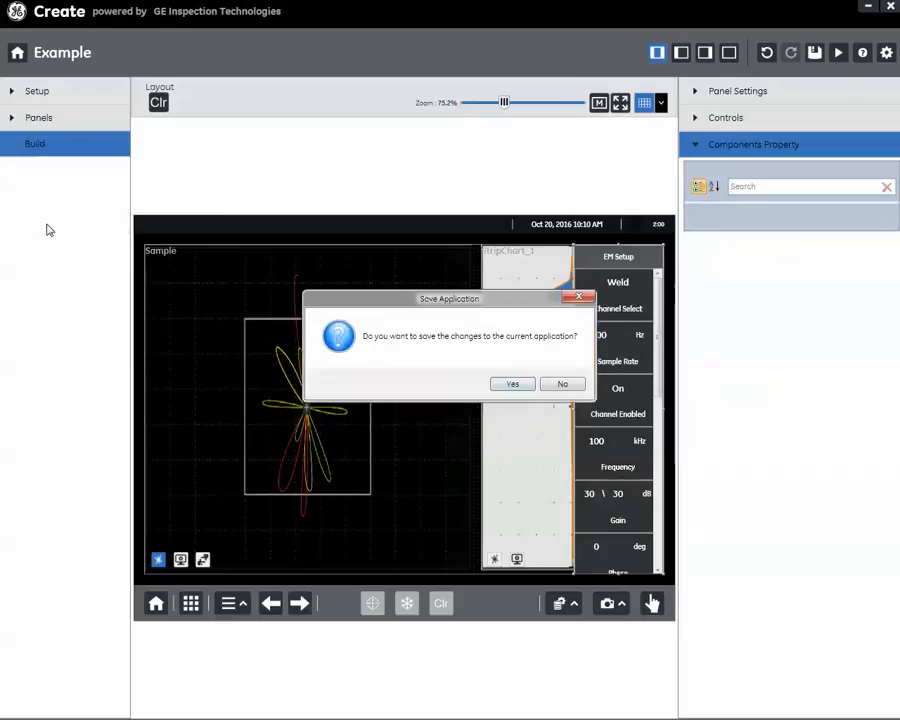
pyautogui.click(517, 387)
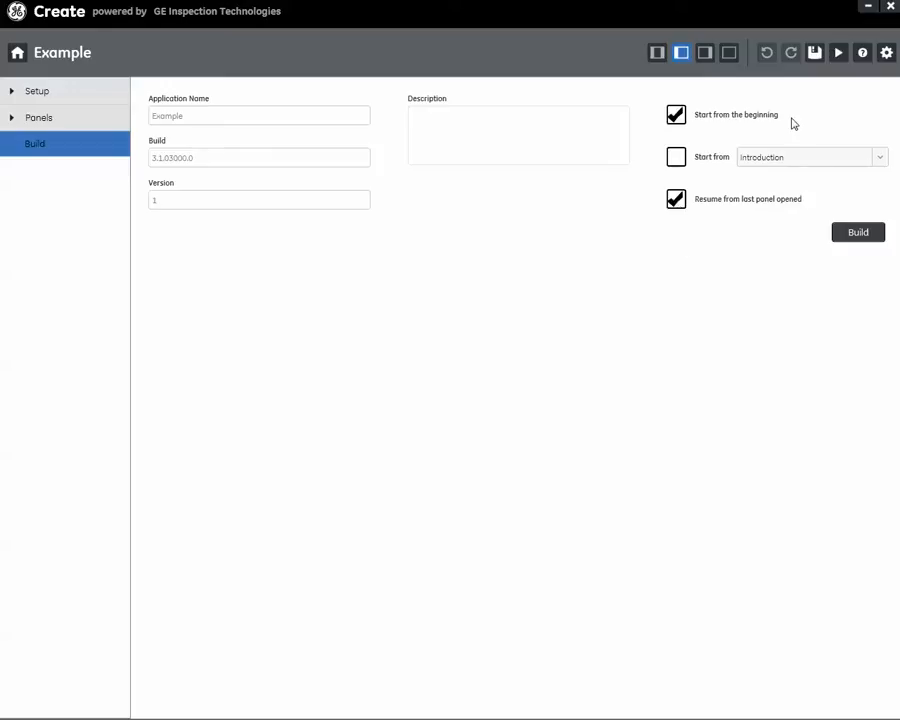
# Step: Try the Start from option with the Introduction panel, and toggle Resume from last panel opened off and on again
pyautogui.click(678, 165)
pyautogui.click(878, 164)
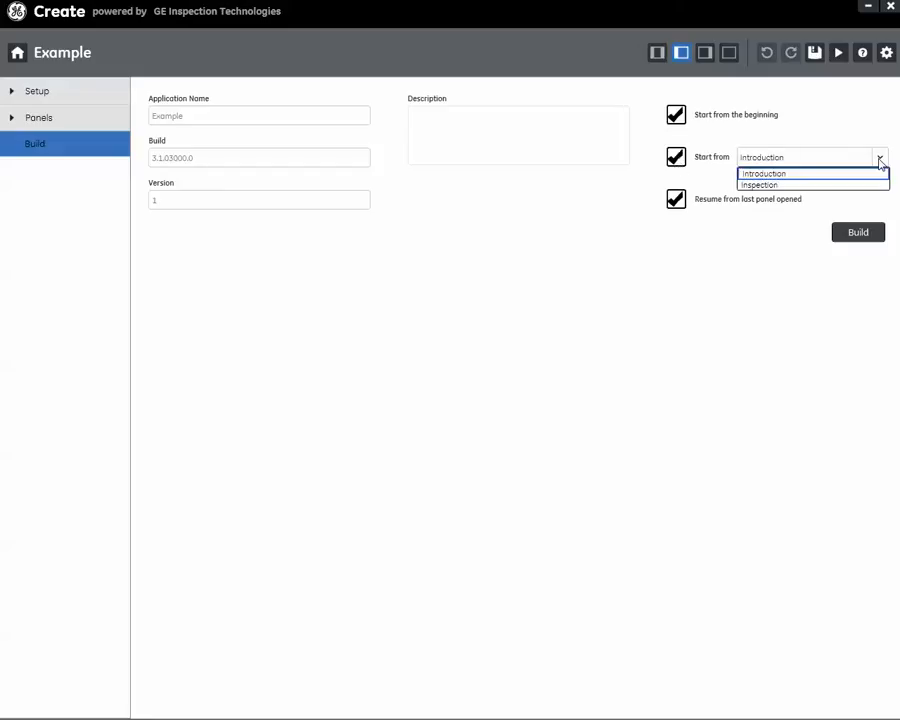
pyautogui.click(766, 174)
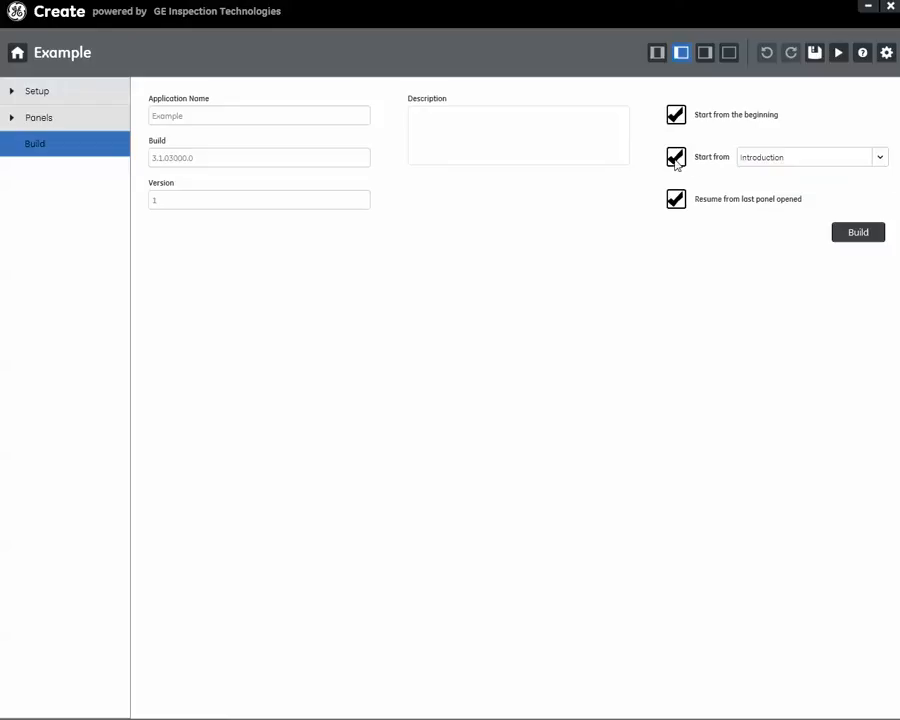
pyautogui.click(677, 162)
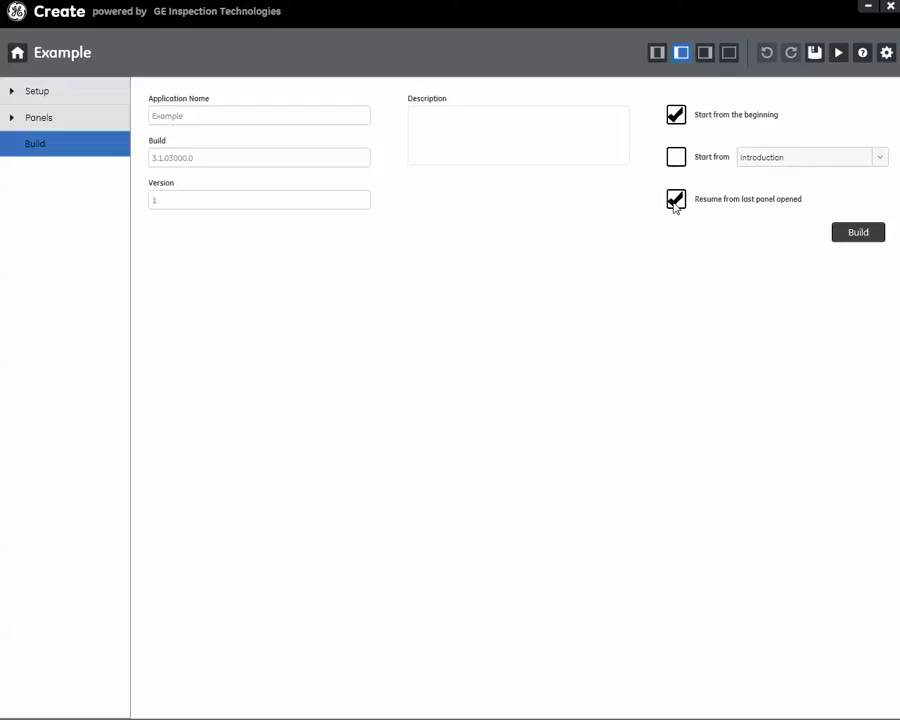
pyautogui.click(675, 202)
pyautogui.click(677, 204)
# Step: Build the application and save Example.iwp in the Temp folder
pyautogui.click(851, 238)
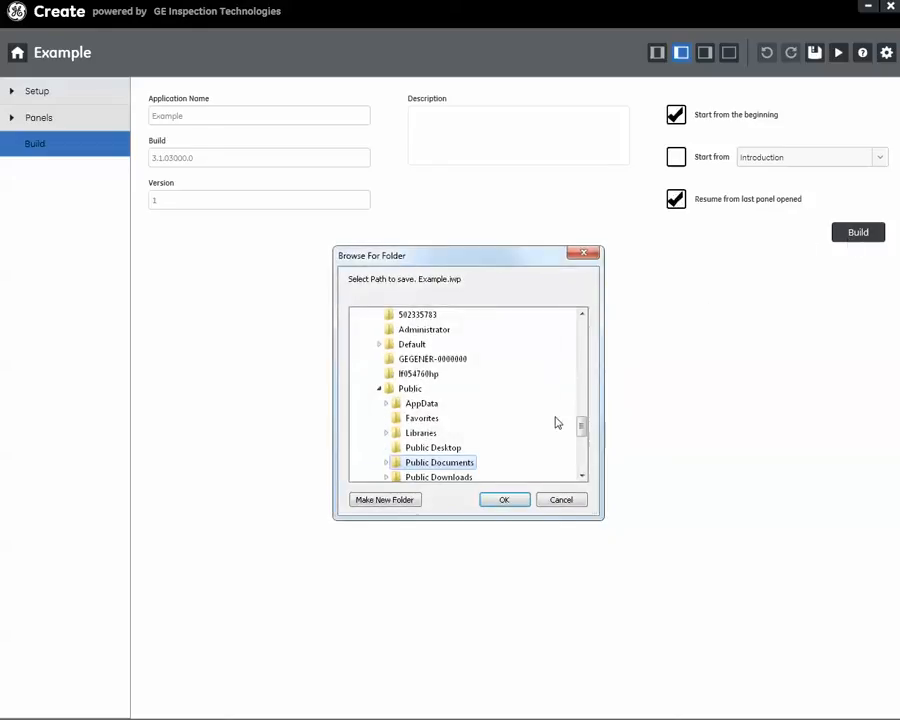
pyautogui.moveTo(585, 433); pyautogui.dragTo(587, 403)
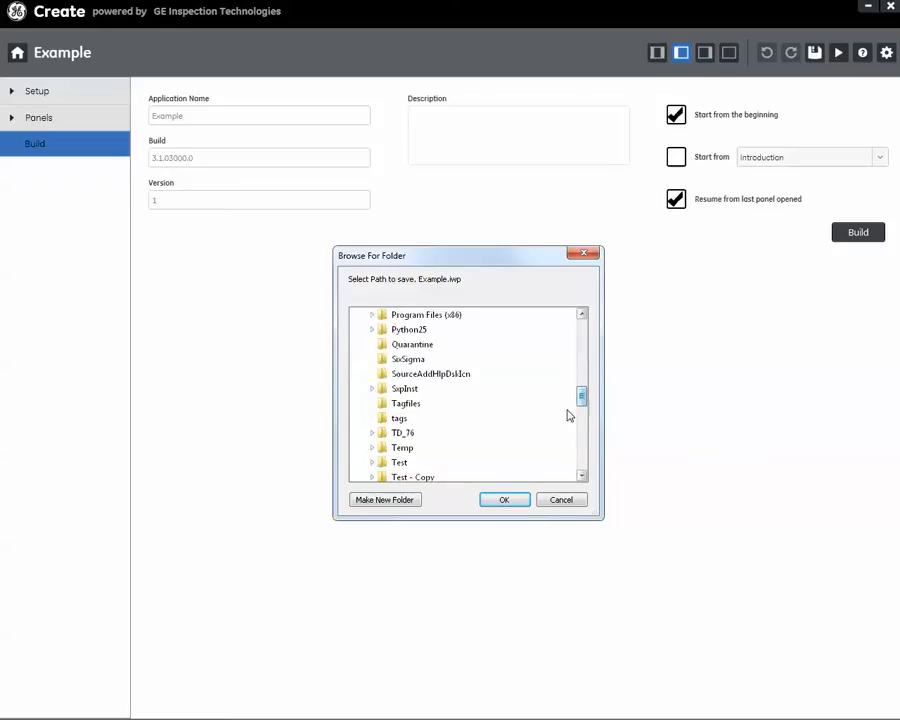
pyautogui.click(404, 448)
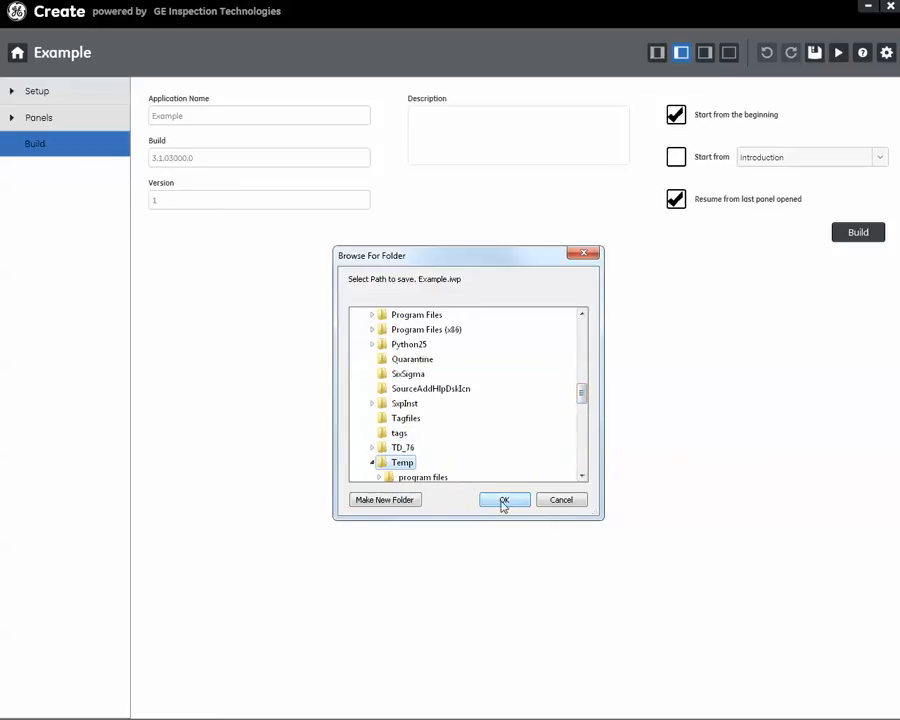
pyautogui.click(503, 502)
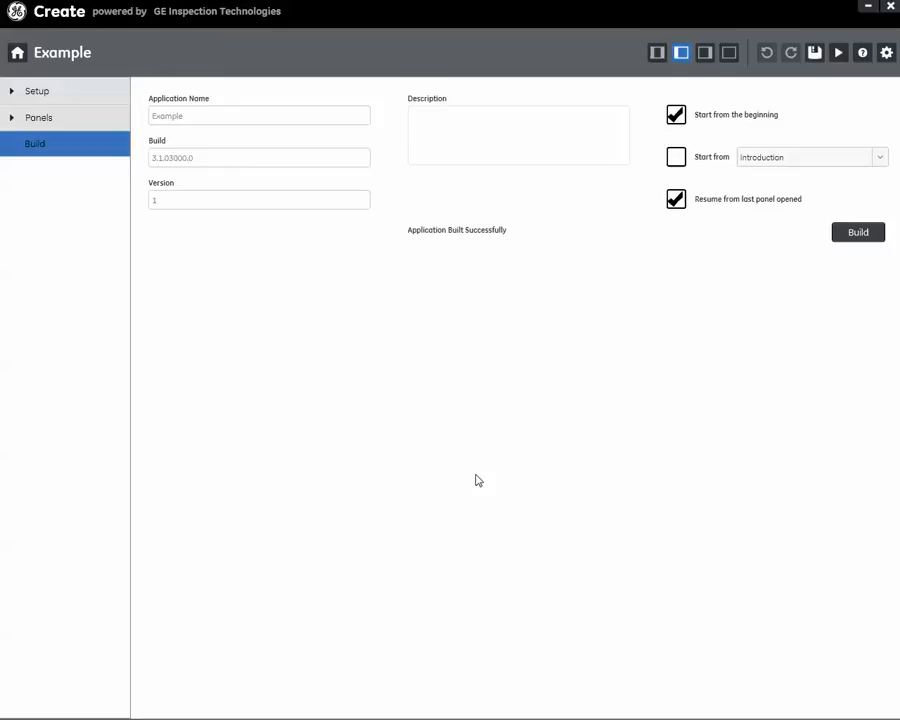